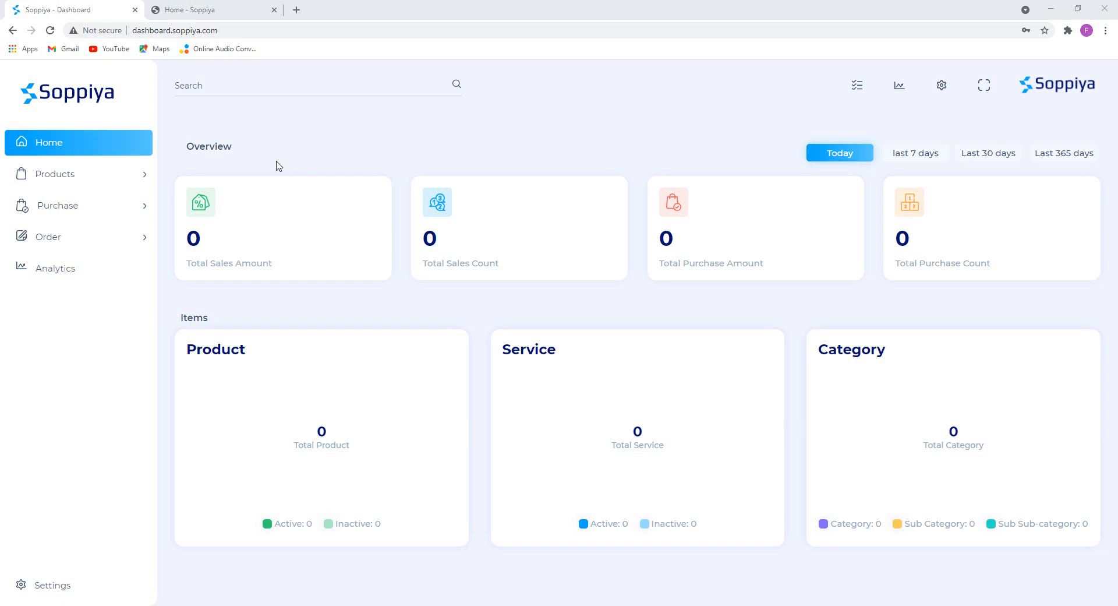
Go to Products > Categories in the sidebar to reach the Manage Category page.
left_click(87, 178)
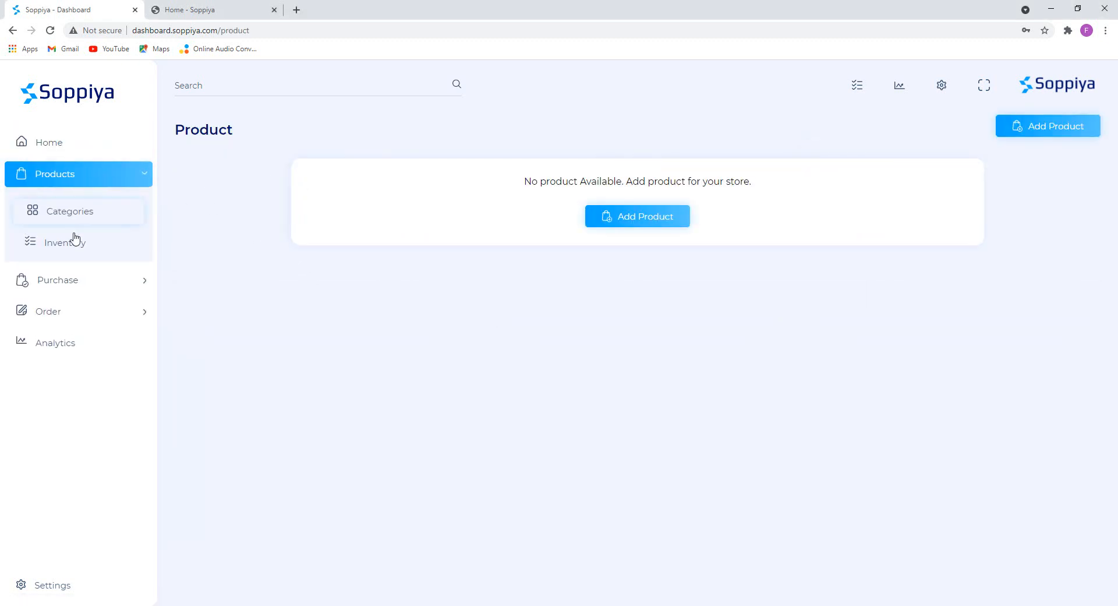
left_click(69, 212)
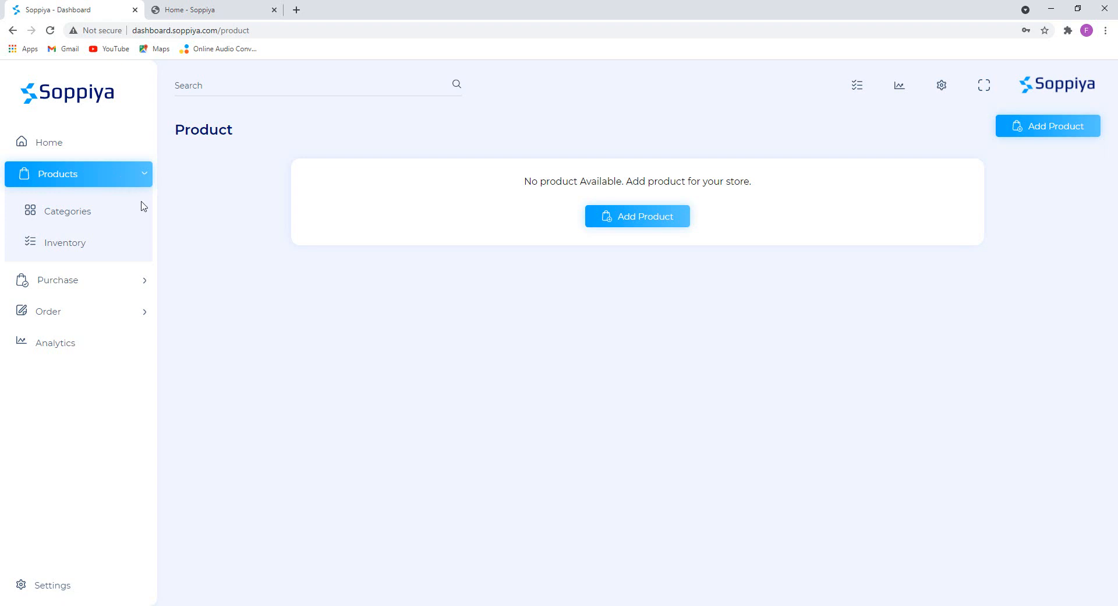
left_click(68, 218)
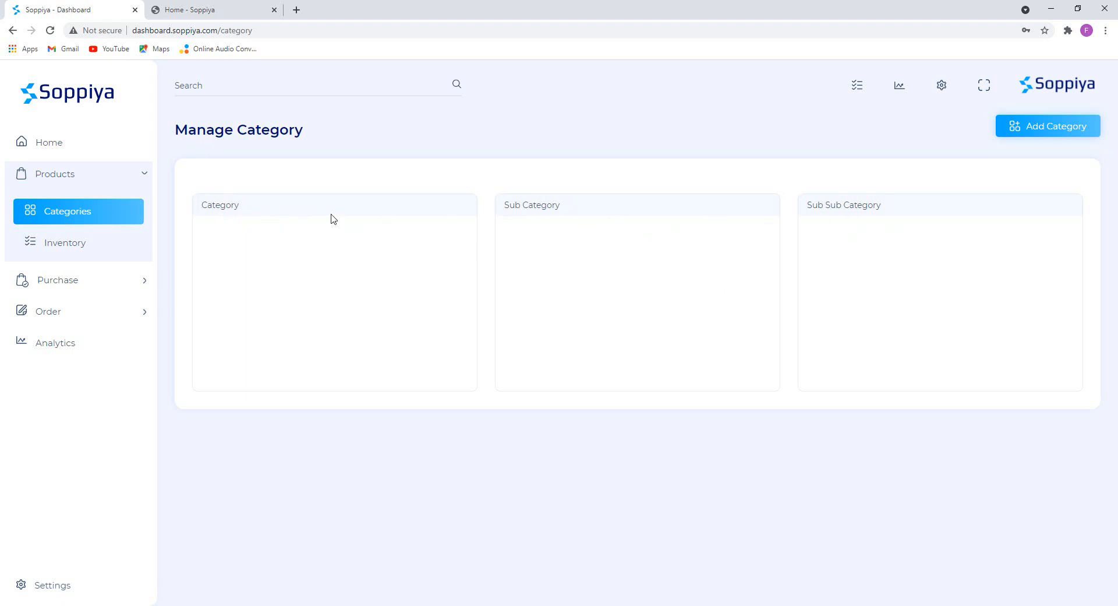
Start a new category named 'Watch', pasted from the notes and capitalized.
left_click(1052, 132)
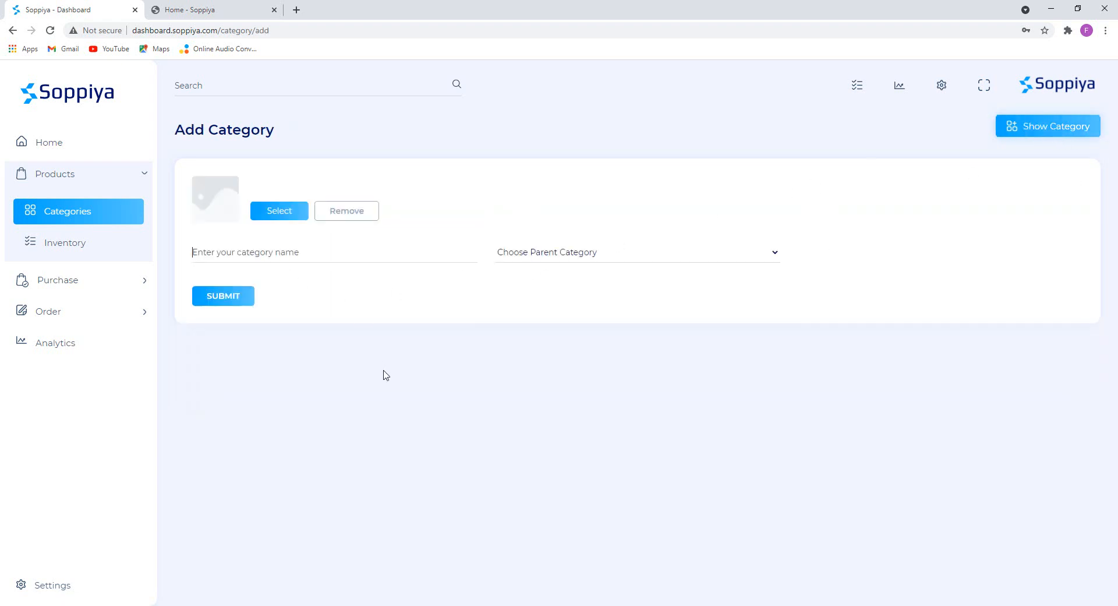
left_click(368, 604)
left_click_drag(376, 181, 291, 175)
key("ctrl+c")
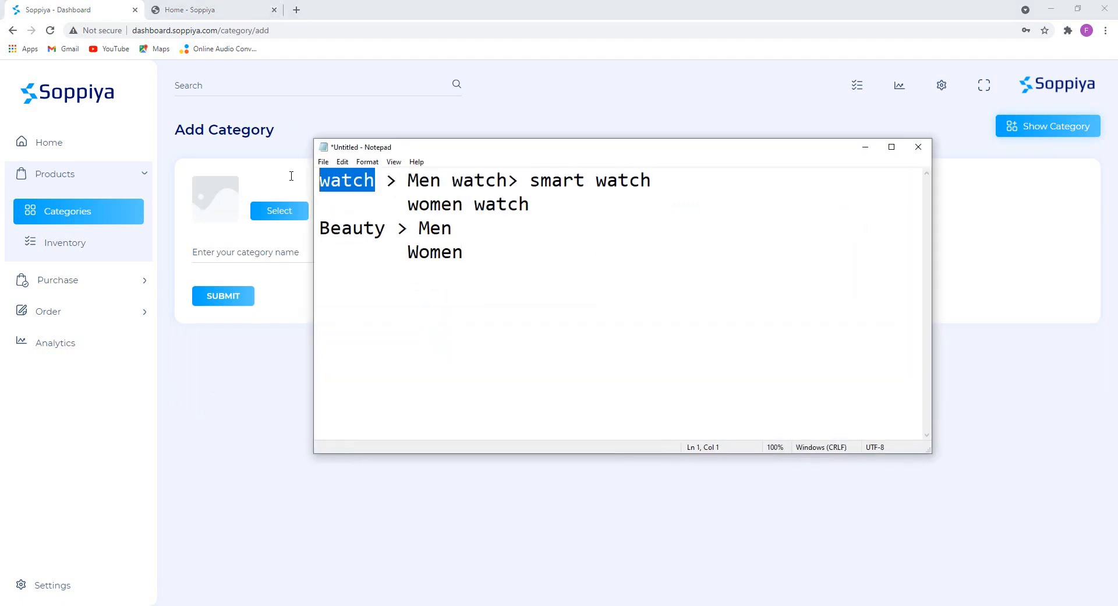
left_click(224, 256)
key("ctrl+v")
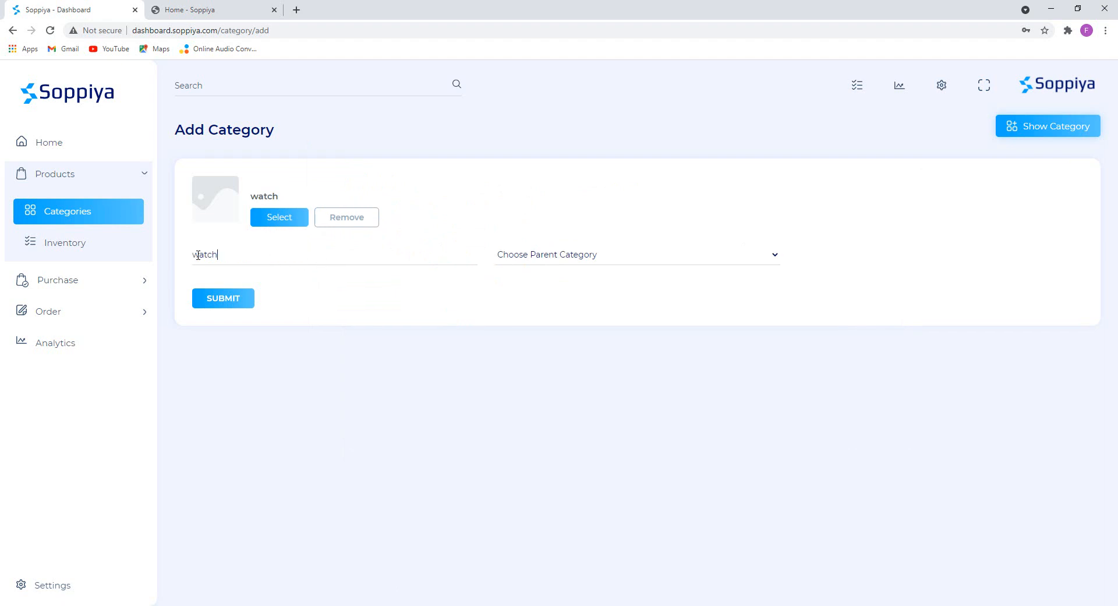
key("Home")
key("Delete")
type("W")
Set the category image to 1.jpg from Desktop > Soppiya > Product Image > Watch.
left_click(276, 220)
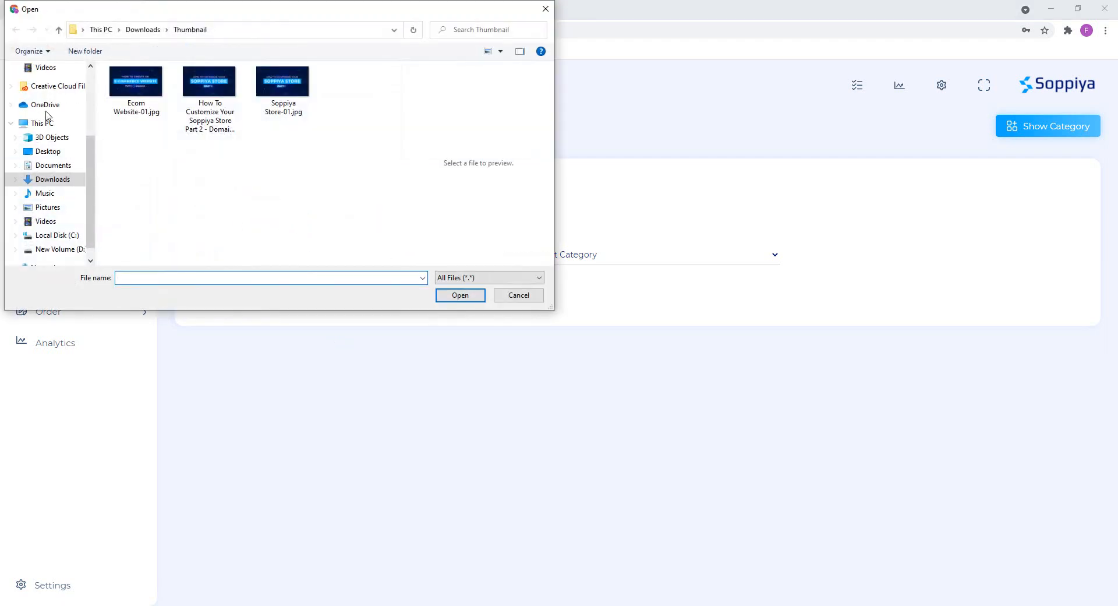
left_click(55, 154)
double_click(141, 95)
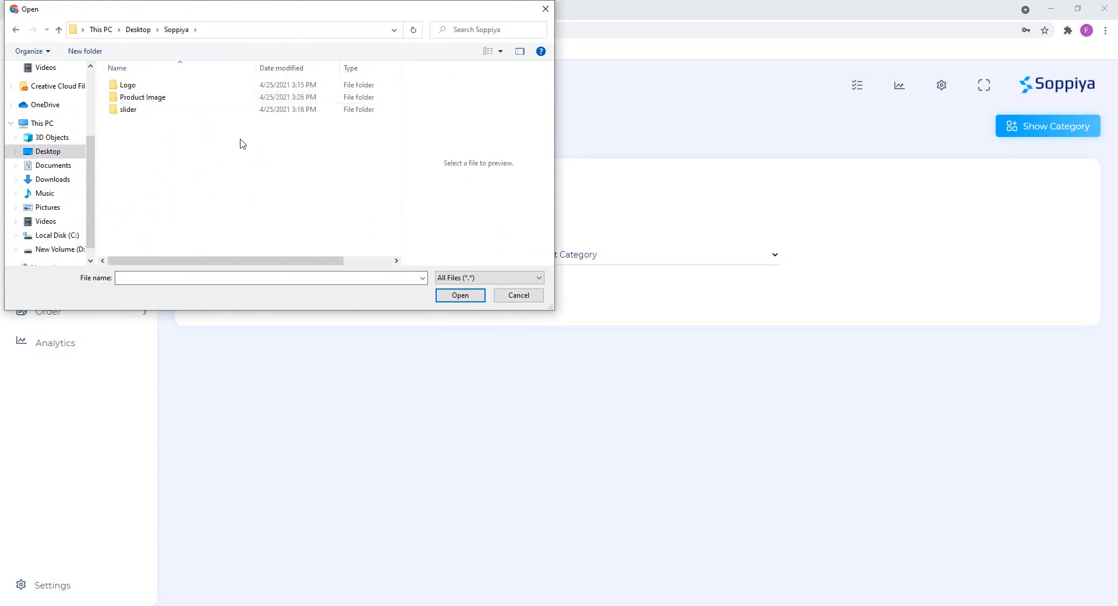
left_click(141, 99)
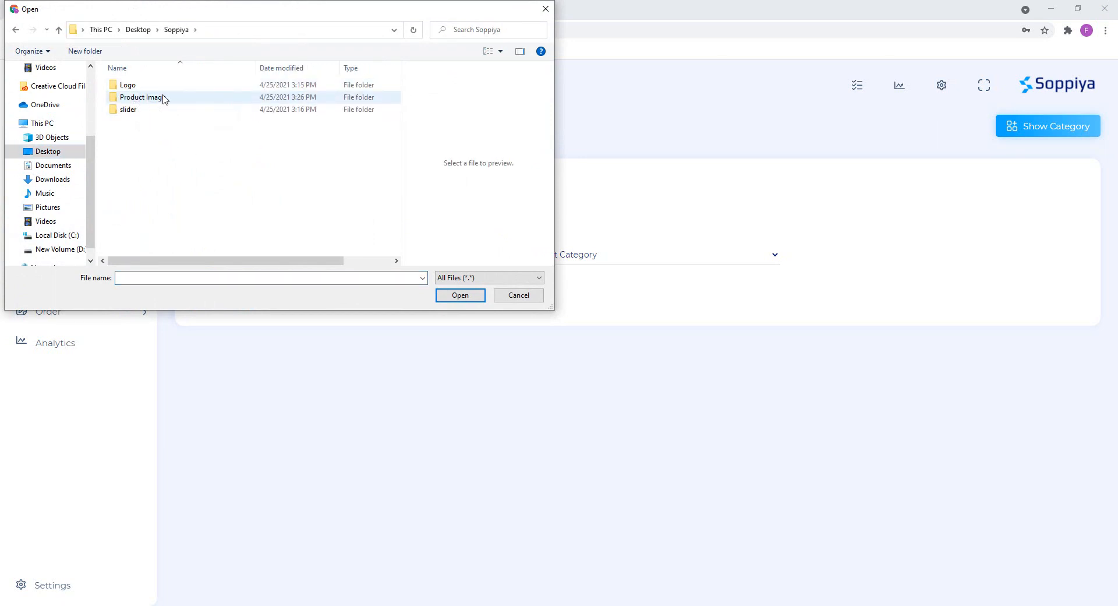
double_click(164, 97)
double_click(142, 100)
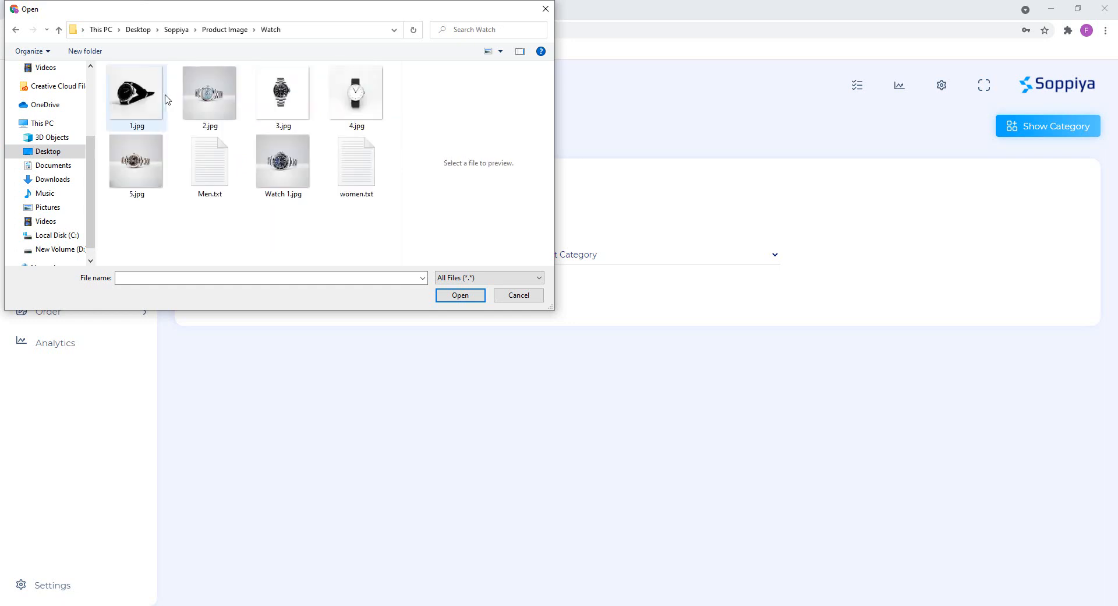
double_click(152, 98)
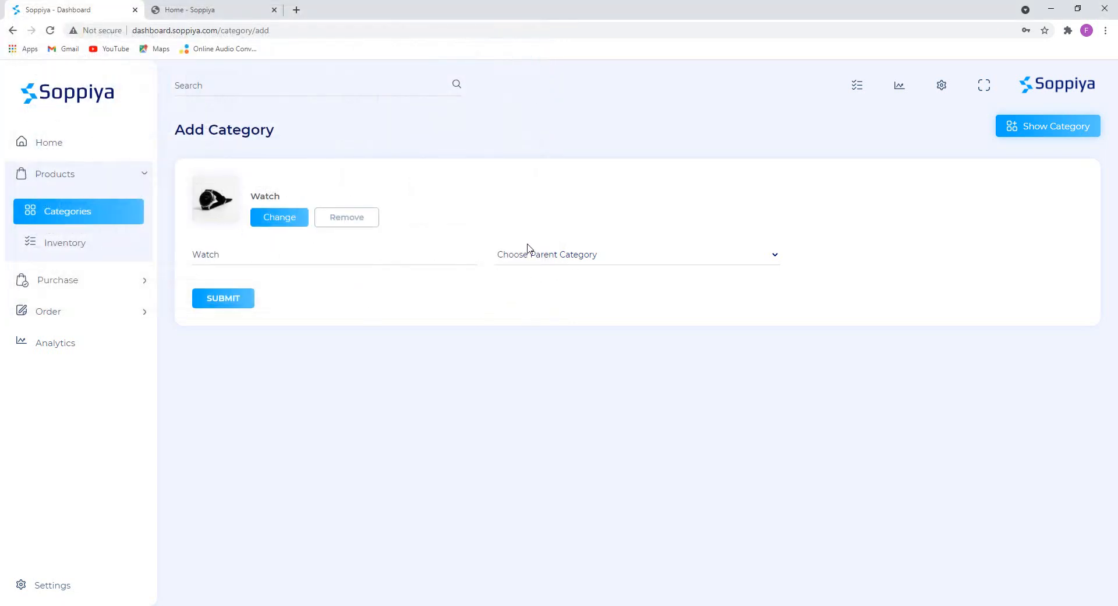
Leave the Watch category without a parent category.
left_click(605, 261)
left_click(604, 260)
left_click(579, 261)
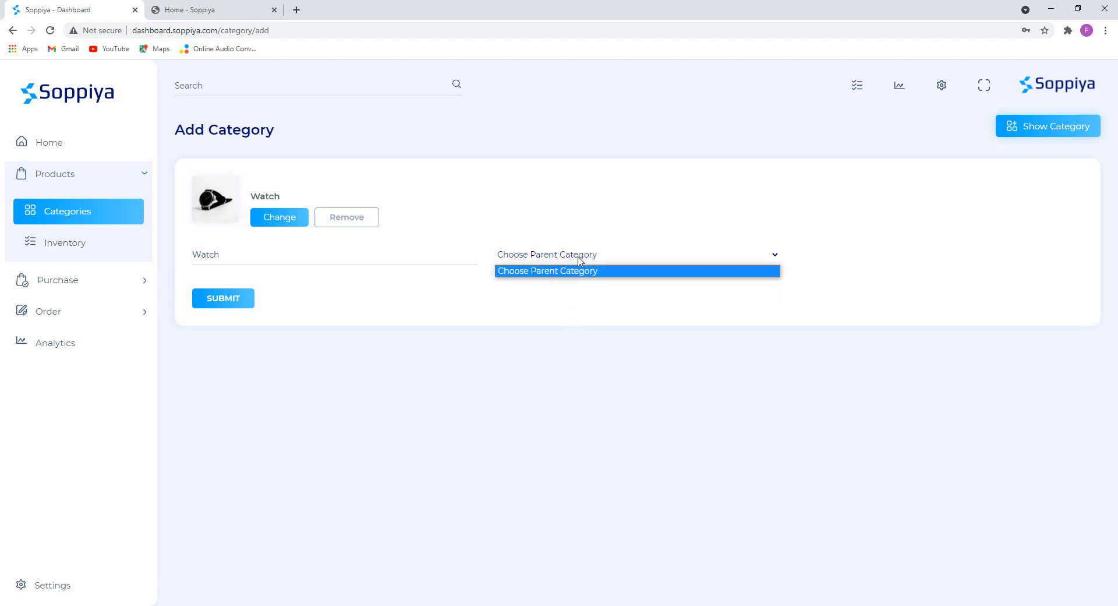
left_click(578, 260)
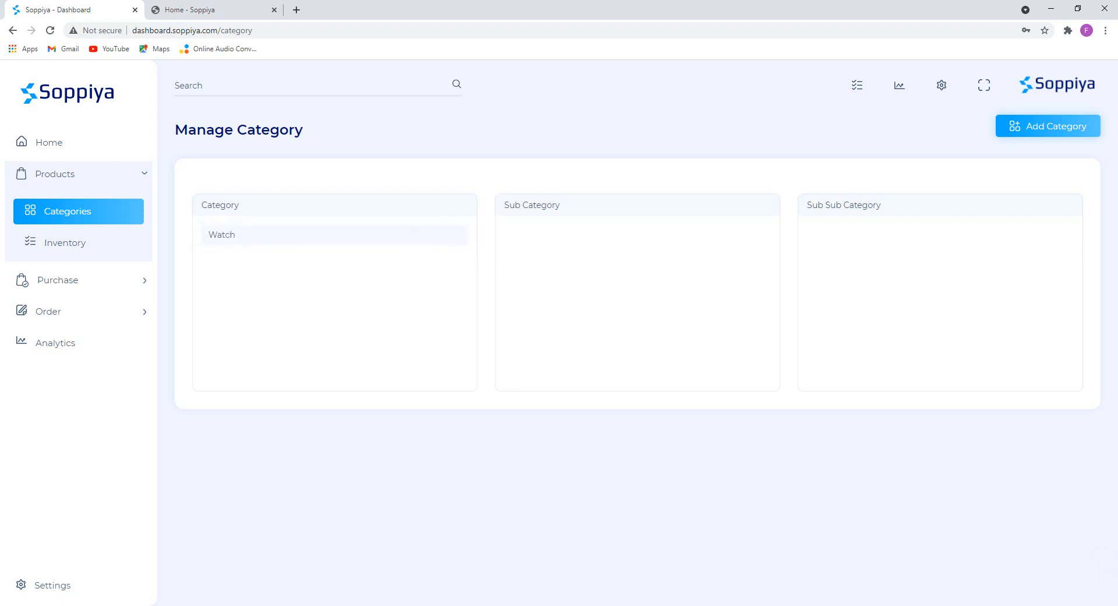
Look up the Men watch entry in the category notes.
key("alt+Tab")
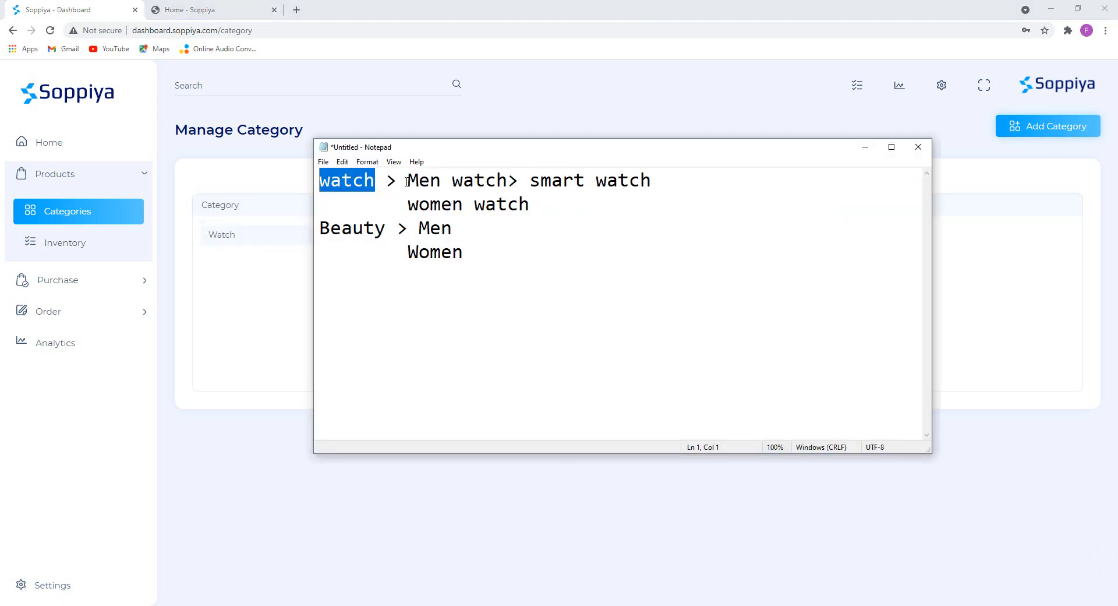
double_click(375, 181)
left_click(430, 182)
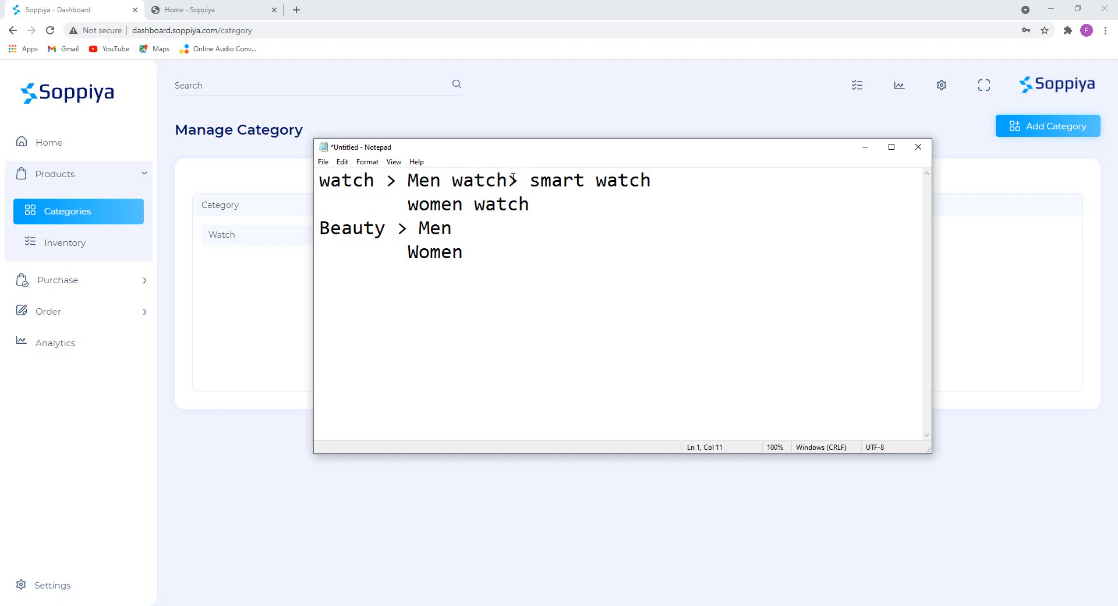
left_click_drag(512, 180, 475, 180)
left_click_drag(407, 204, 529, 202)
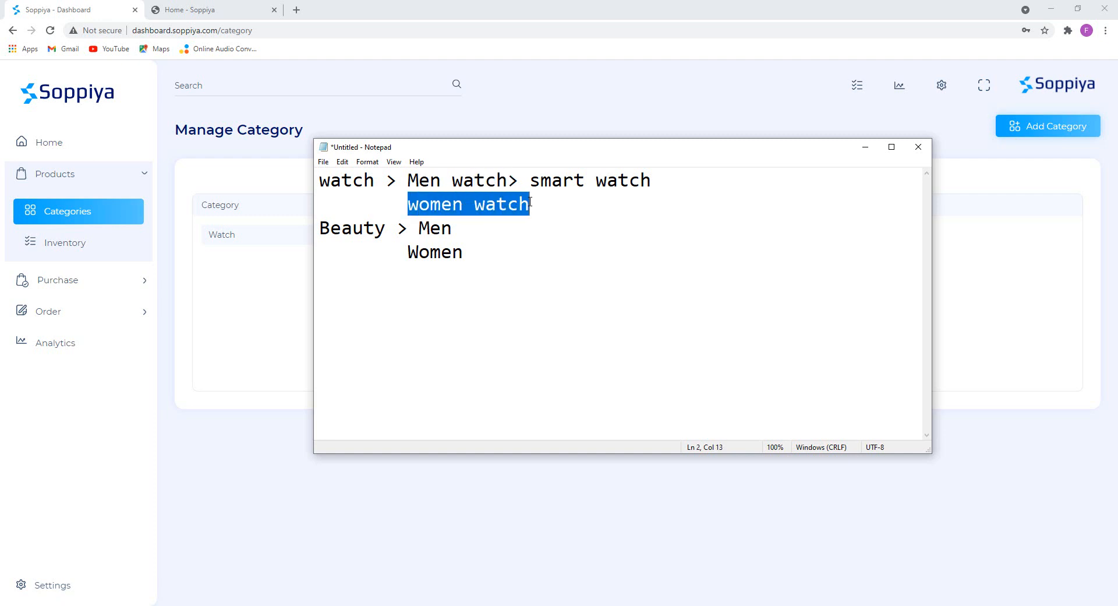
left_click_drag(408, 180, 508, 181)
left_click(866, 147)
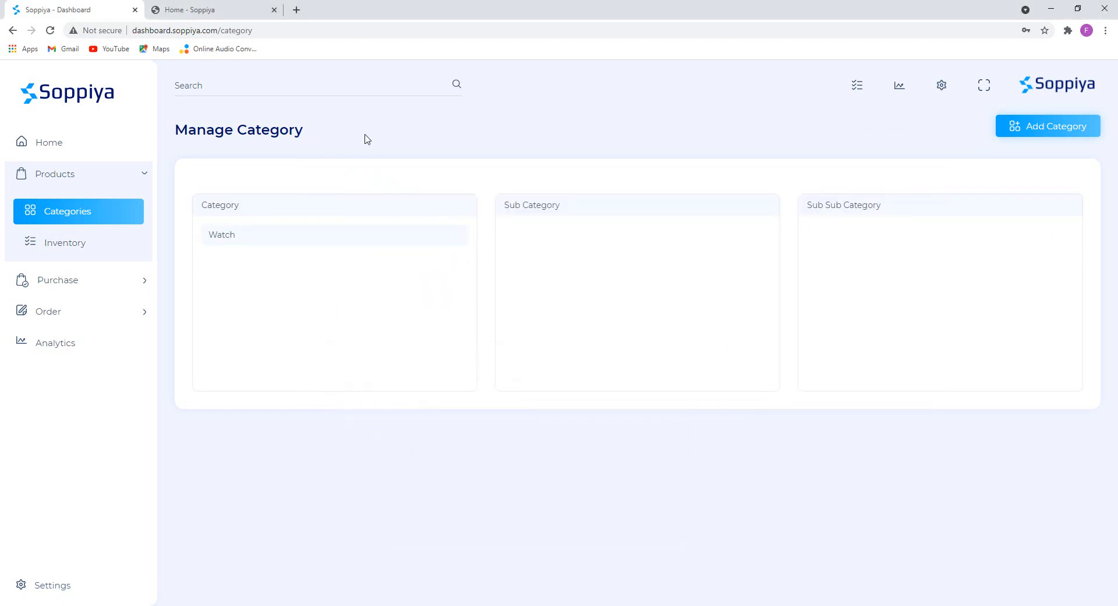
Start a new category named 'Men watch' with 3.jpg as its image.
left_click(1047, 129)
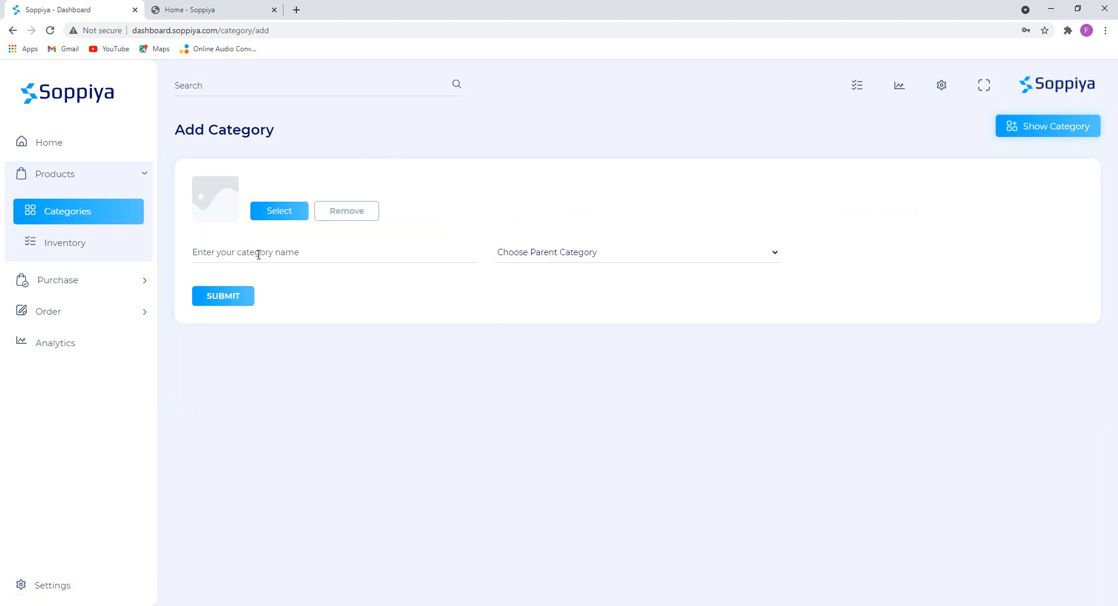
type("Men watch")
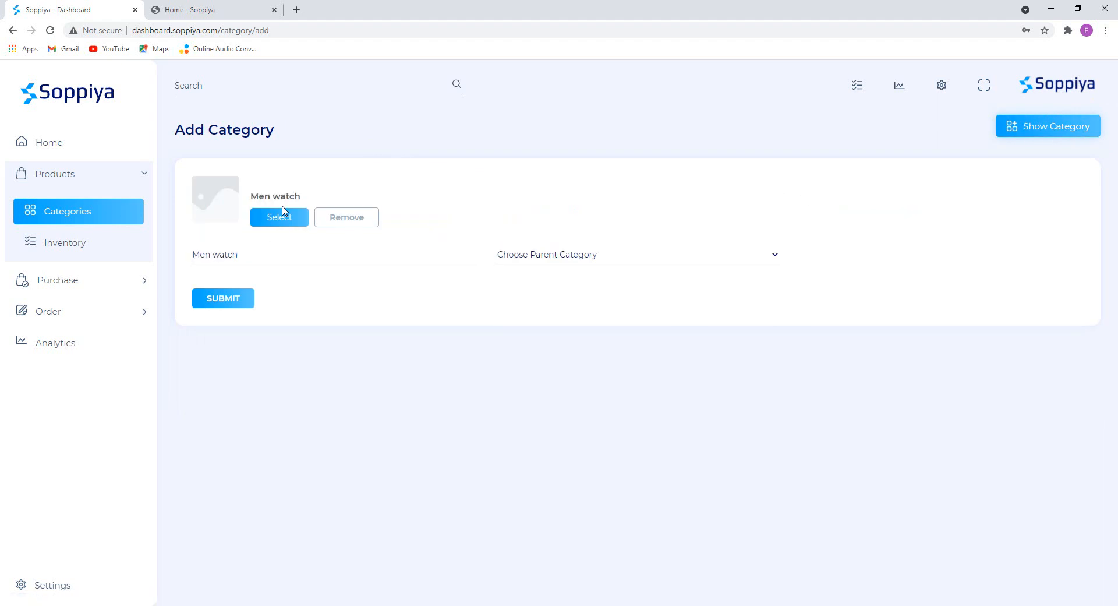
left_click(282, 215)
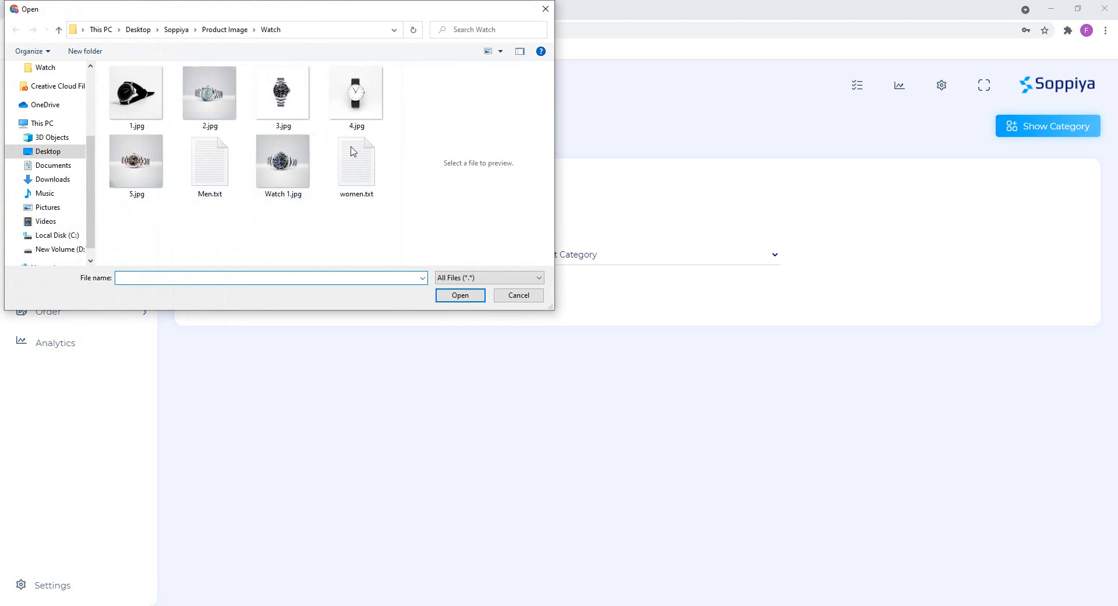
left_click(285, 93)
double_click(285, 93)
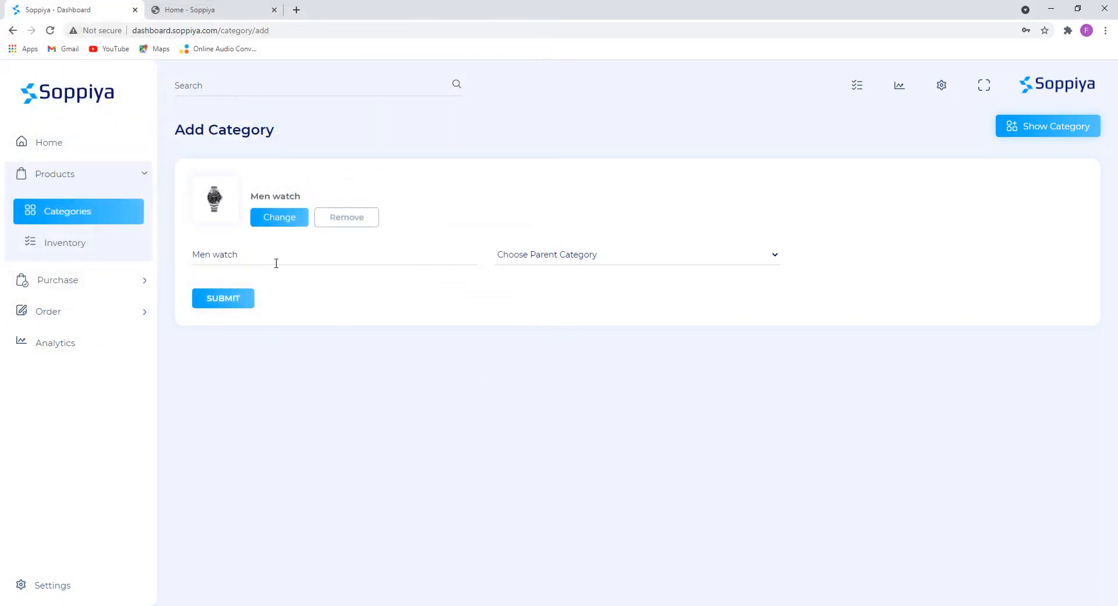
Make Watch its parent, save it, and view Watch's subcategories.
left_click(553, 257)
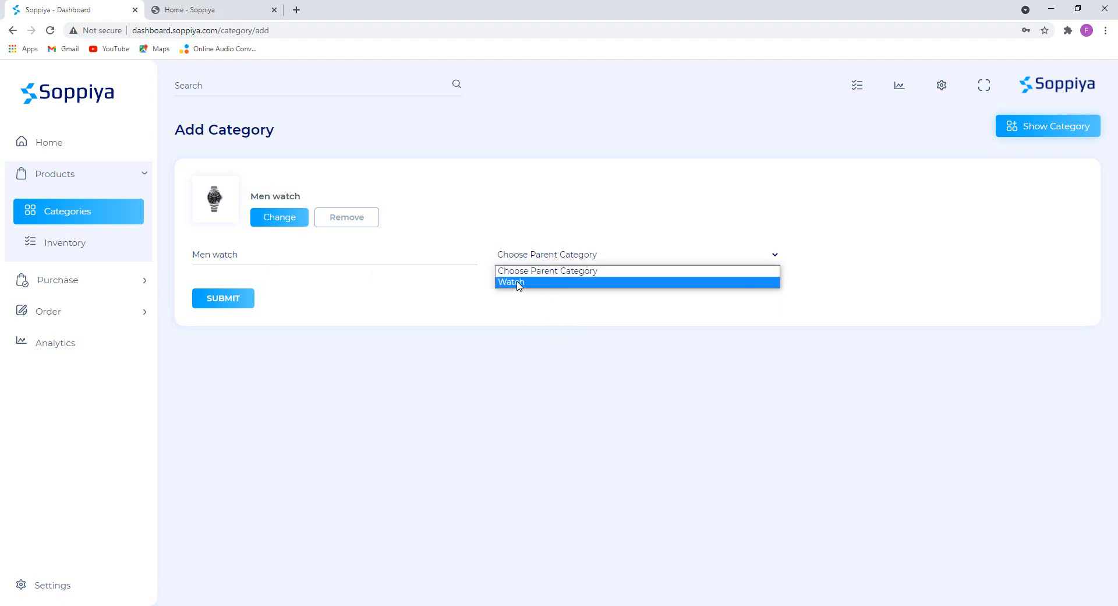
left_click(520, 283)
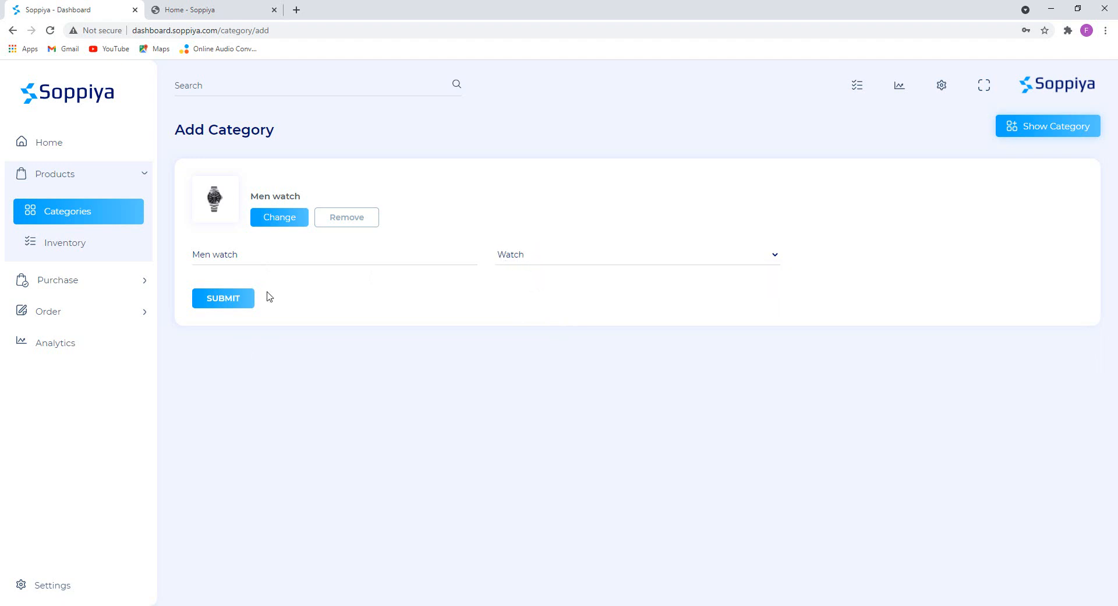
left_click(233, 302)
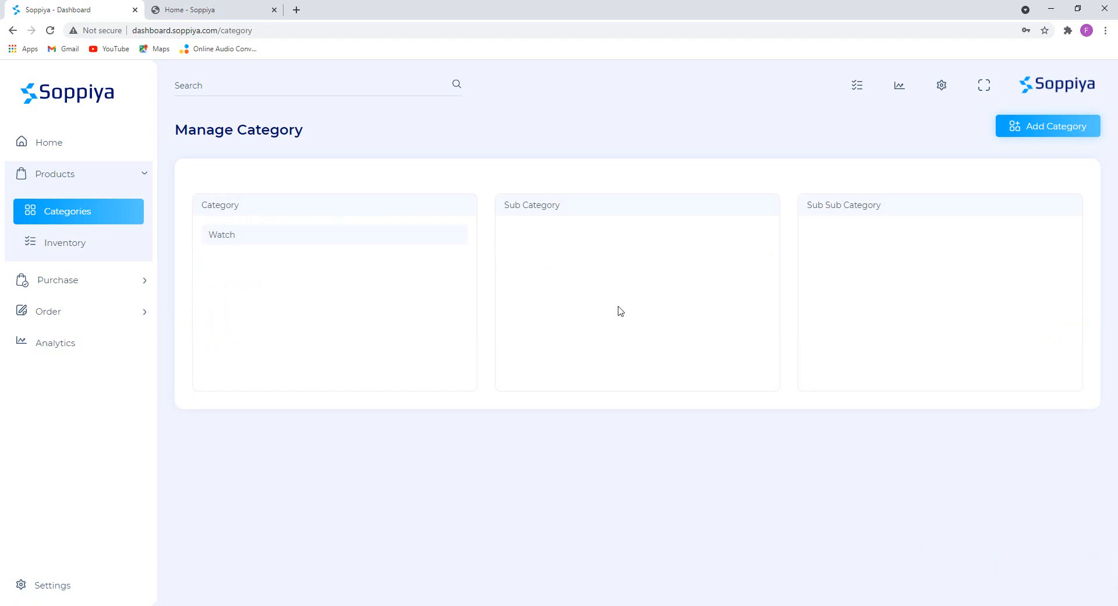
left_click(239, 235)
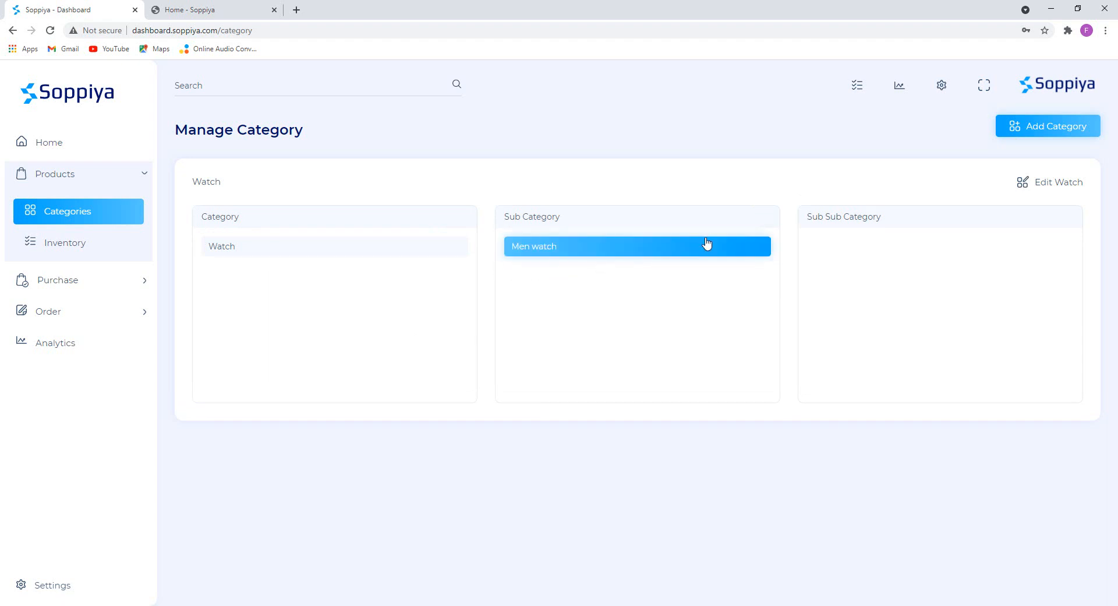
Start a new category named 'women watch', copied from the notes.
left_click(1002, 130)
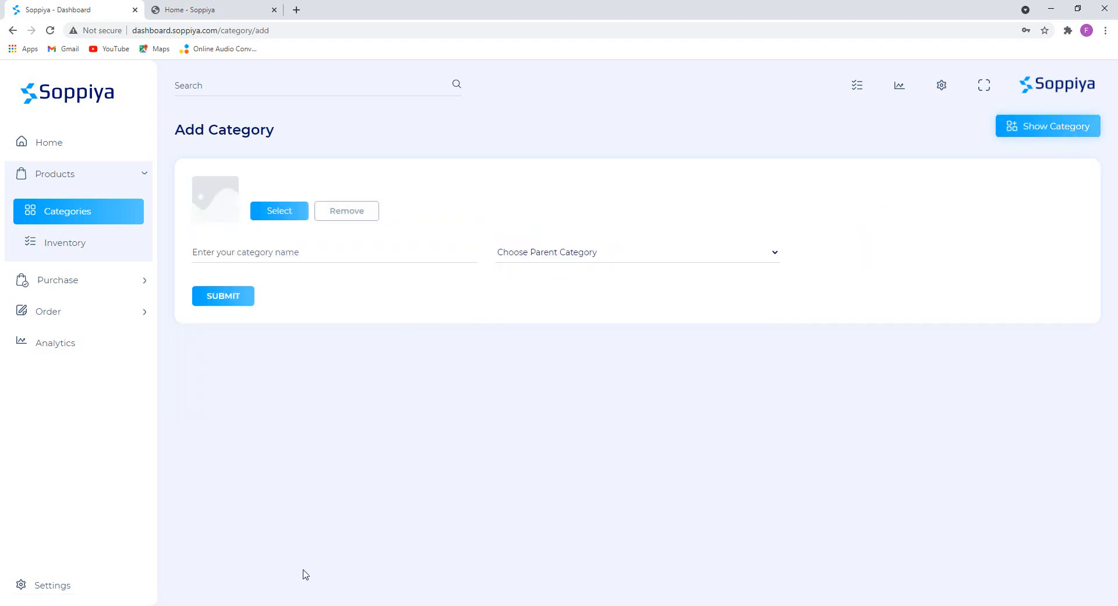
key("alt+Tab")
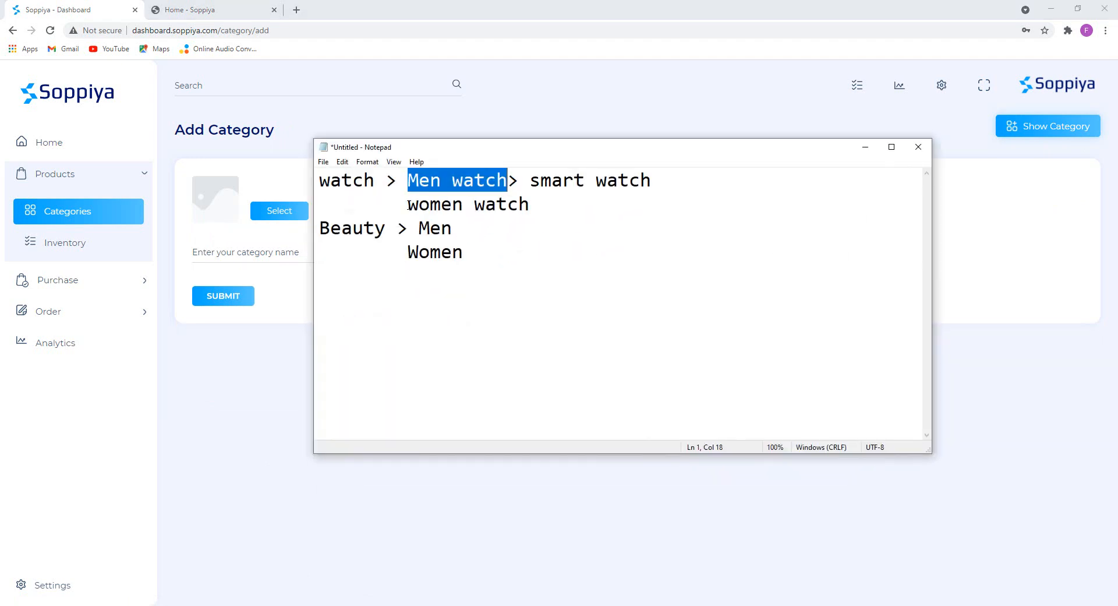
left_click_drag(408, 206, 534, 201)
key("ctrl+c")
left_click(866, 147)
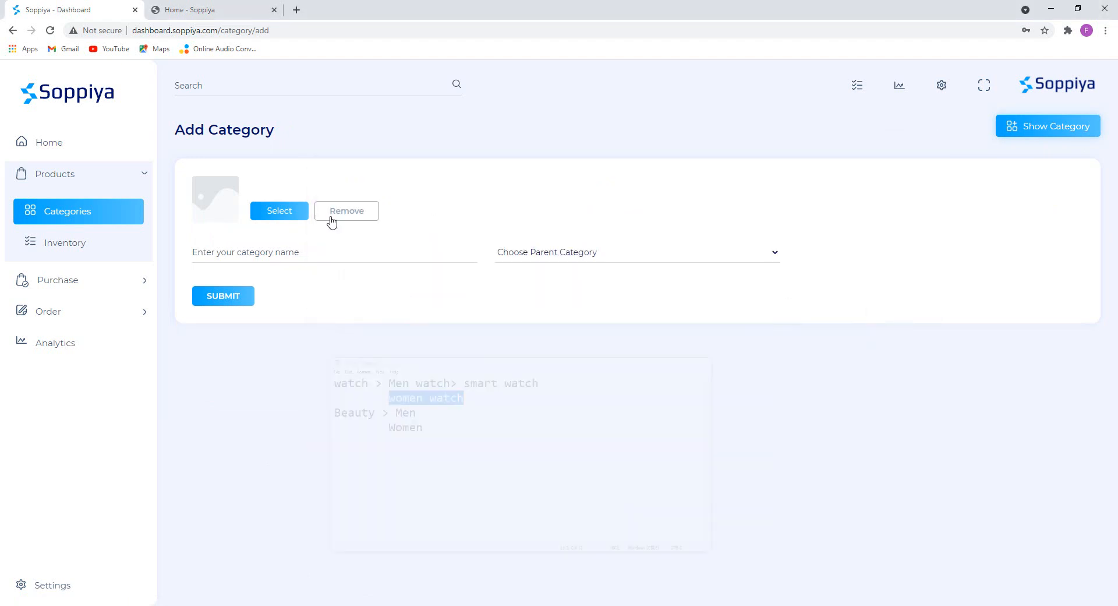
left_click(277, 255)
key("ctrl+v")
Give it the 4.jpg watch photo and parent Watch, save it, and view Watch's subcategories.
left_click(272, 222)
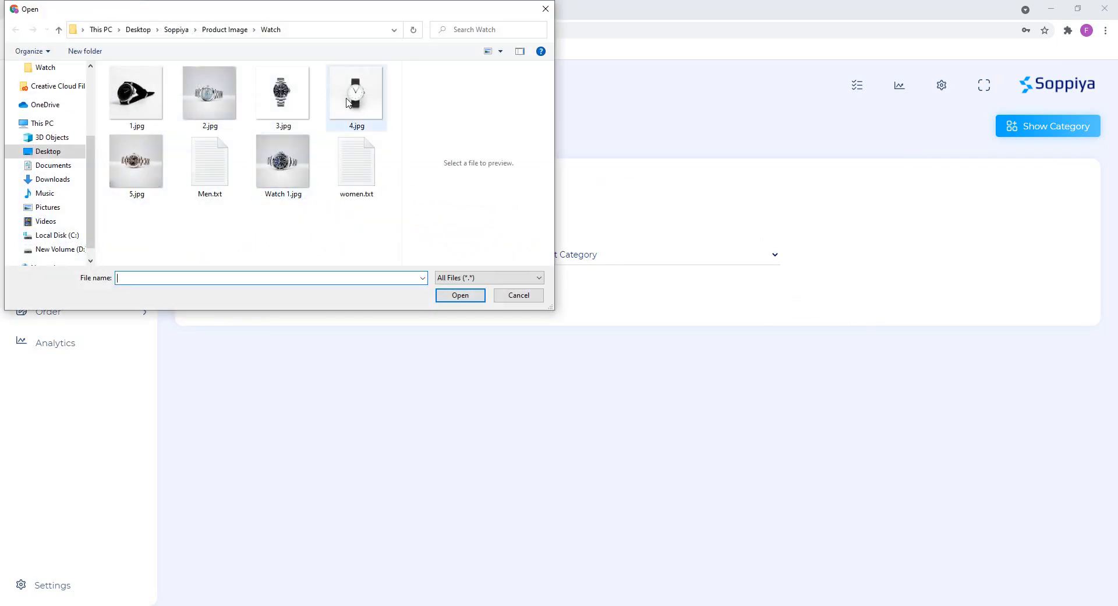
double_click(354, 96)
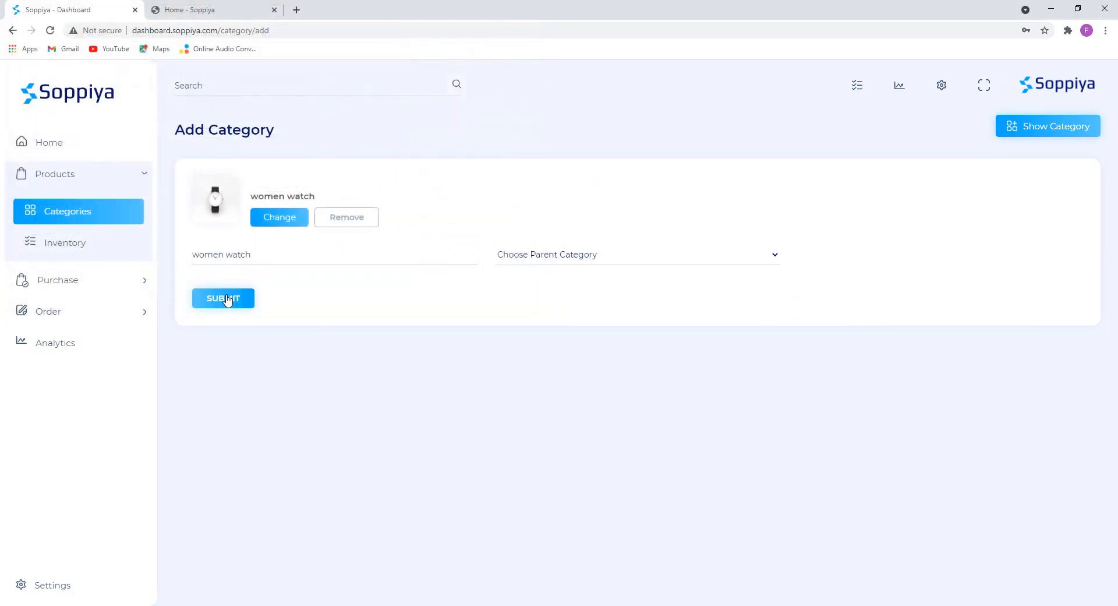
left_click(505, 255)
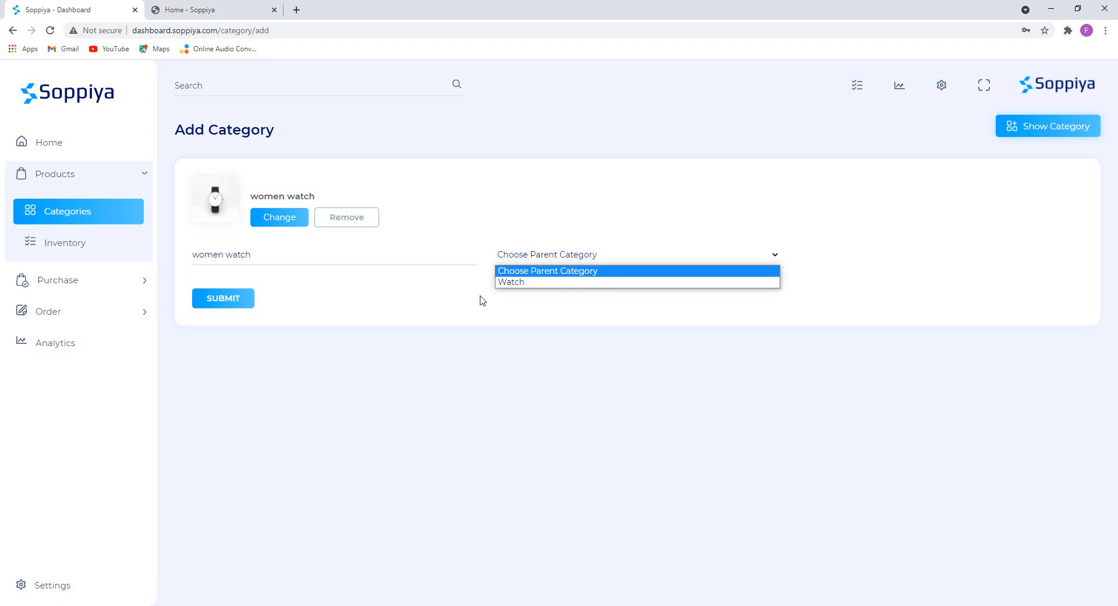
left_click(525, 283)
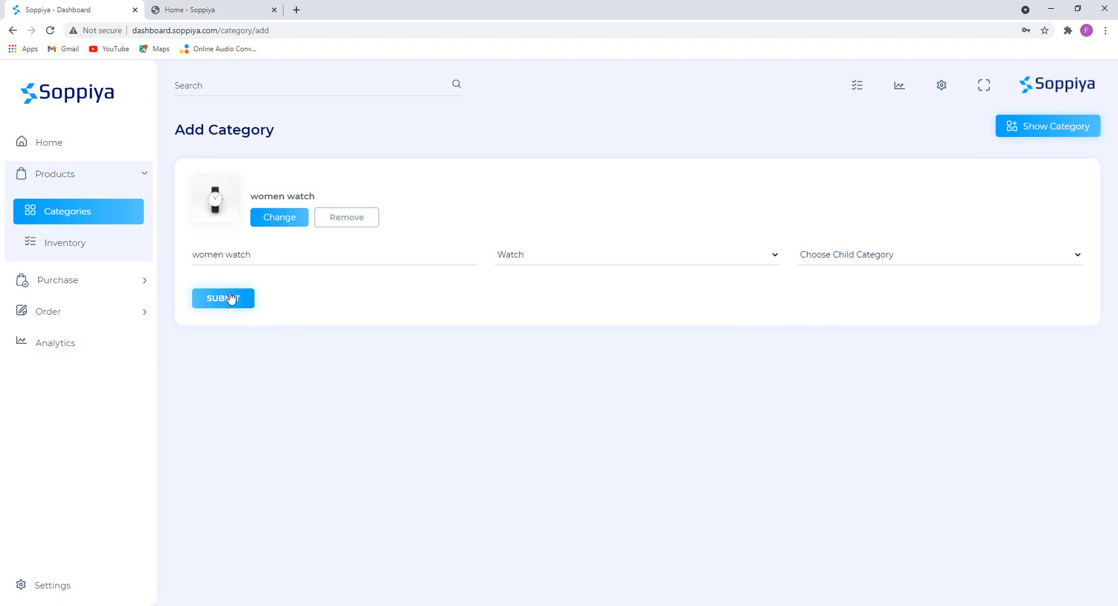
left_click(232, 297)
left_click(231, 238)
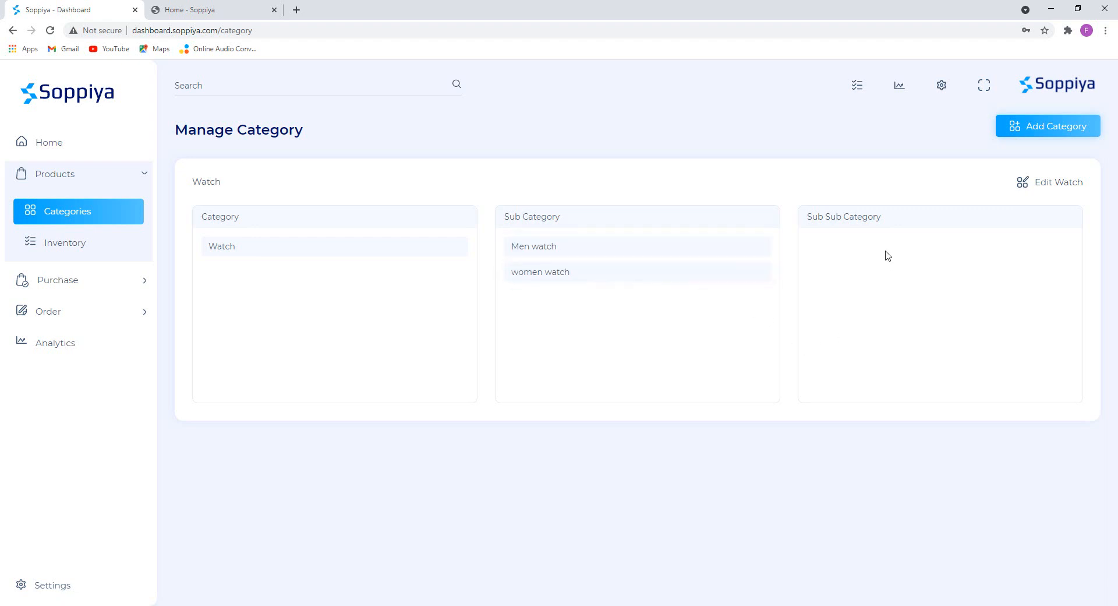
Start a new category named 'smart watch', copied from the notes.
key("alt+Tab")
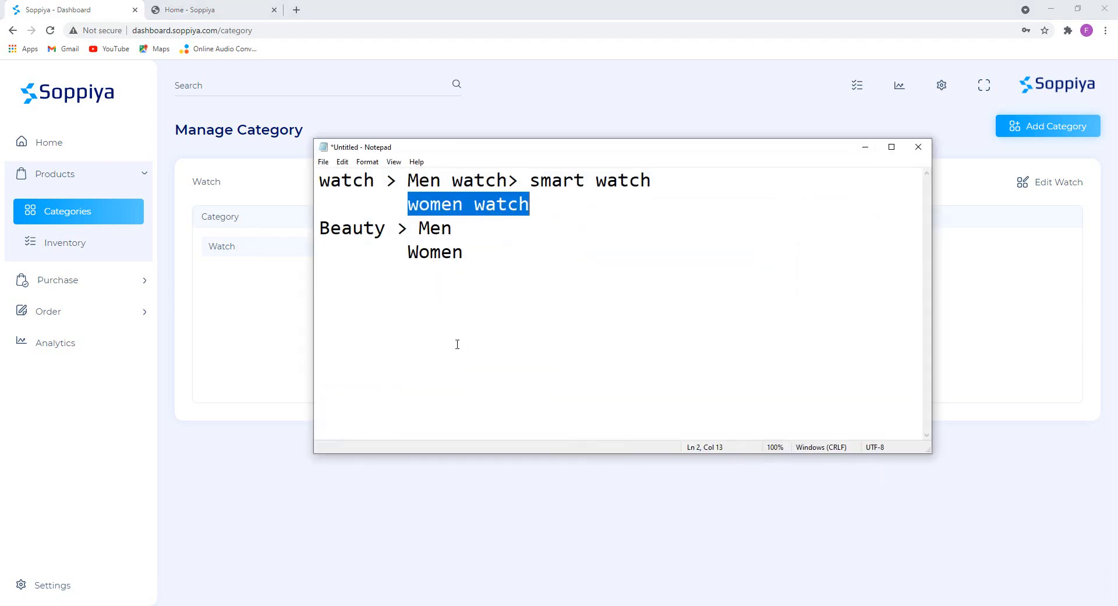
left_click(567, 252)
left_click_drag(531, 180, 657, 176)
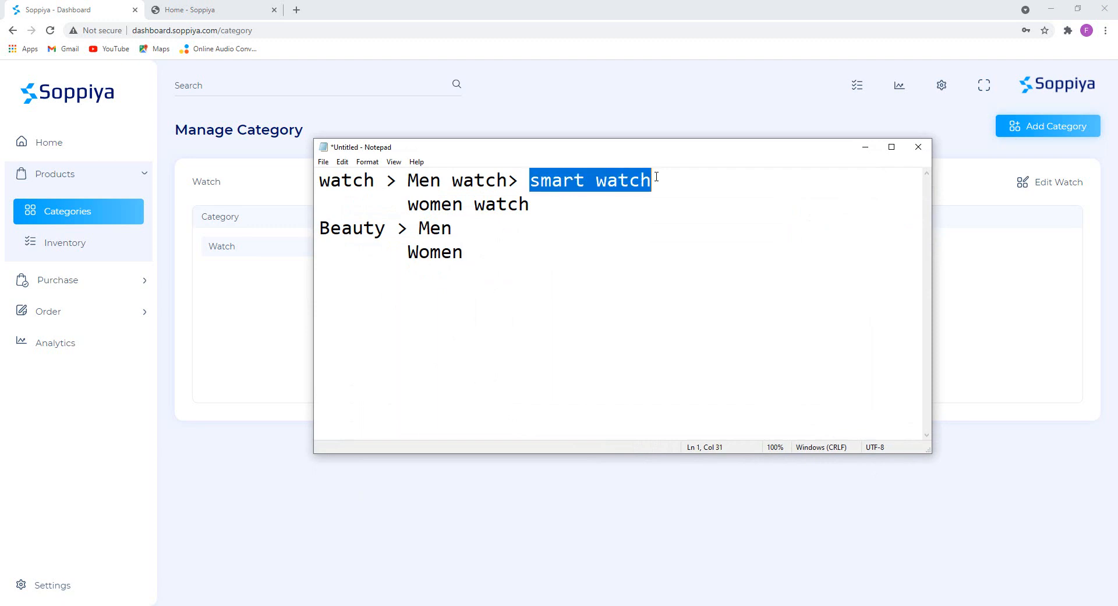
left_click(871, 150)
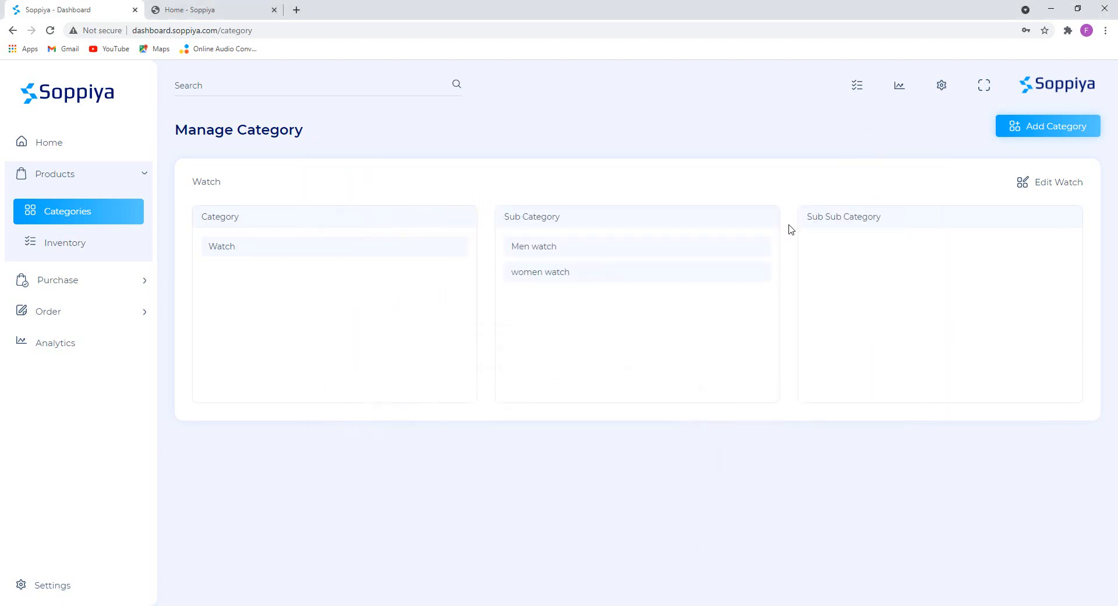
left_click(1051, 129)
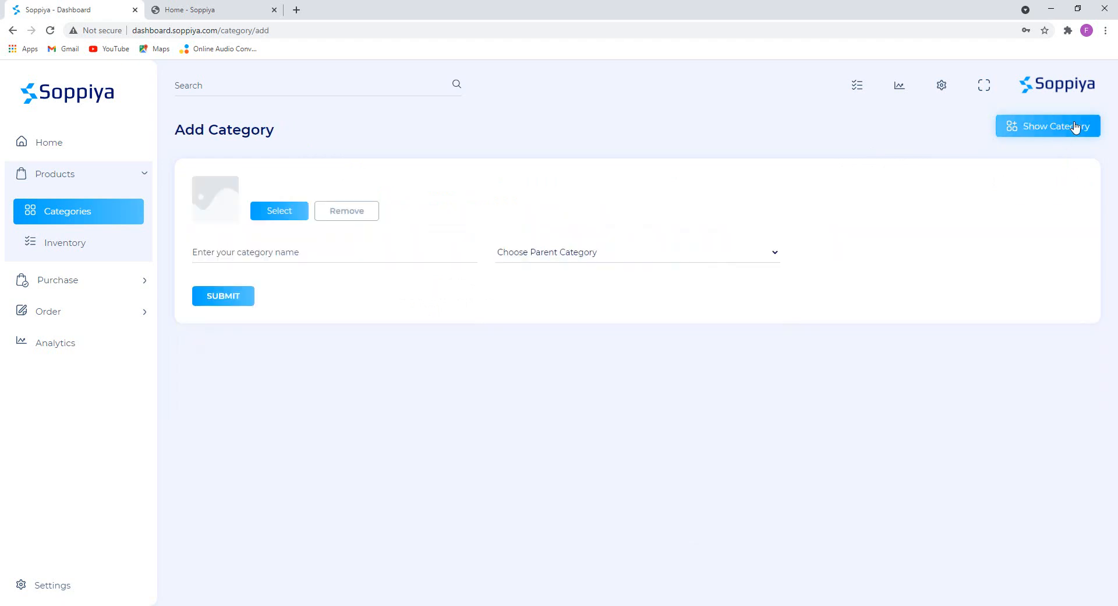
left_click(231, 251)
key("ctrl+v")
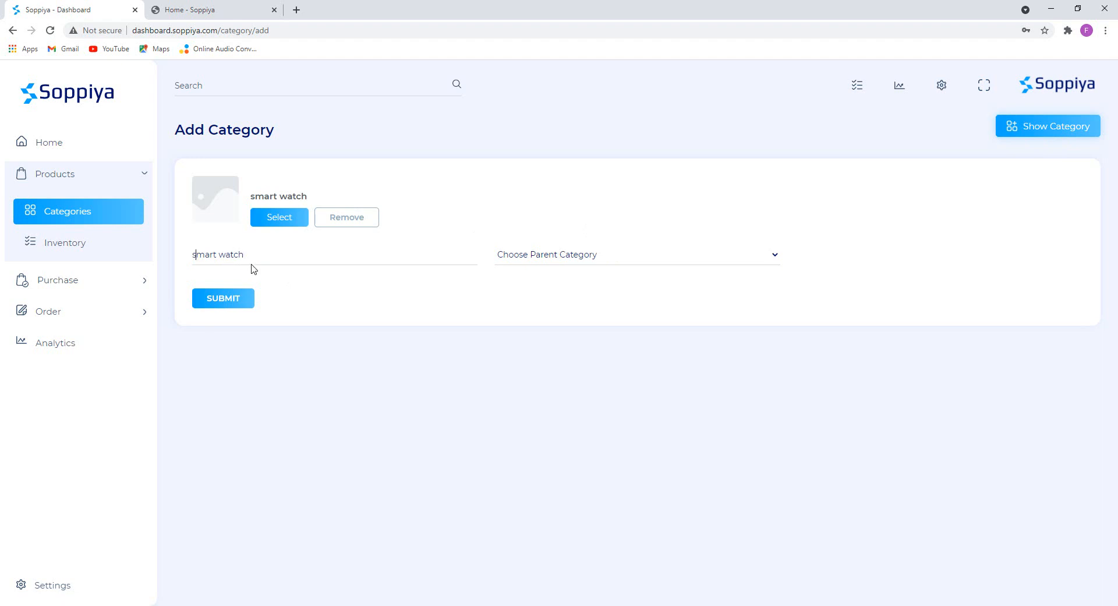
Give it the 2.jpg image, nest it under Watch › Men watch, and browse to it.
left_click(280, 218)
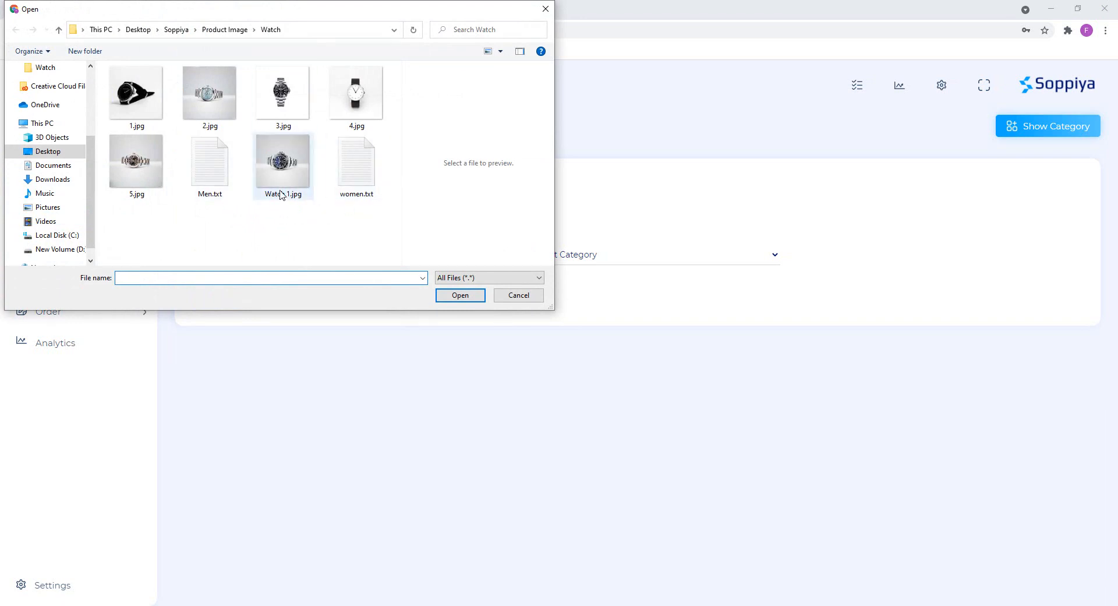
left_click(212, 88)
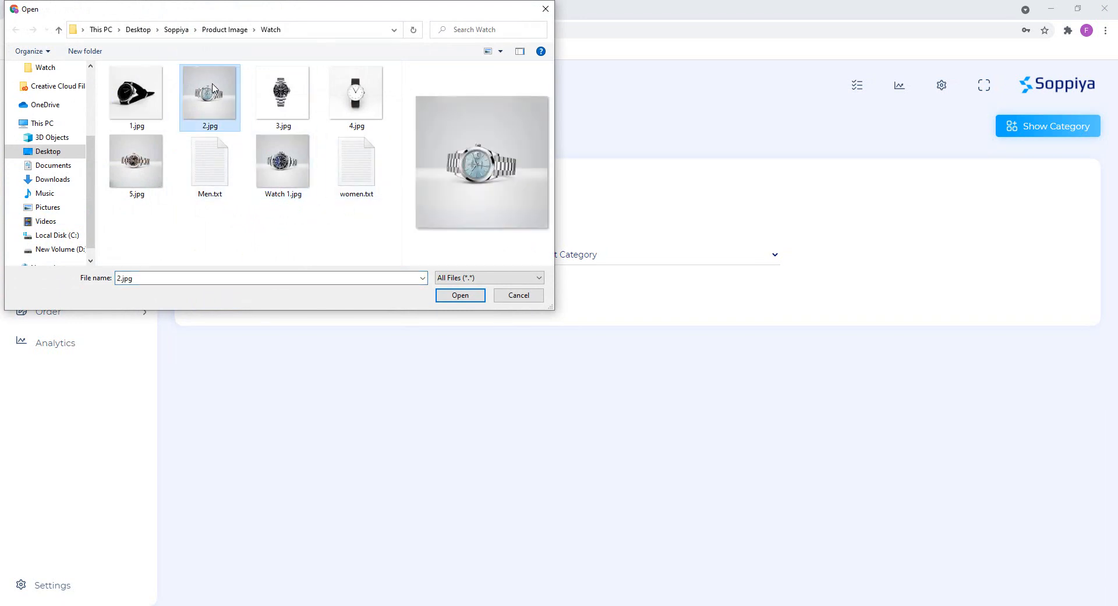
double_click(216, 98)
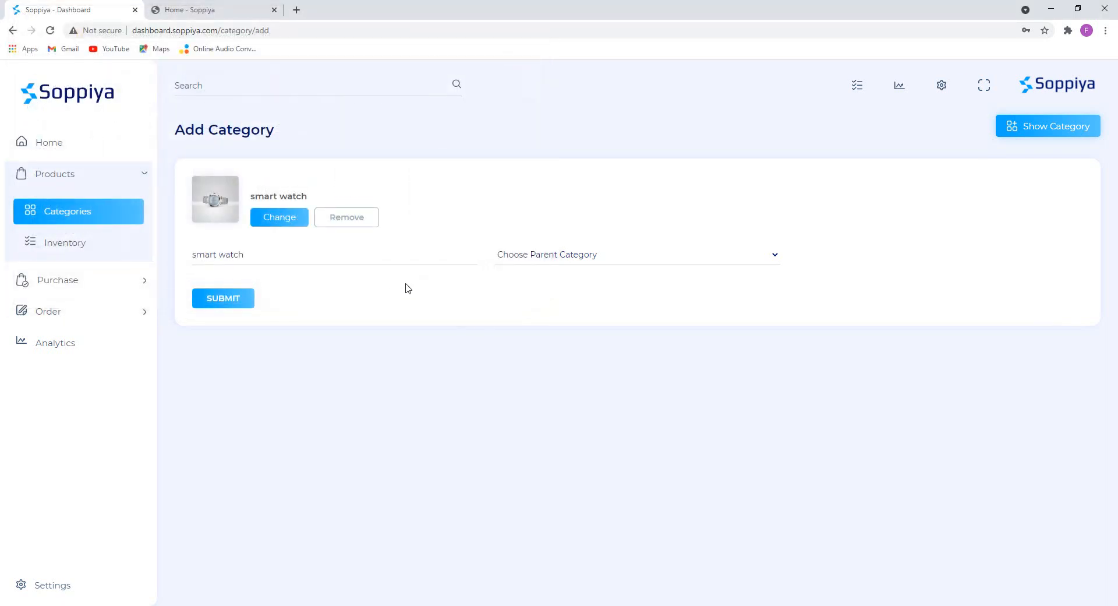
left_click(572, 260)
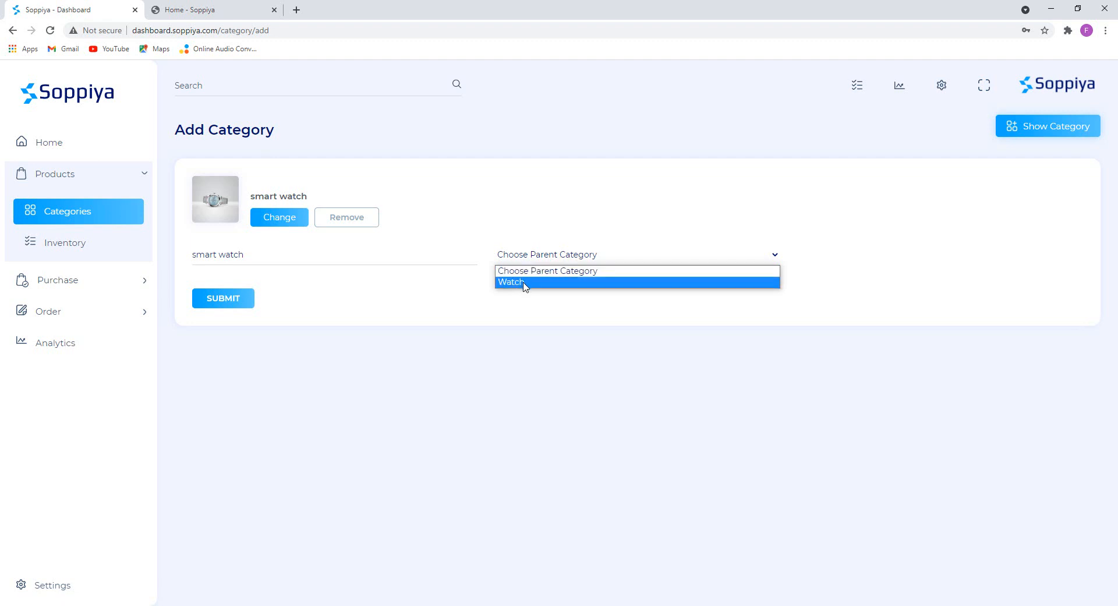
left_click(524, 283)
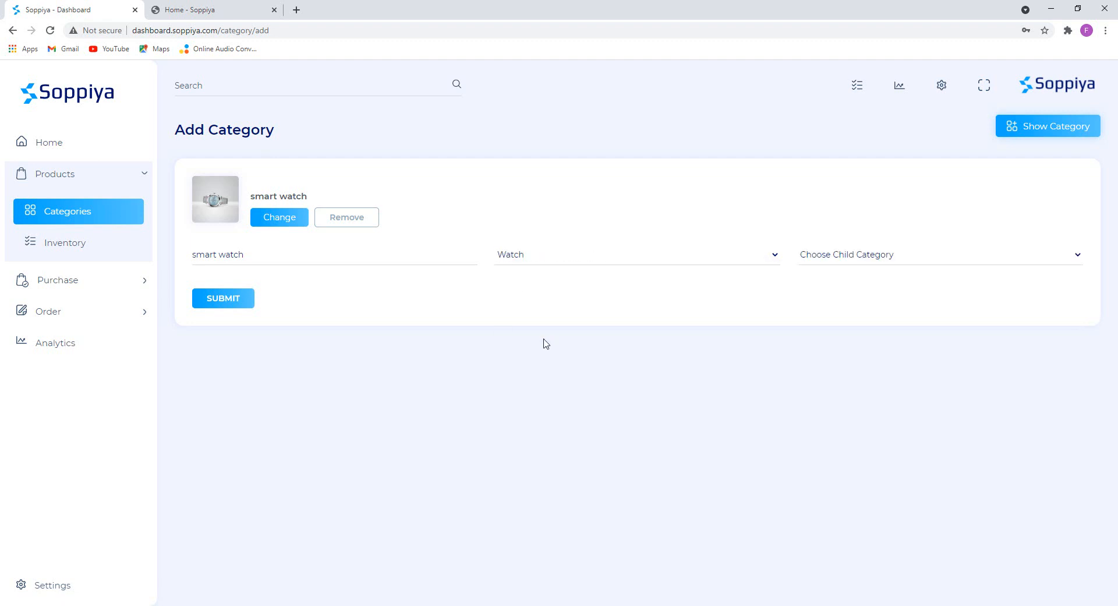
left_click(850, 257)
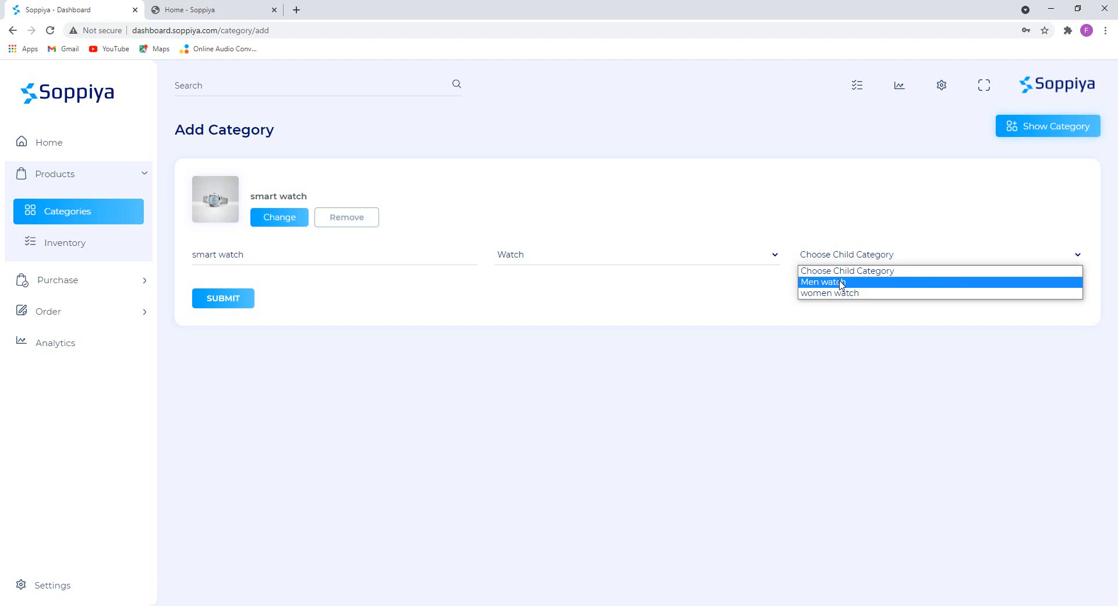
left_click(842, 284)
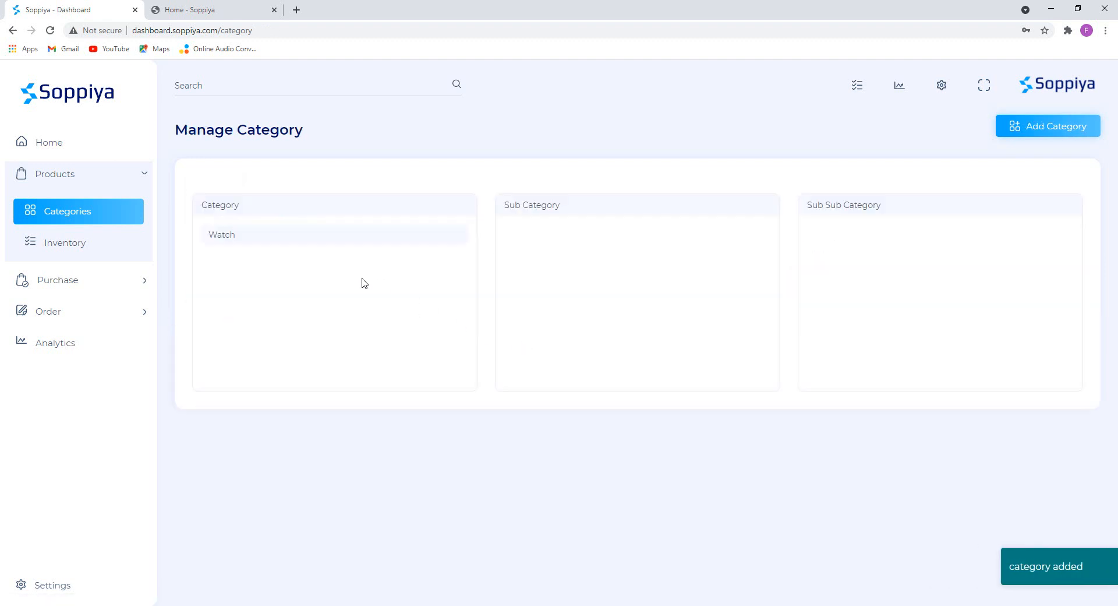
left_click(236, 234)
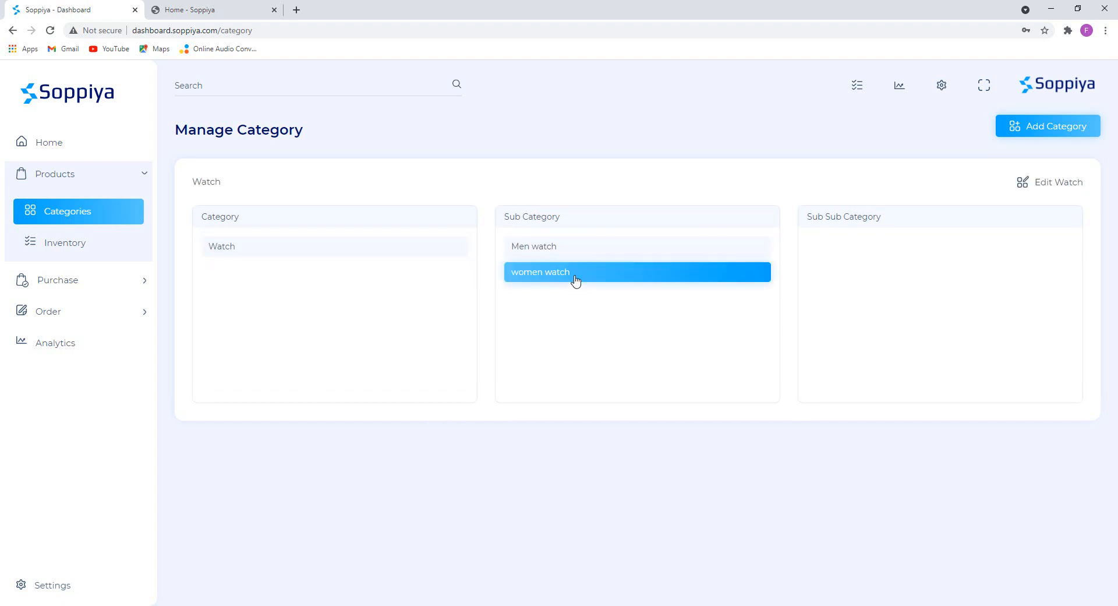
left_click(559, 248)
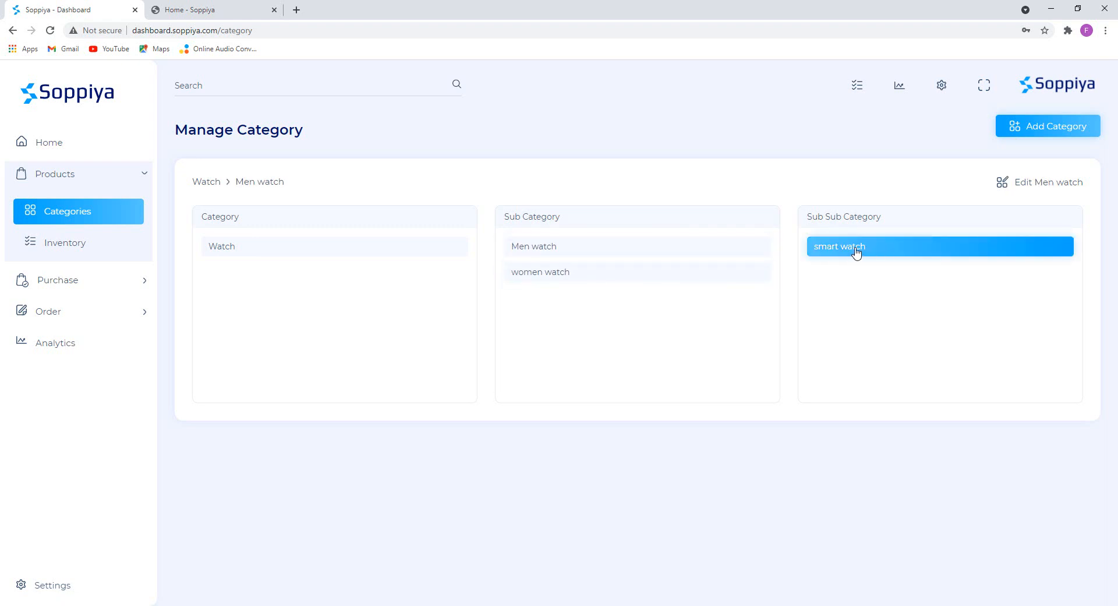
left_click(539, 272)
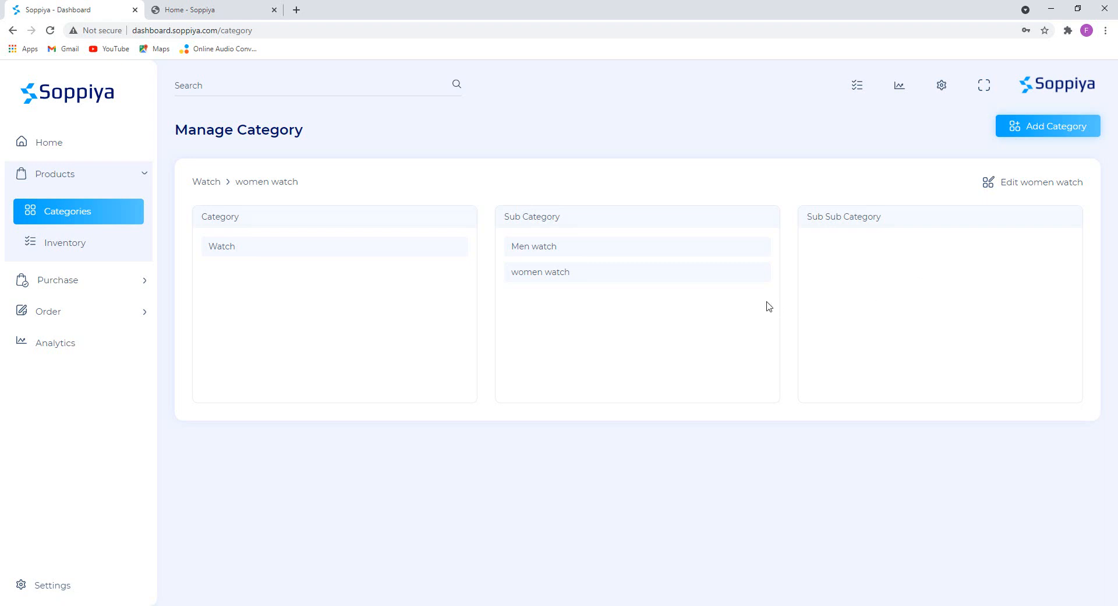
left_click(335, 246)
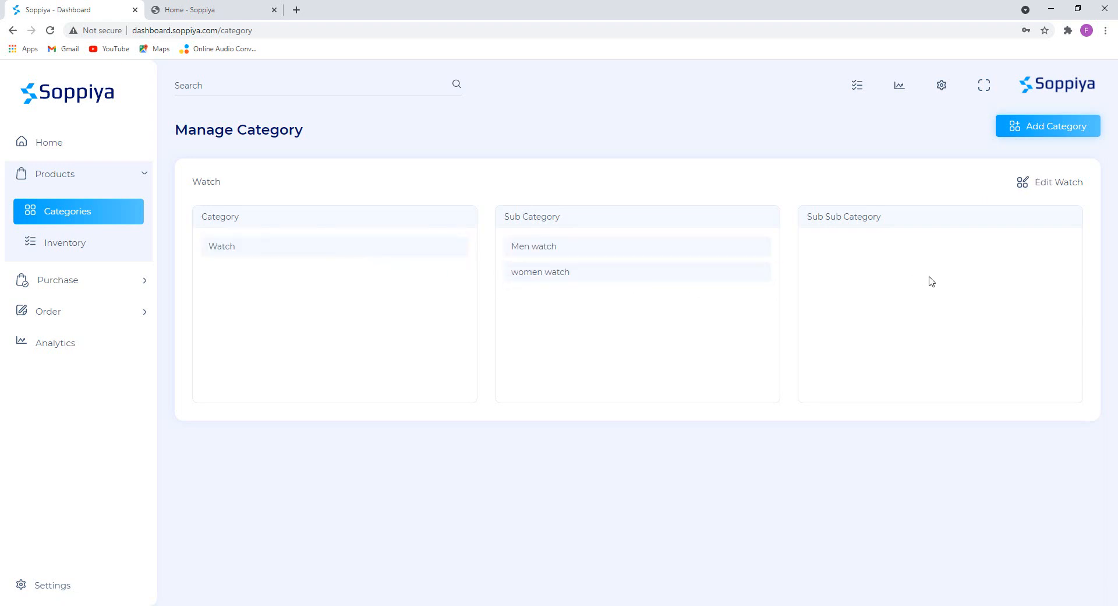
left_click(588, 248)
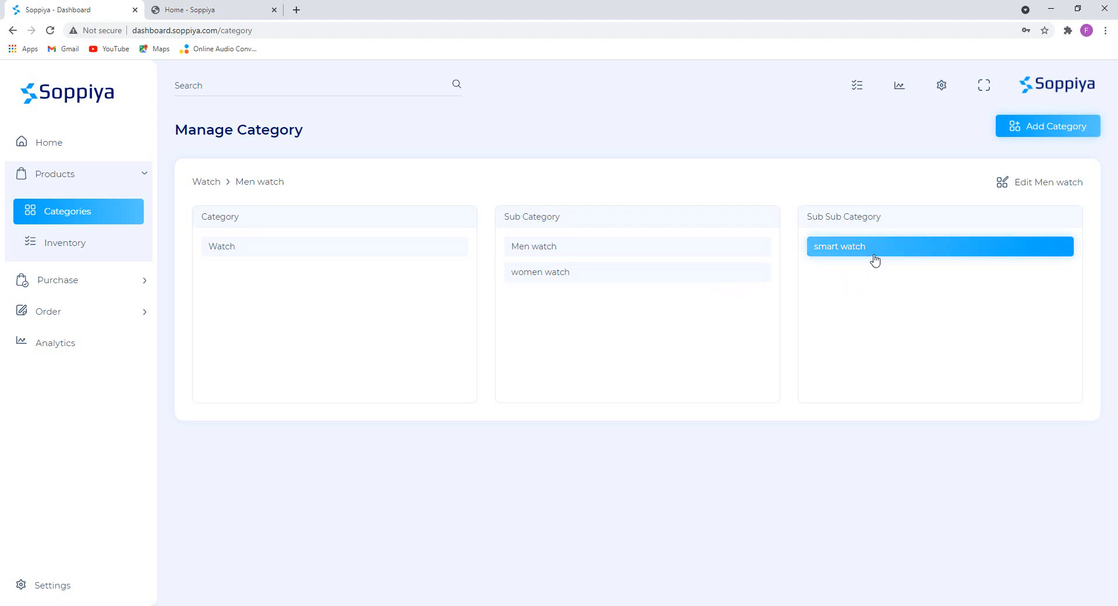
left_click(560, 256)
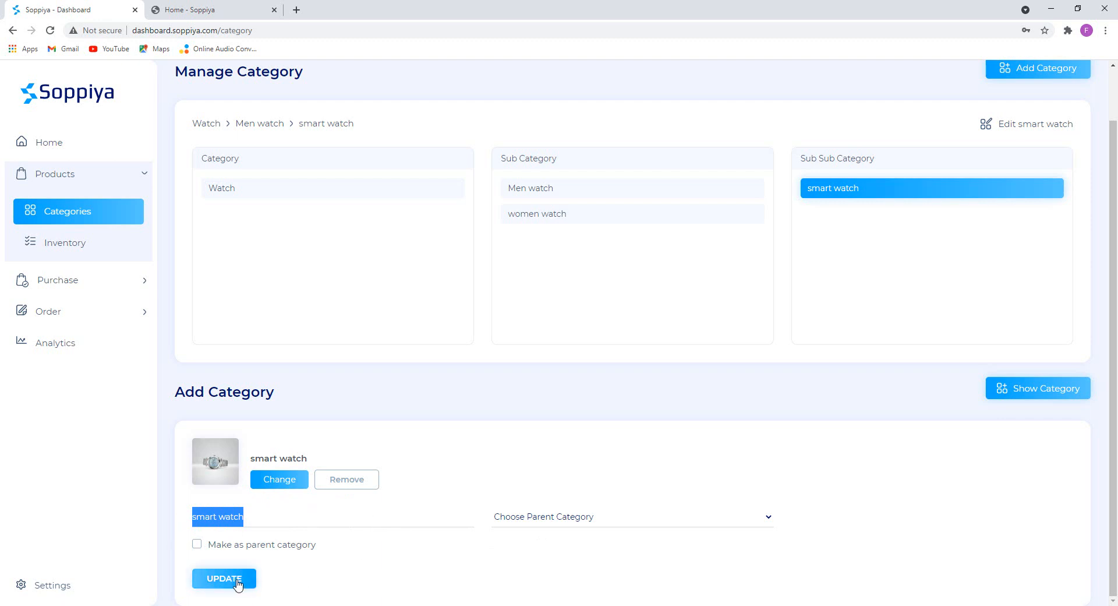
left_click(76, 215)
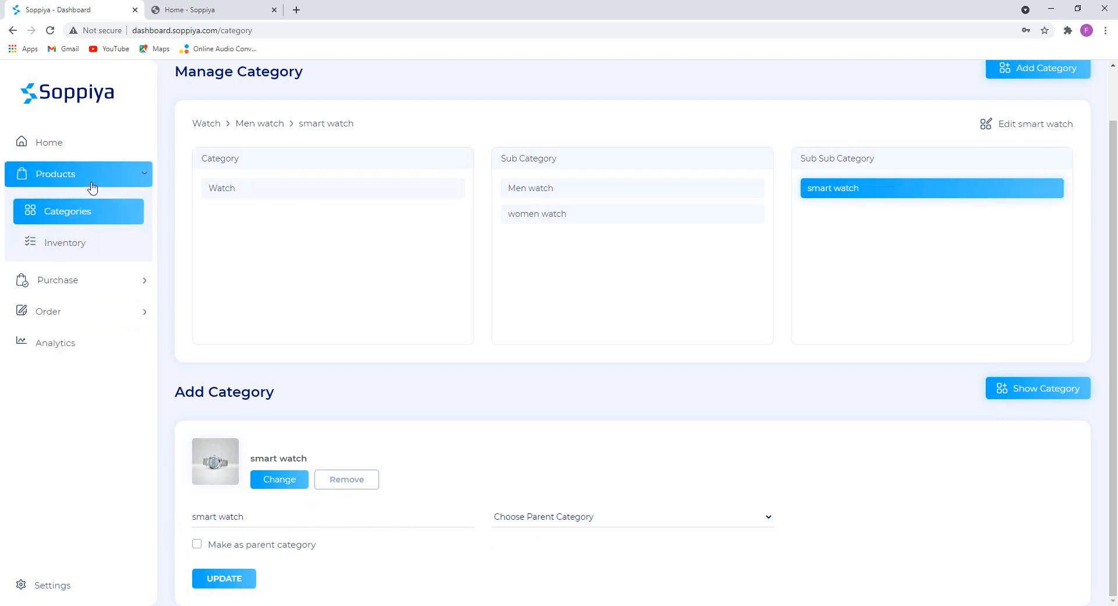
left_click(94, 184)
left_click(58, 213)
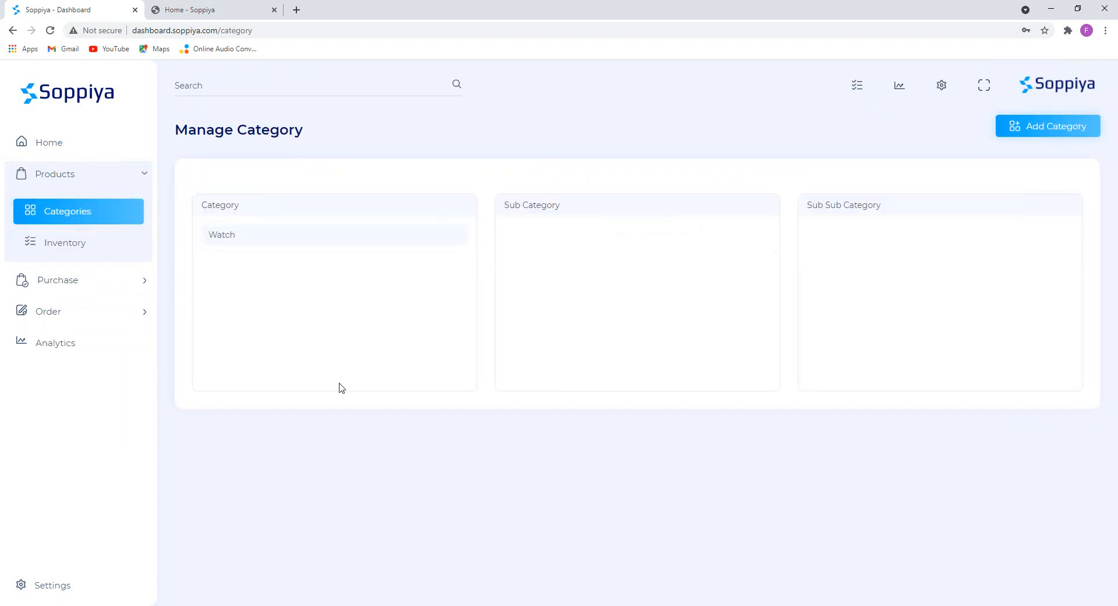
Add a top-level 'Beauty' category with the 9.jpg lipstick image from the Beauty folder.
left_click(365, 603)
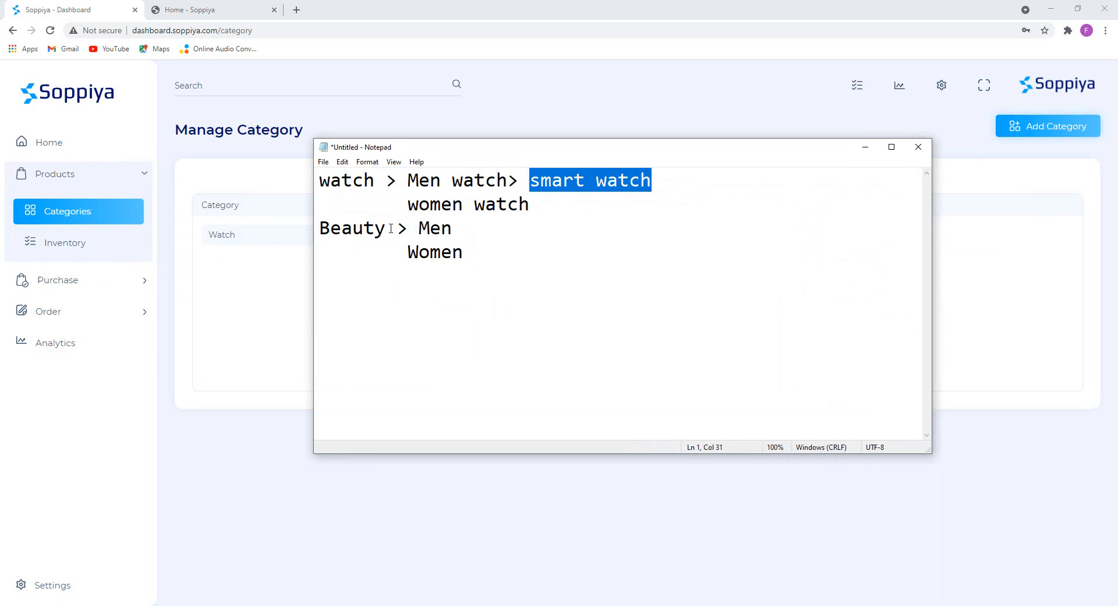
left_click_drag(387, 228, 318, 231)
key("ctrl+c")
left_click(262, 320)
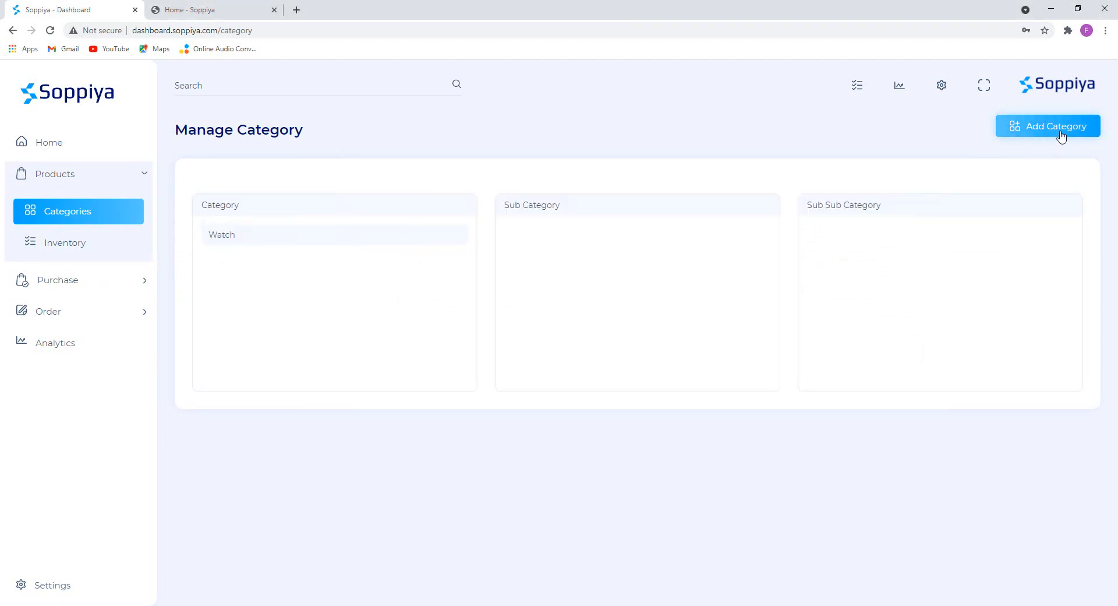
left_click(1061, 133)
key("ctrl+v")
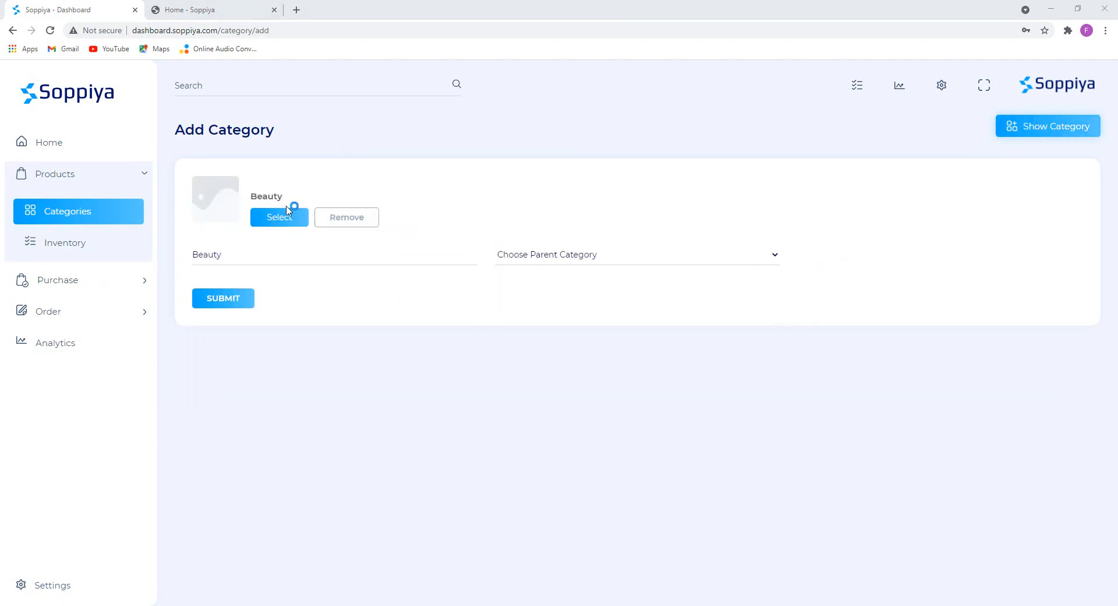
left_click(291, 211)
left_click(59, 29)
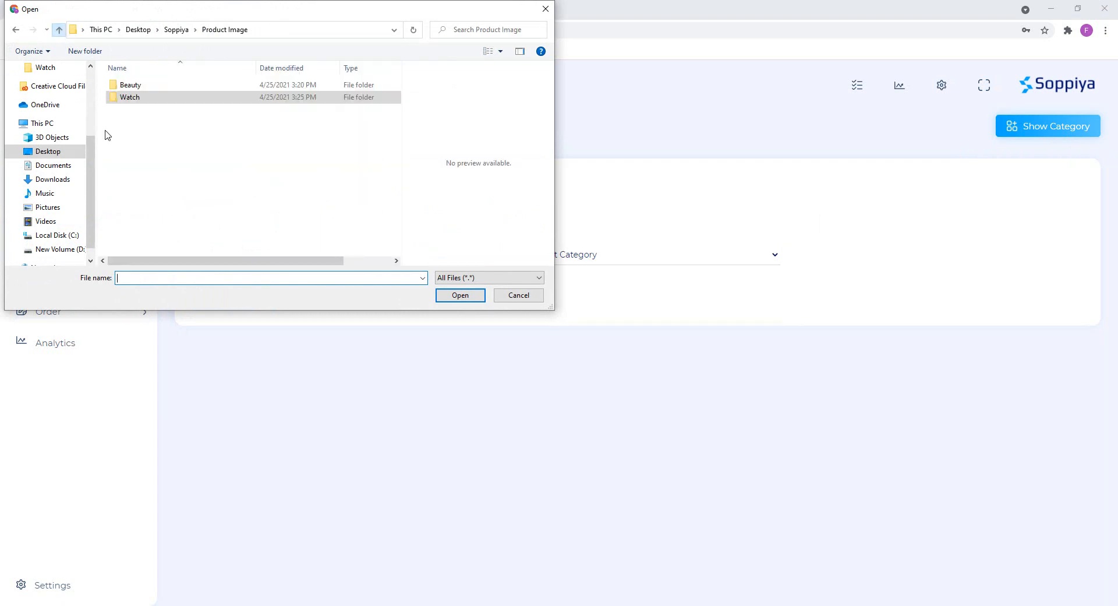
double_click(120, 83)
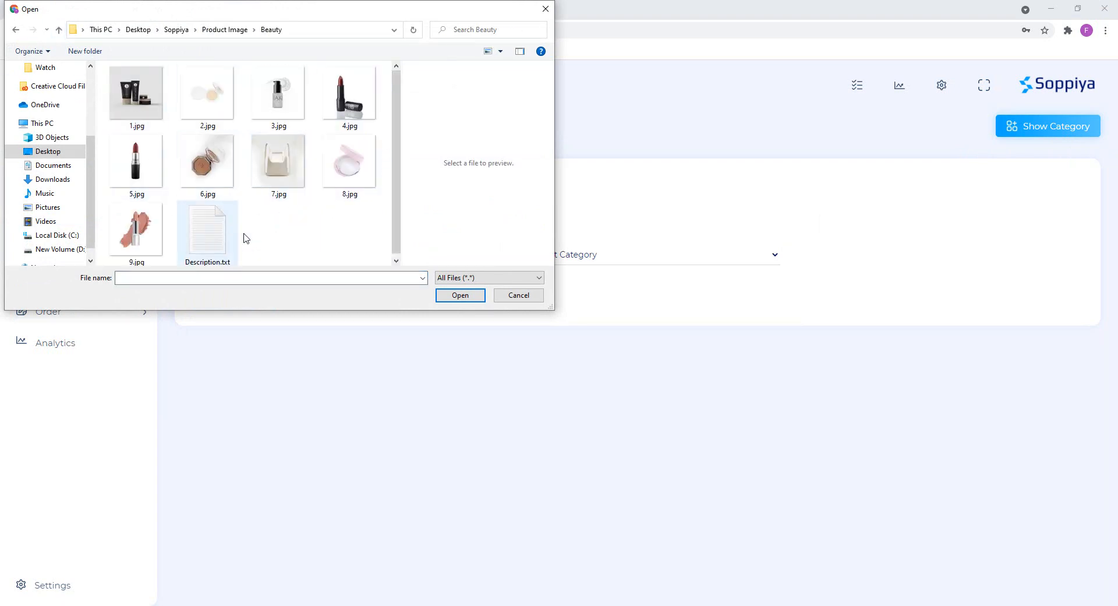
double_click(142, 227)
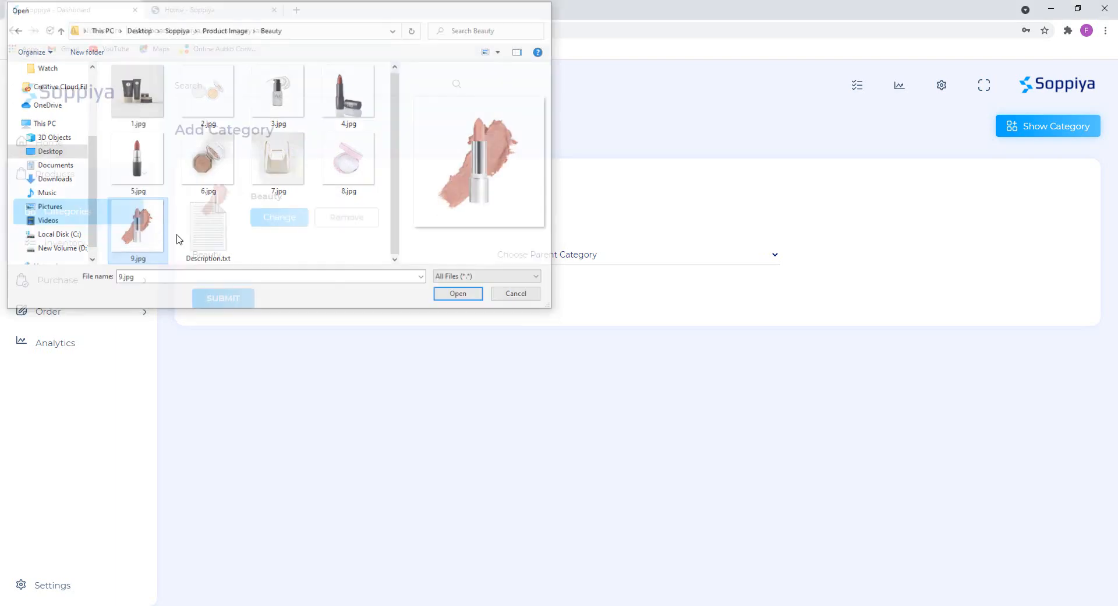
left_click(230, 304)
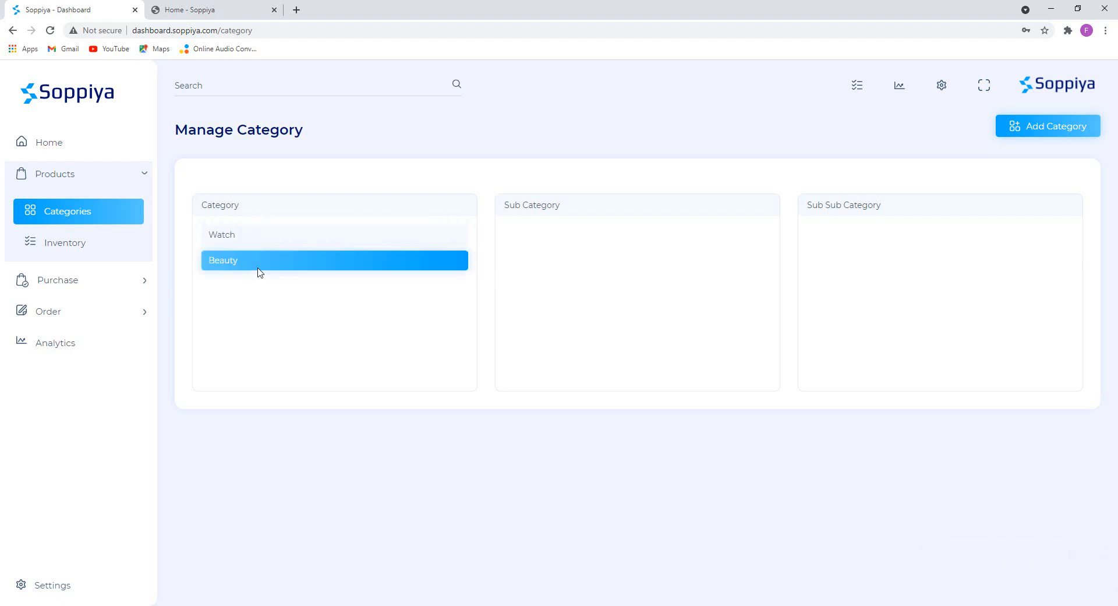
Open the Products page and start adding a new product.
left_click(61, 174)
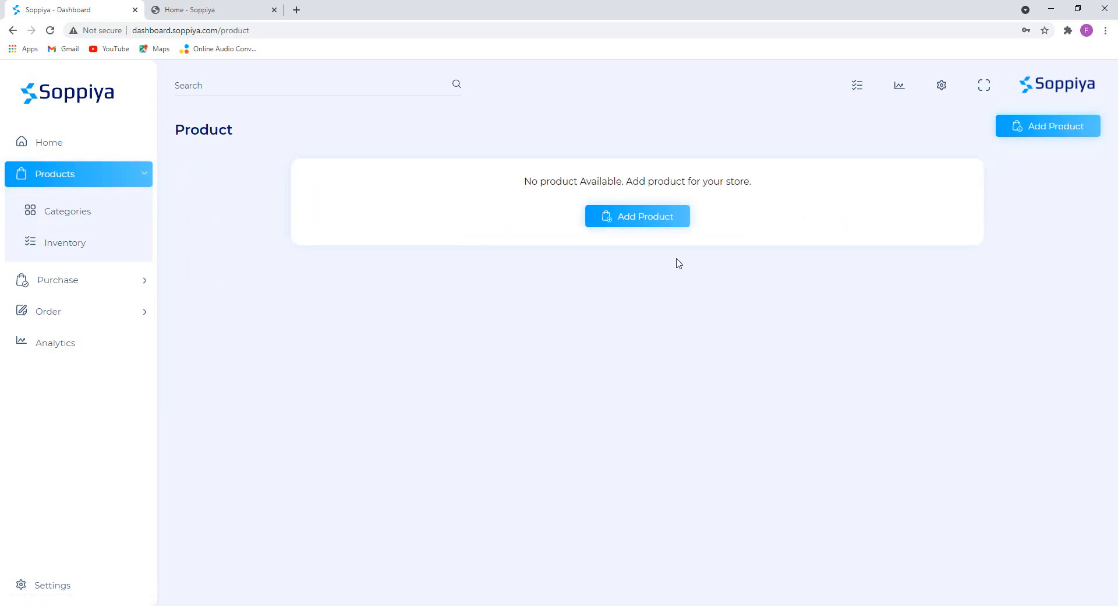
left_click_drag(523, 181, 815, 185)
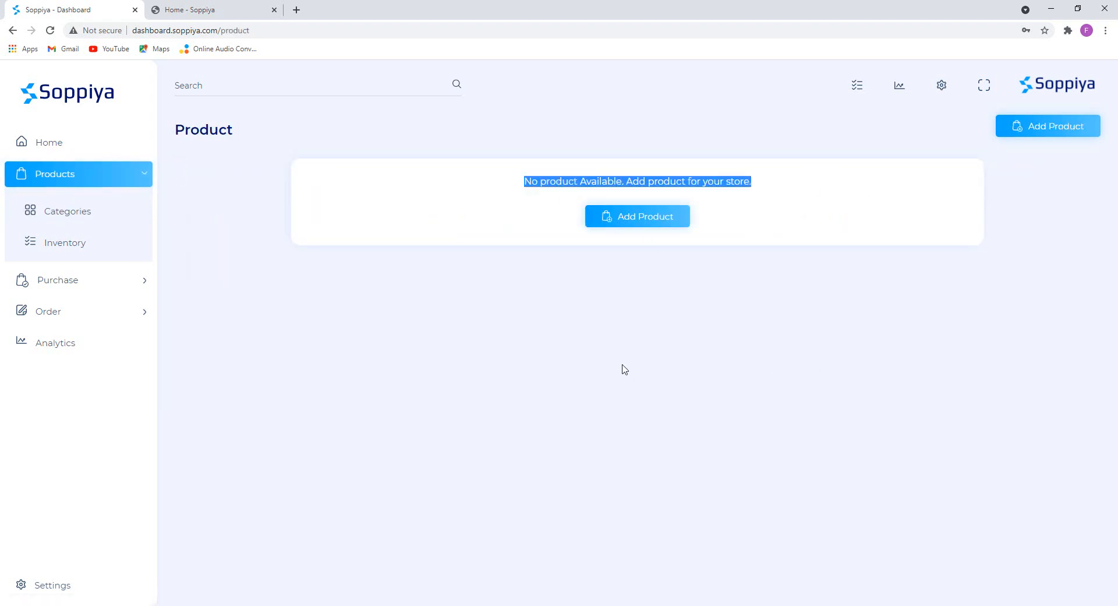
left_click(563, 343)
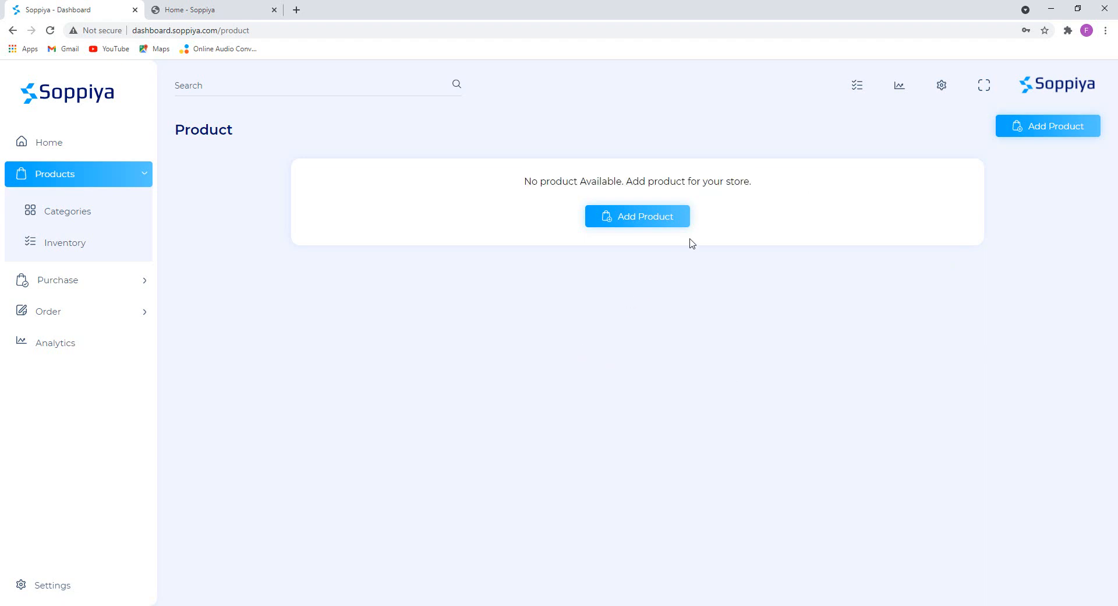
left_click(628, 222)
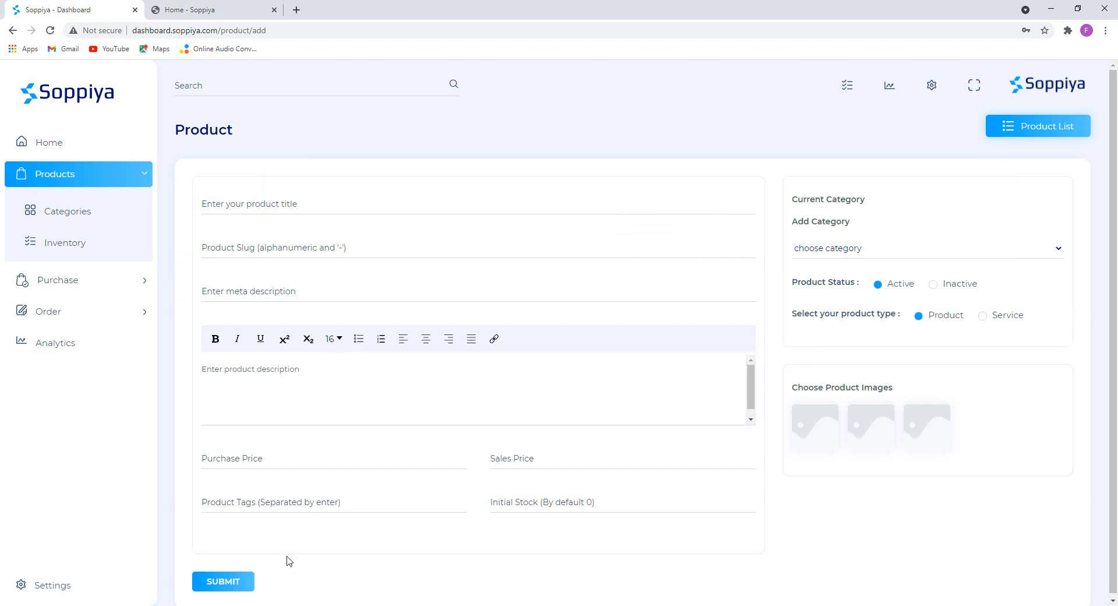
Copy the title 'Ponds Pimple Clear Face Wash' from Product Image > Beauty > Description.txt.
key("alt+Tab")
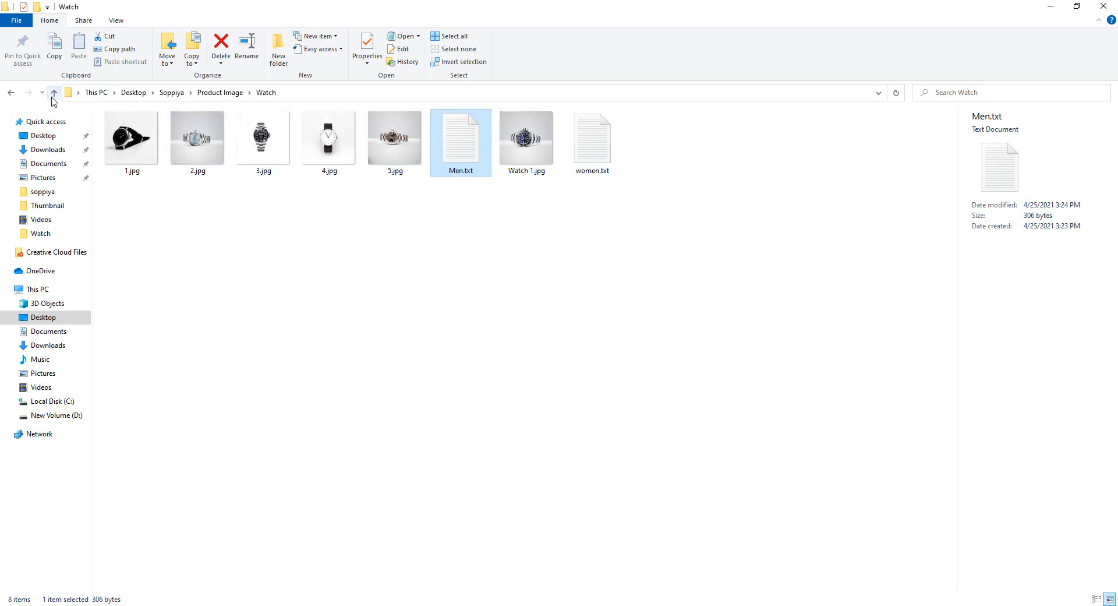
left_click(52, 97)
left_click(132, 134)
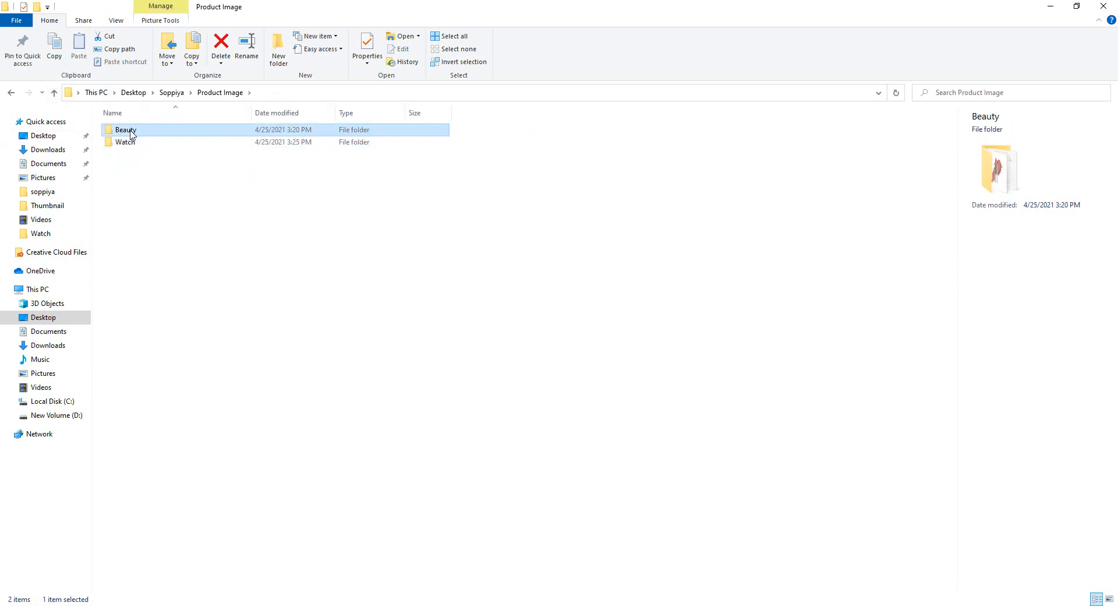
double_click(132, 134)
double_click(724, 146)
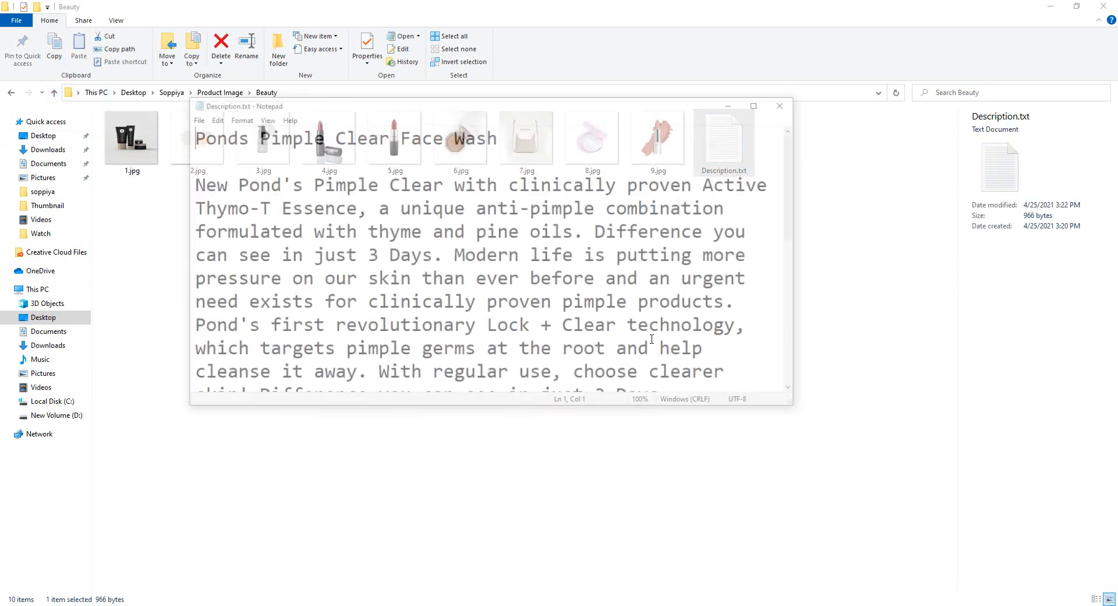
left_click_drag(504, 136, 181, 140)
key("ctrl+c")
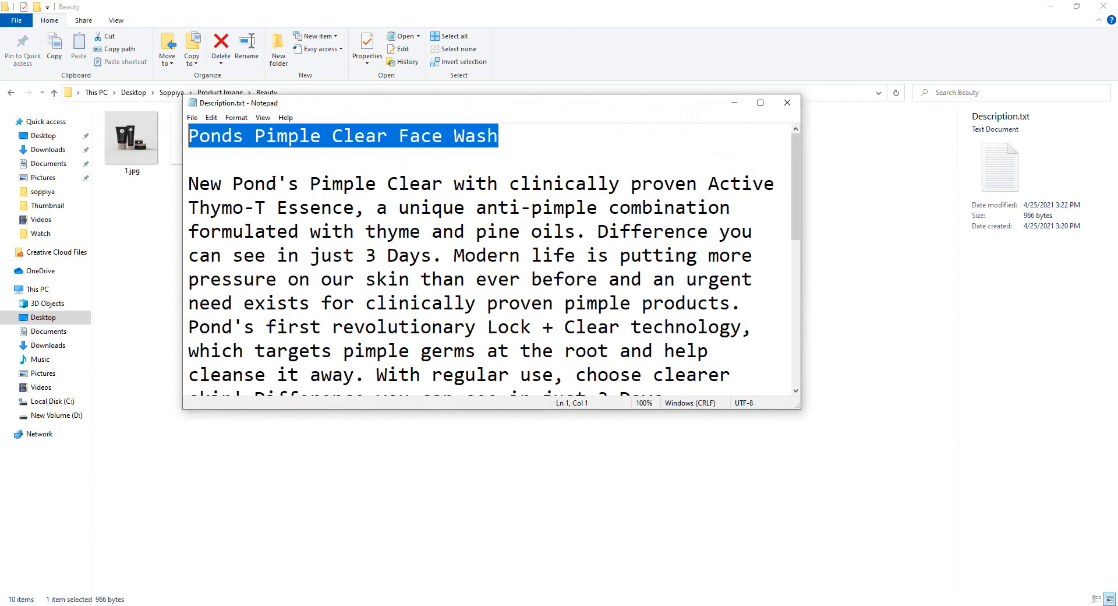
left_click(732, 103)
left_click(307, 598)
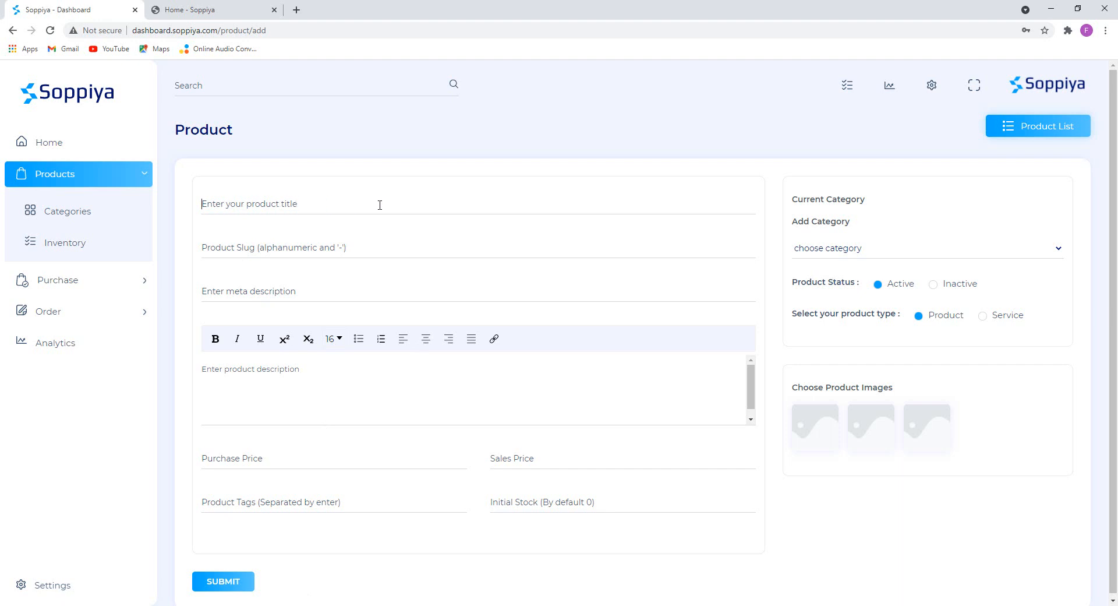
Paste 'Ponds Pimple Clear Face Wash' as the product title.
key("ctrl+v")
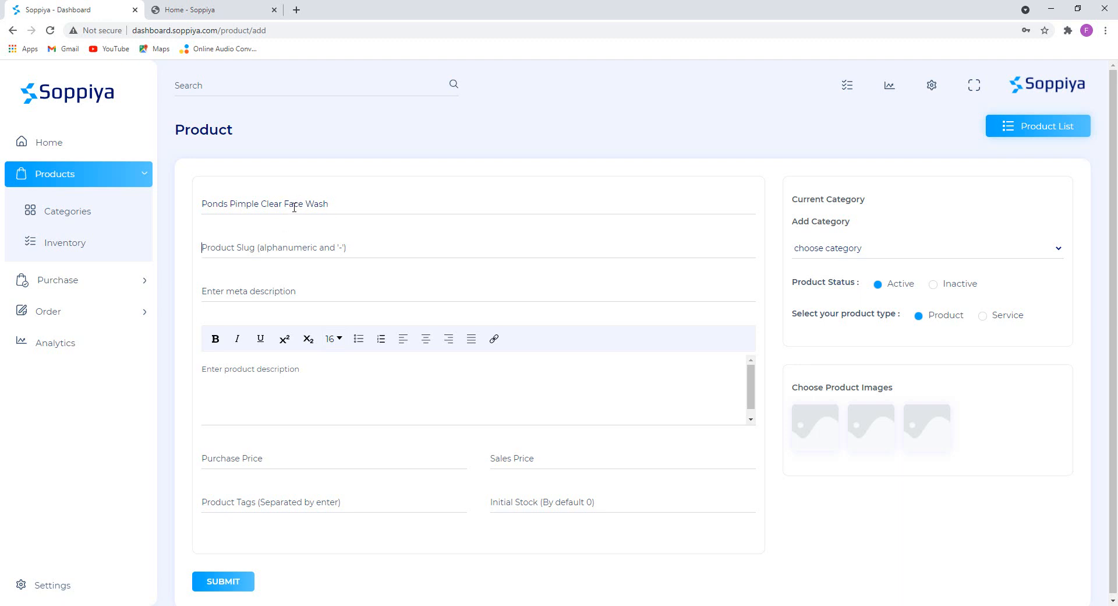
left_click_drag(331, 204, 183, 207)
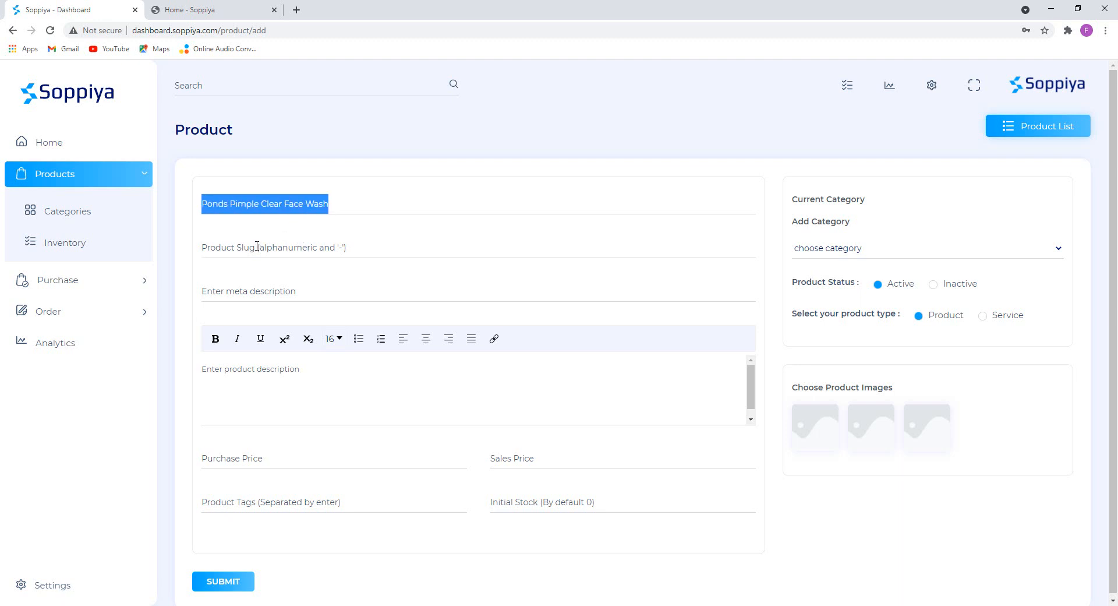
left_click(269, 252)
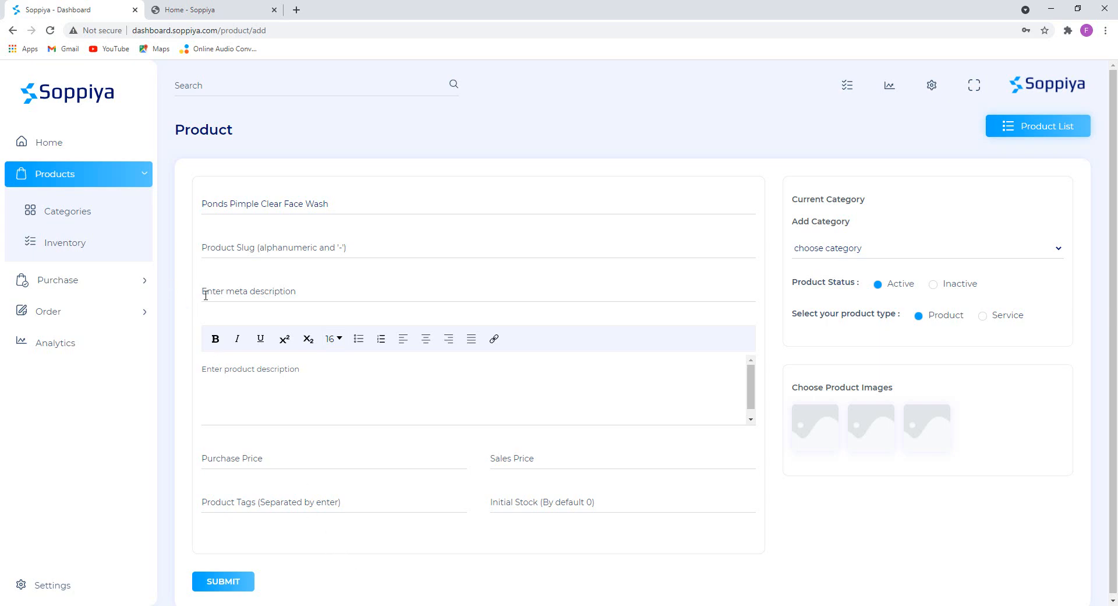
Copy the full Description.txt body and paste it into the product description editor.
mouse_move(353, 605)
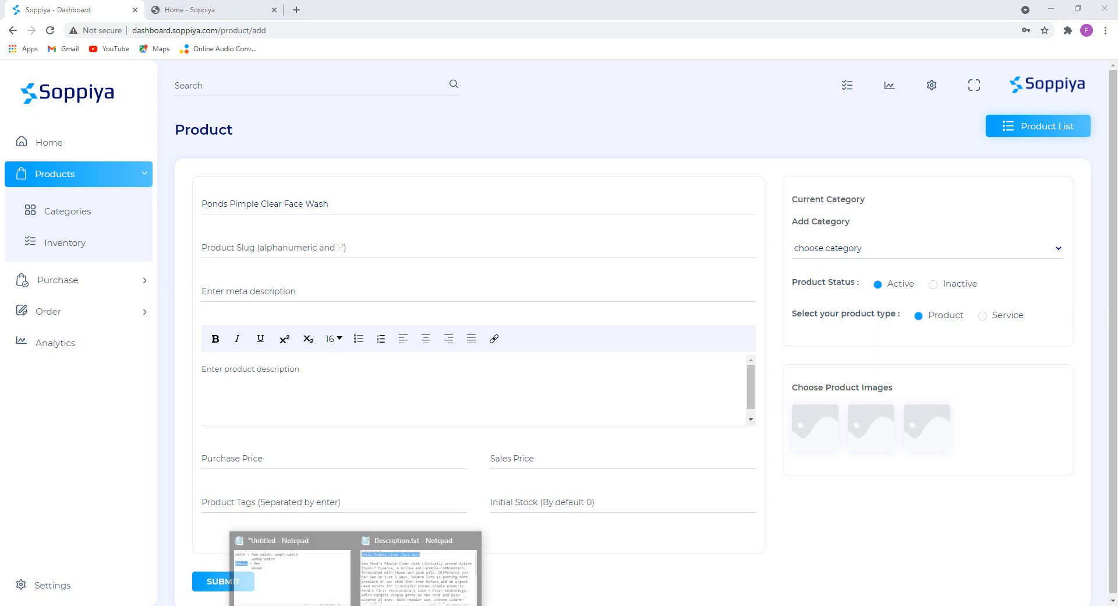
left_click(424, 569)
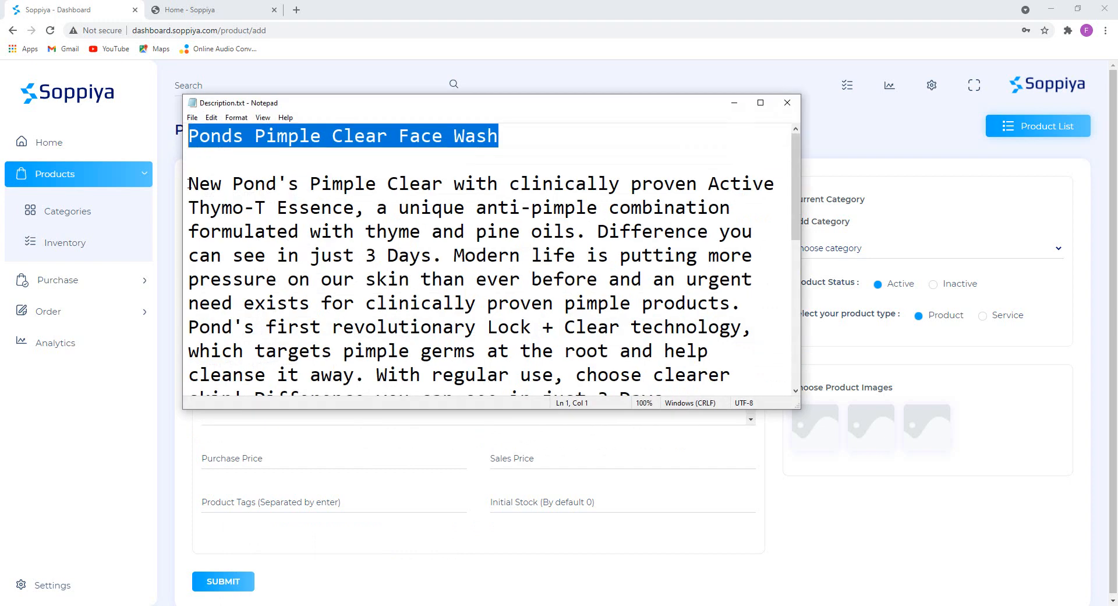
left_click_drag(186, 179, 382, 462)
key("ctrl+c")
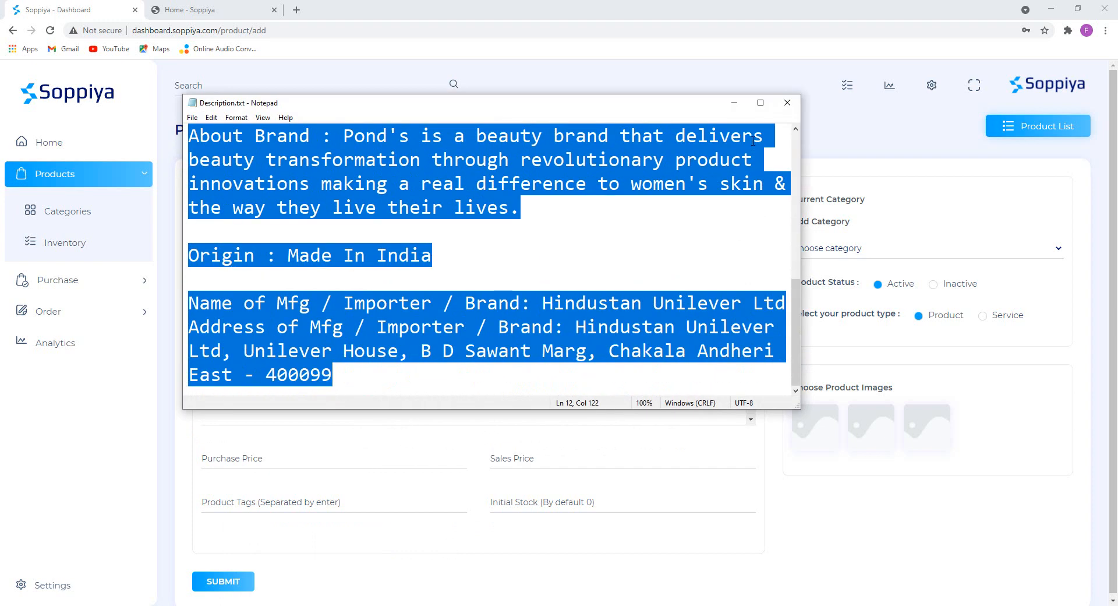
left_click(734, 103)
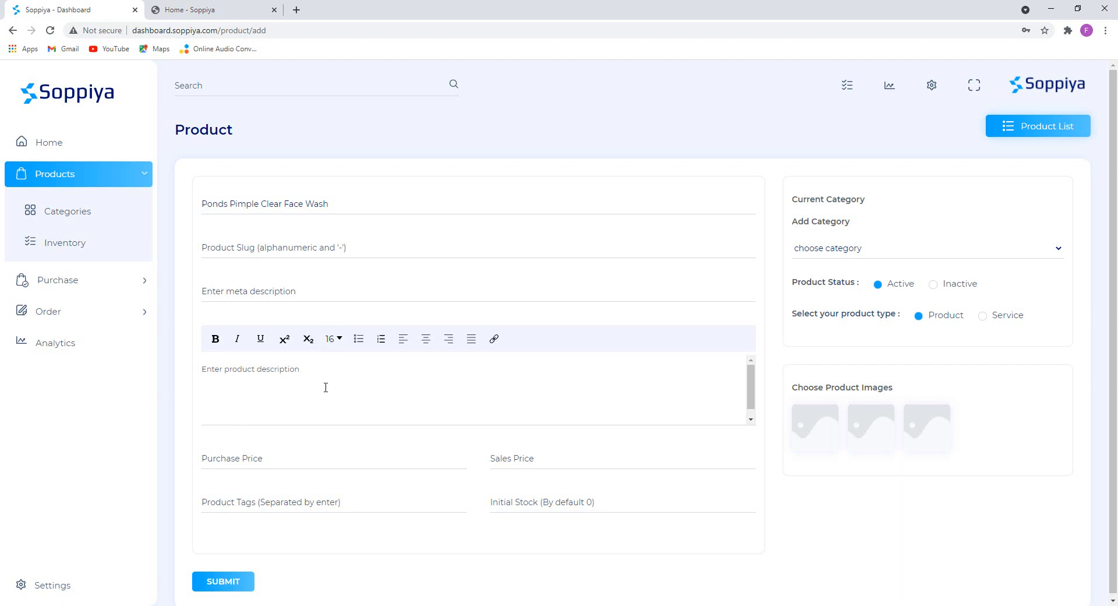
key("ctrl+v")
scroll(407, 389, "down", 5)
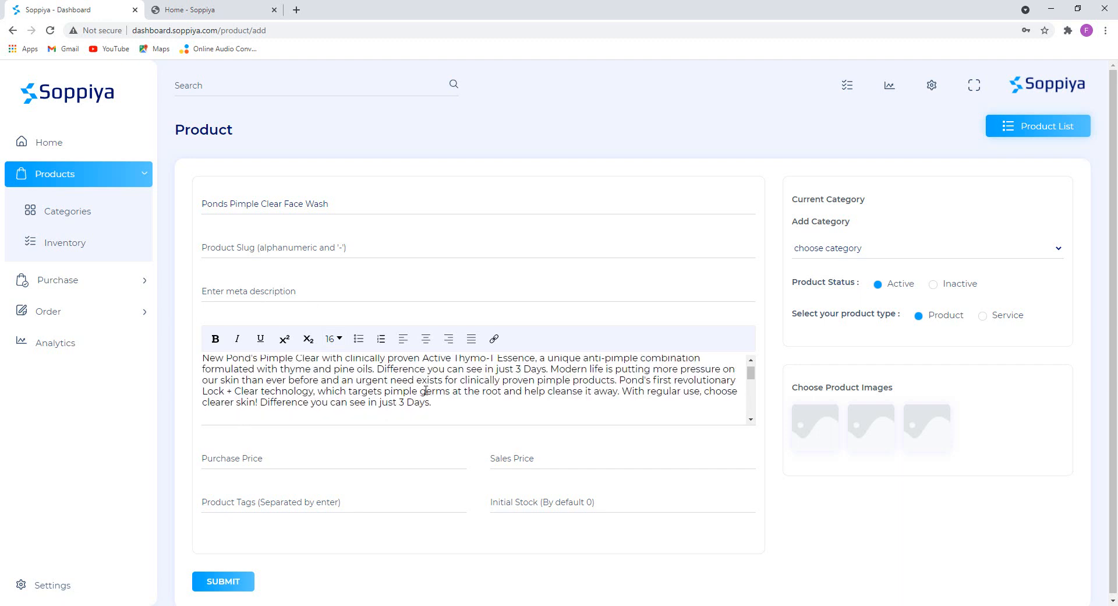
scroll(424, 383, "up", 1)
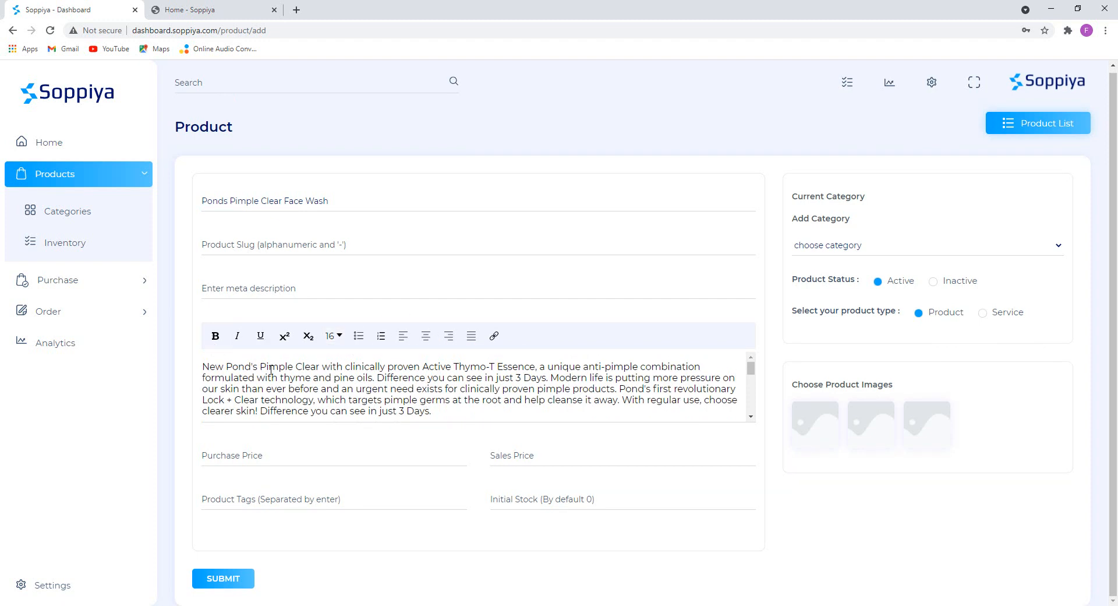
Bold 'New Pond's' and add an italic 'Dimensions: 6 x 5 x 6 cm' line.
left_click_drag(259, 366, 199, 369)
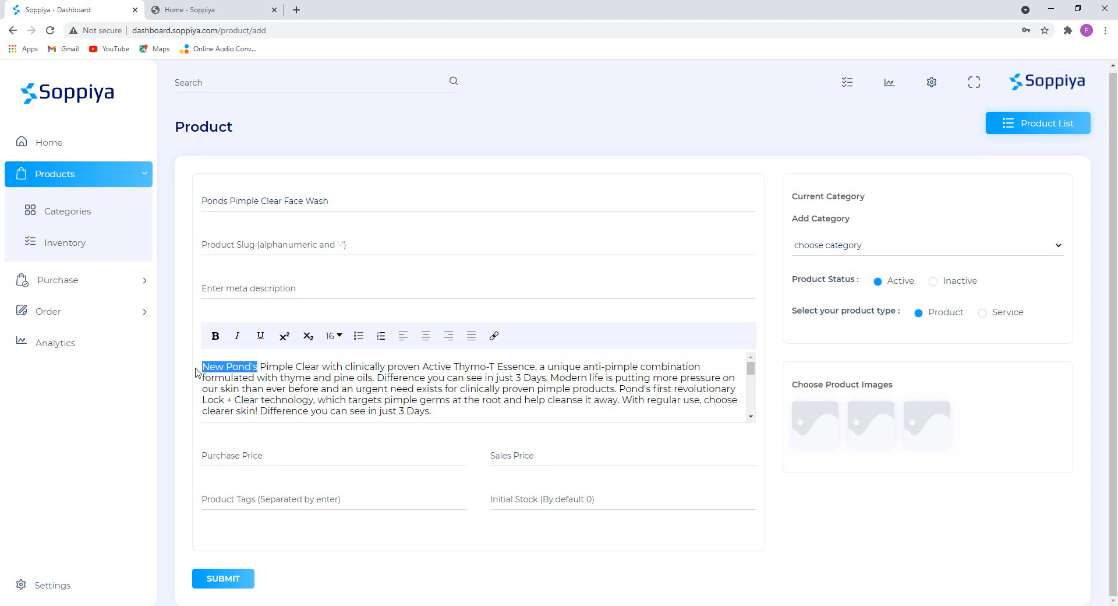
left_click(215, 335)
left_click(324, 373)
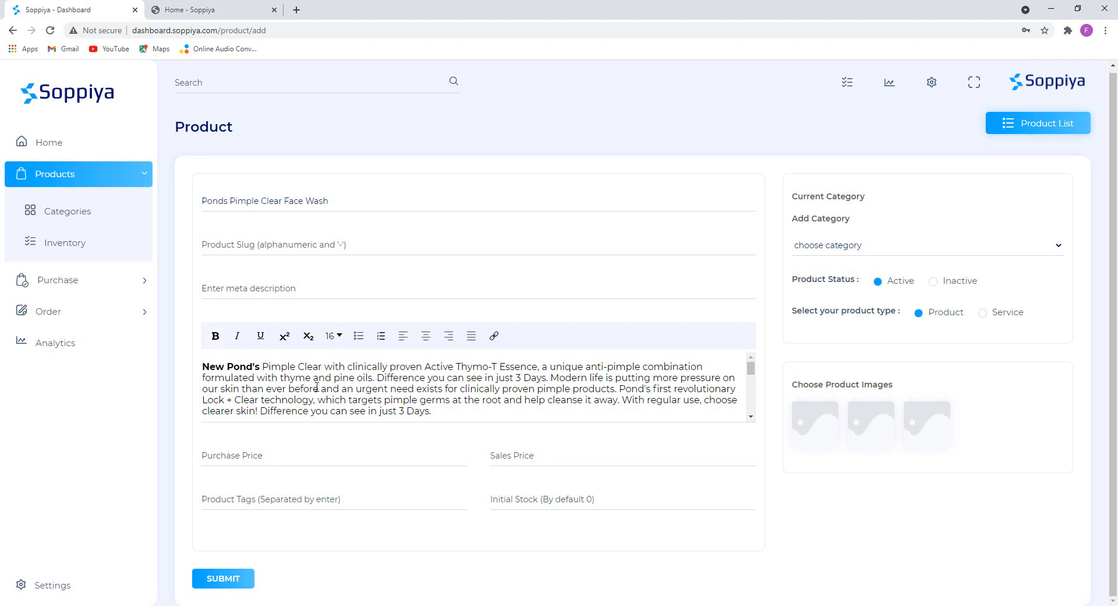
type("Dimensions: 6 x 5 x 6 cm")
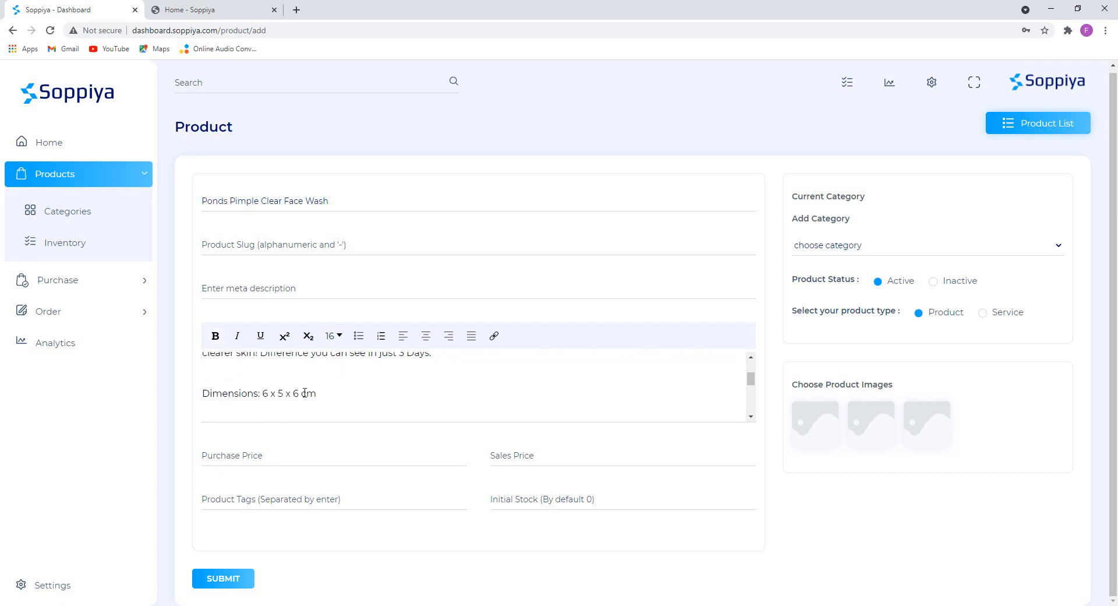
left_click_drag(321, 393, 185, 397)
left_click(260, 336)
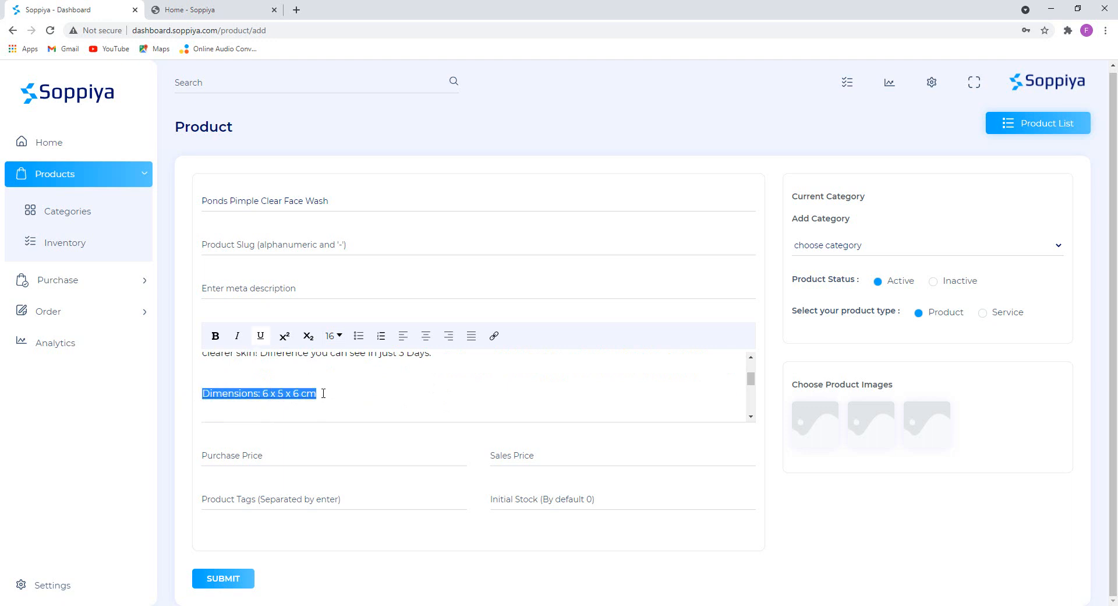
left_click(347, 396)
left_click_drag(319, 394, 197, 395)
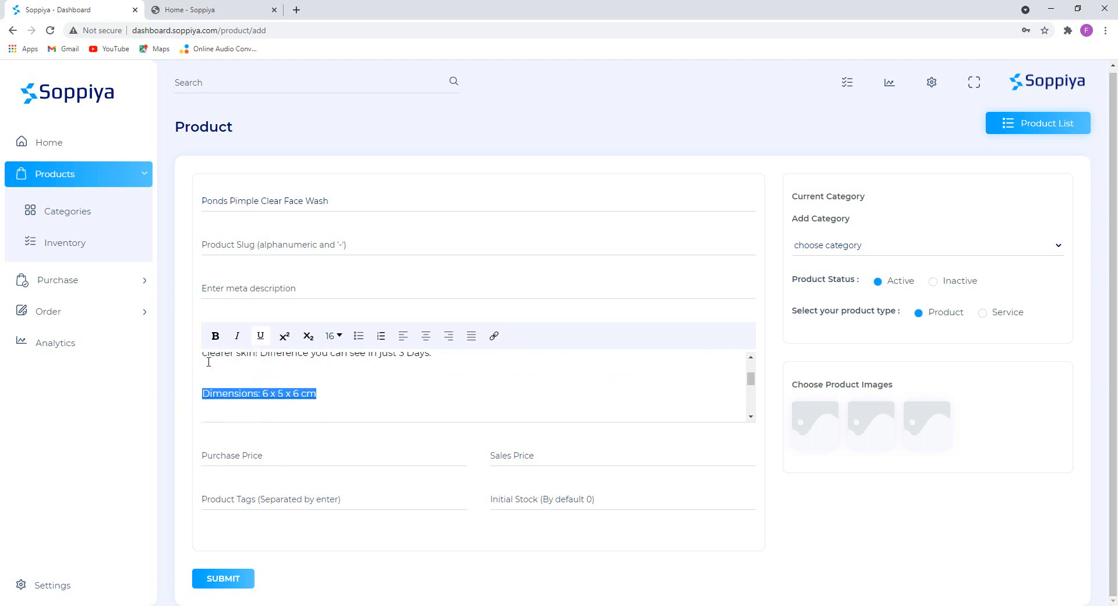
left_click(237, 335)
left_click(260, 336)
left_click(333, 389)
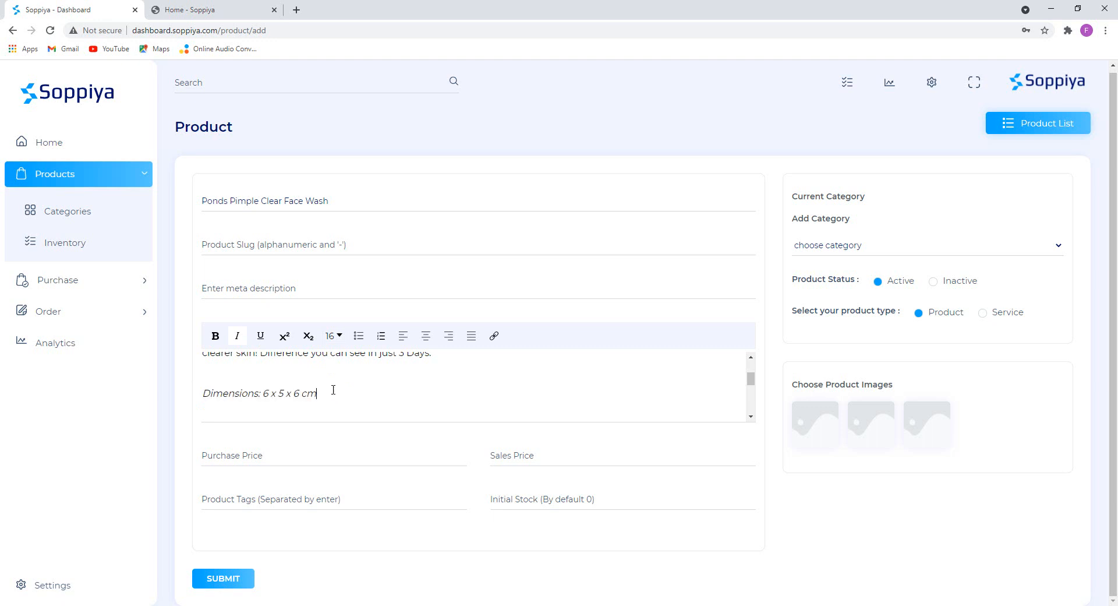
Turn the 'Origin : Made In India' line into a bullet point.
scroll(327, 388, "down", 5)
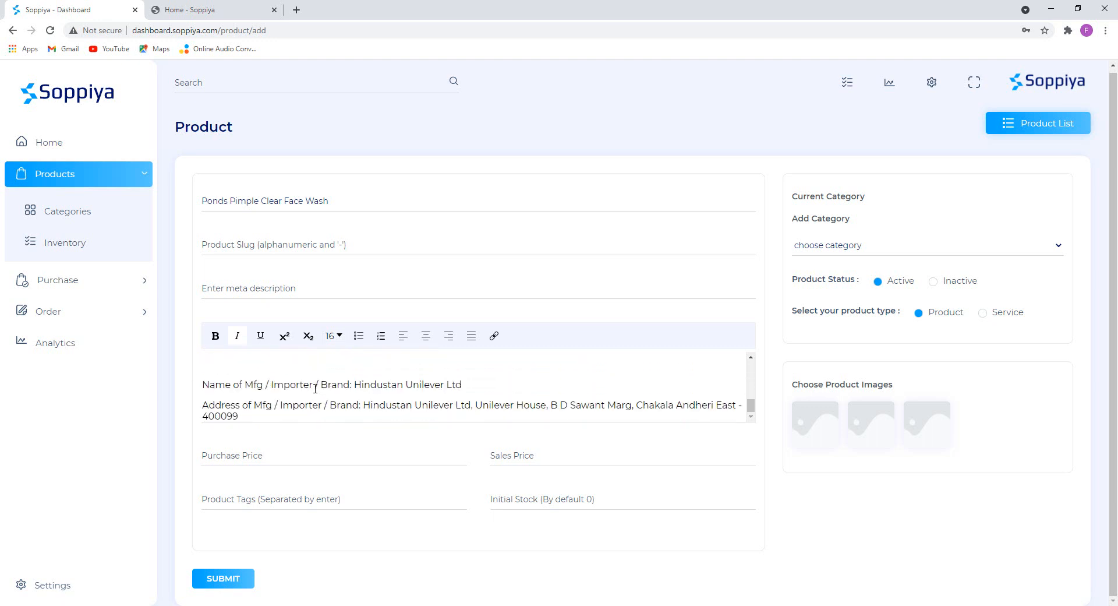
left_click_drag(319, 406, 198, 404)
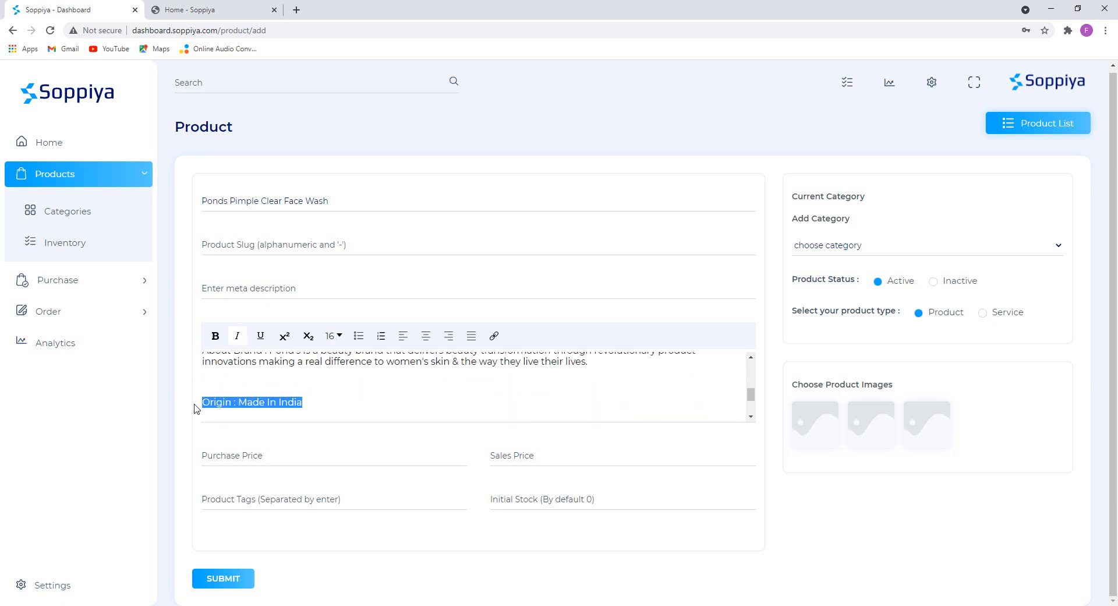
left_click(359, 337)
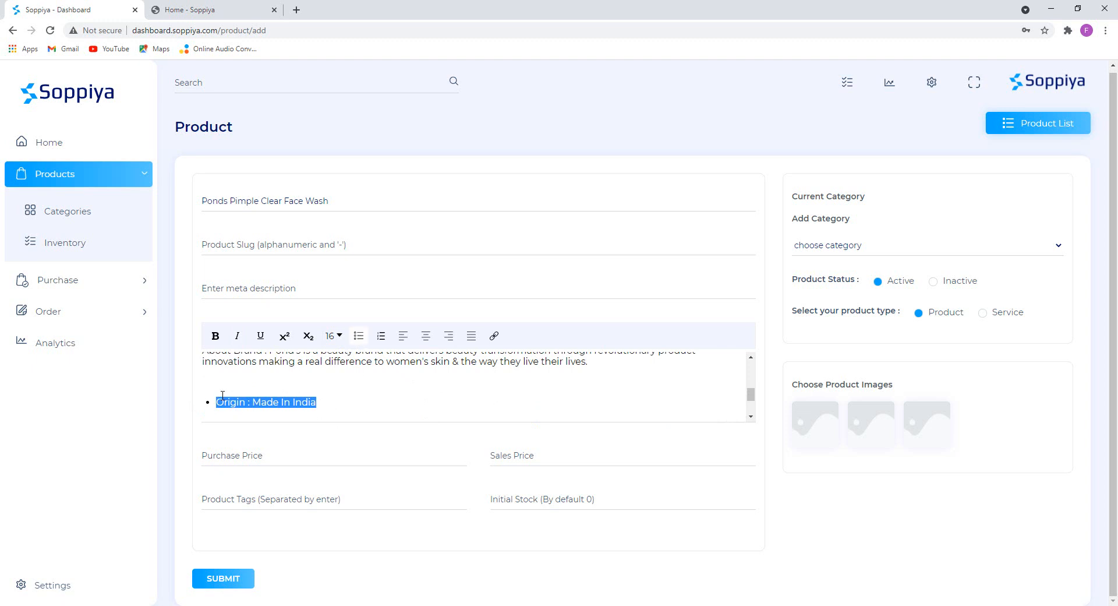
left_click(453, 392)
Try linking 'Unilever Ltd' in the manufacturer line, then cancel the link.
scroll(330, 383, "down", 2)
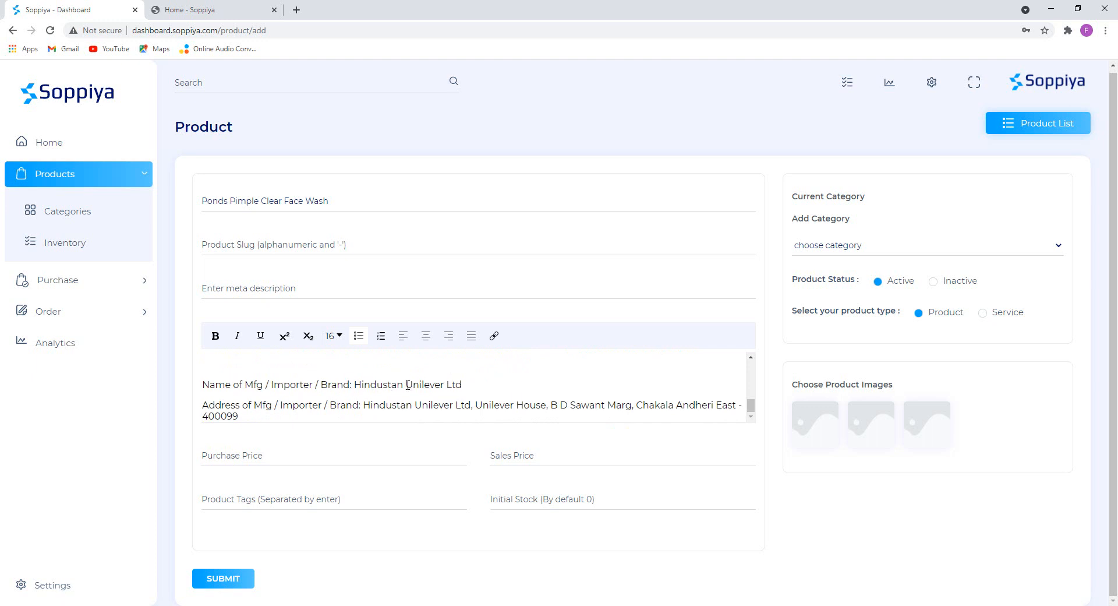
left_click_drag(407, 384, 489, 383)
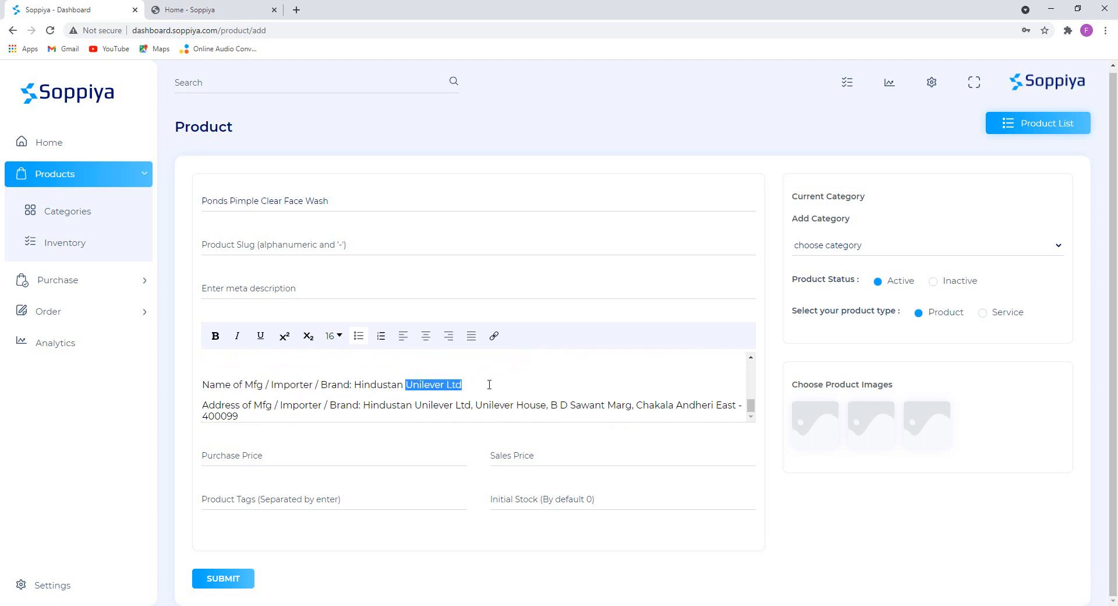
left_click(494, 336)
left_click(517, 417)
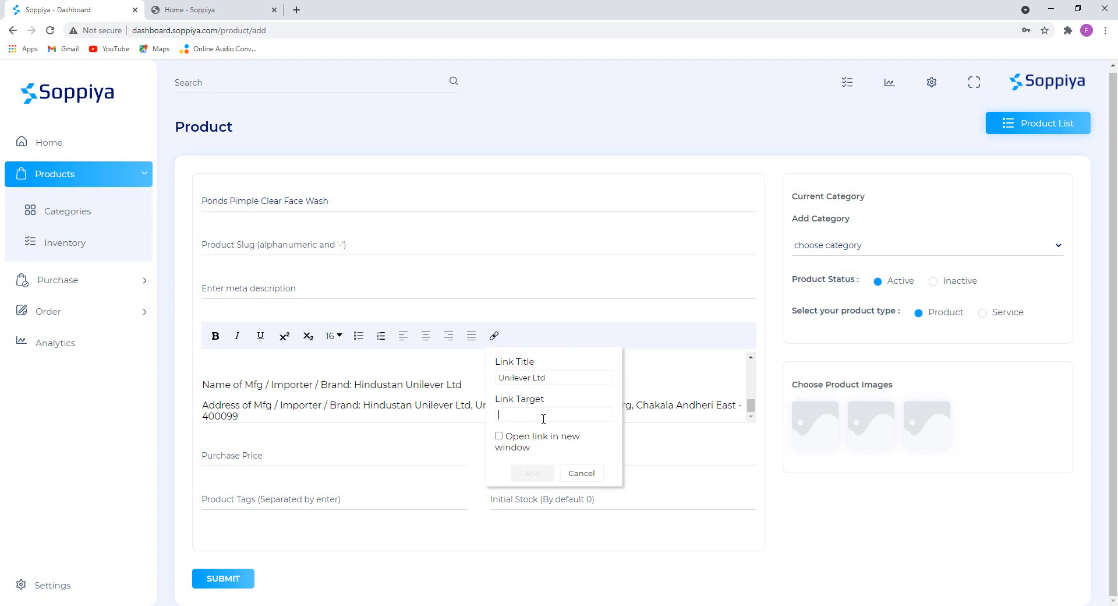
left_click(580, 472)
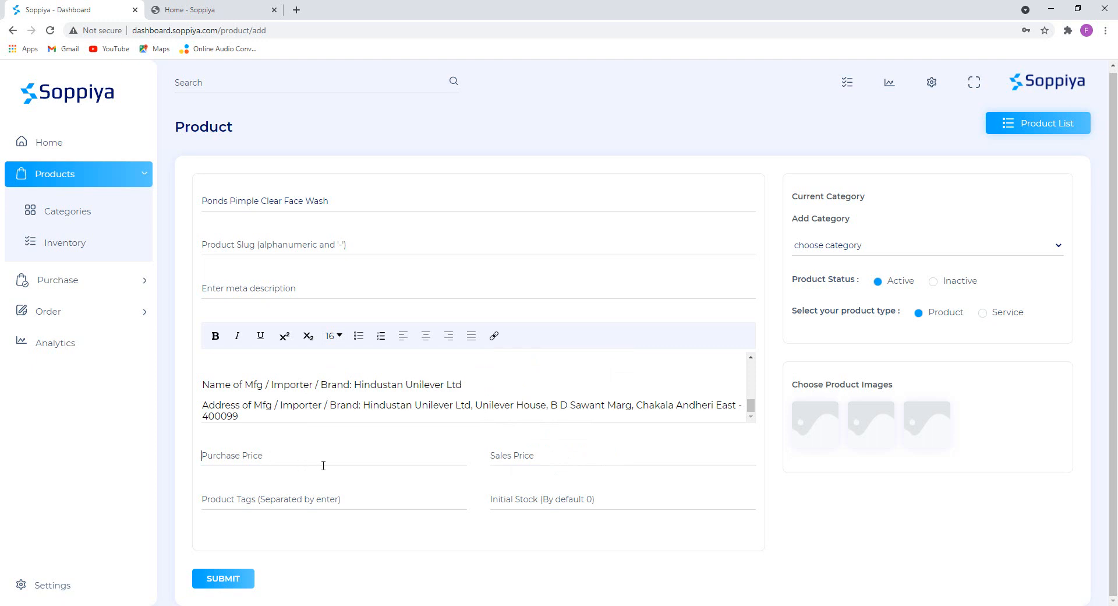
Enter a purchase price of 450 and a sales price of 550.
type("450")
key("Tab")
type("5")
Add the product tags 'face wash' and 'ponds'.
left_click(317, 506)
type("face wa")
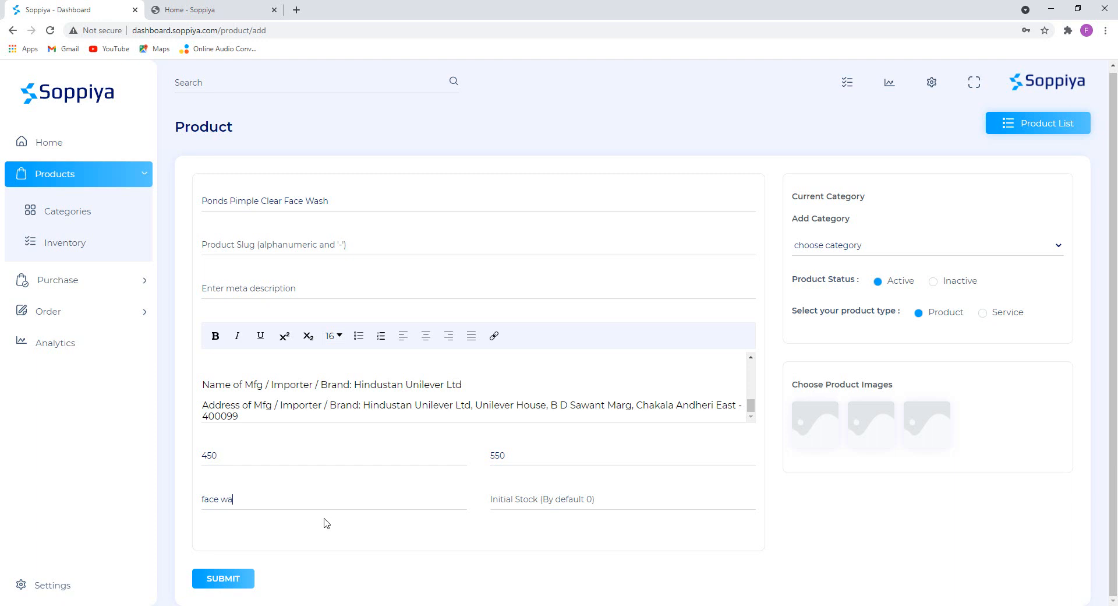
type("sh")
key("Return")
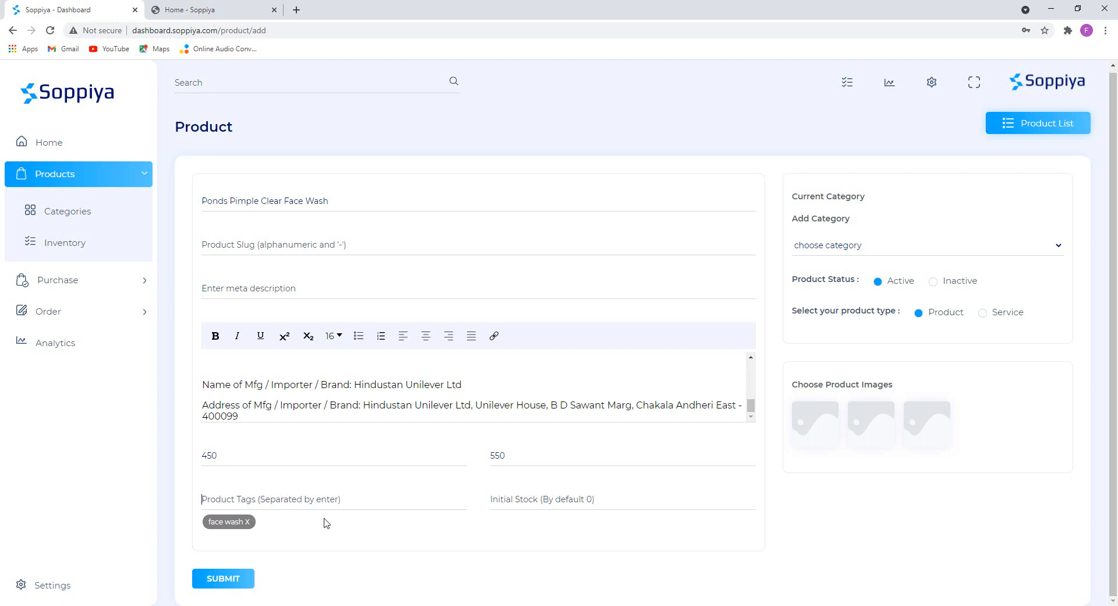
type("ponds")
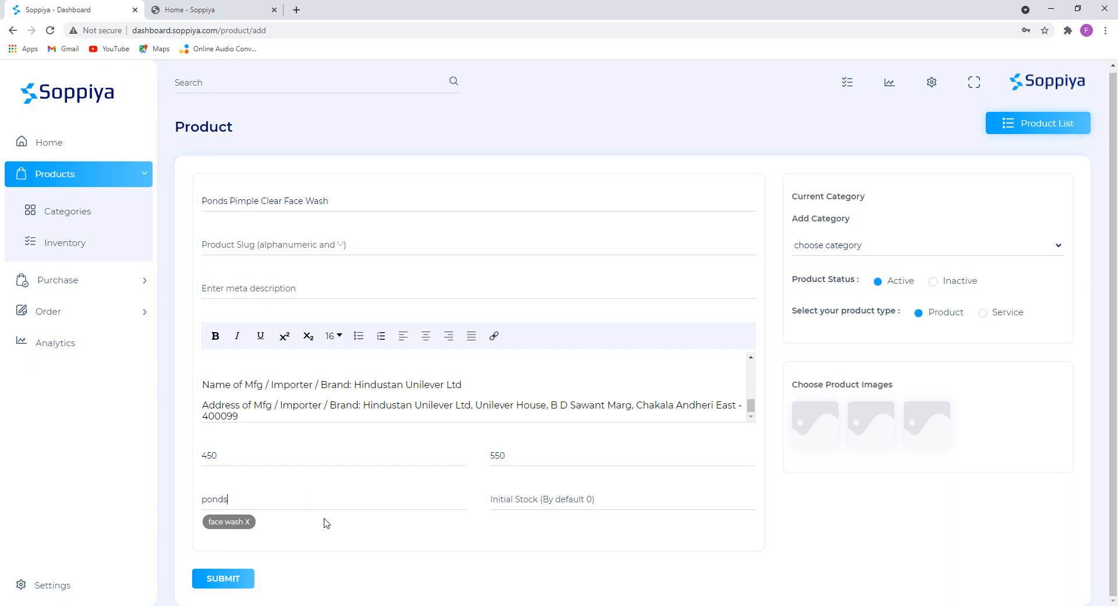
key("Return")
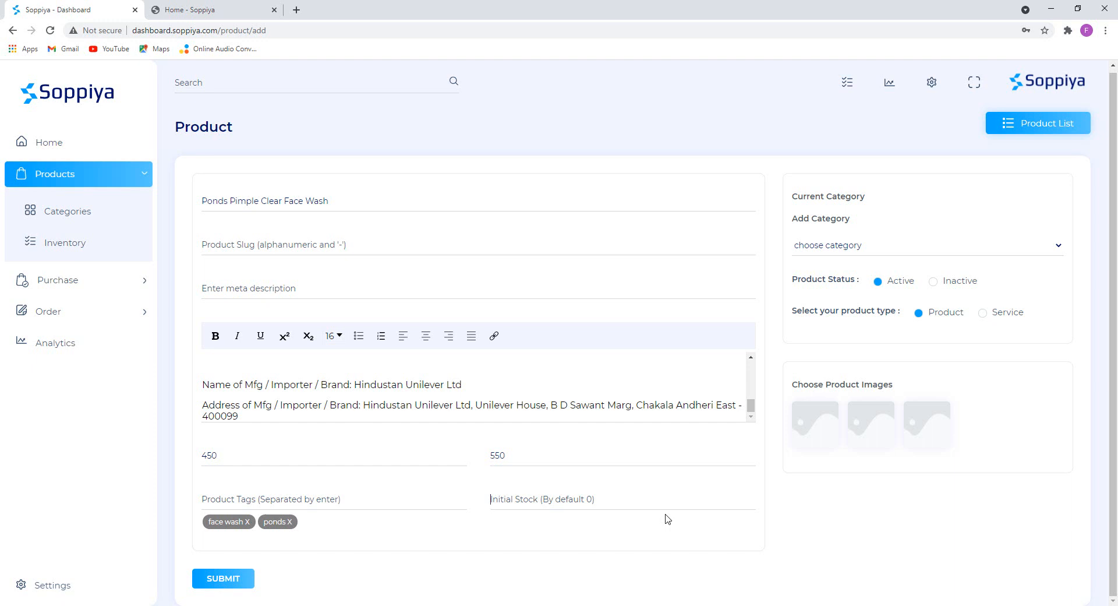
Enter 100 as the face wash's initial stock and choose the Beauty category.
type("100")
left_click(832, 247)
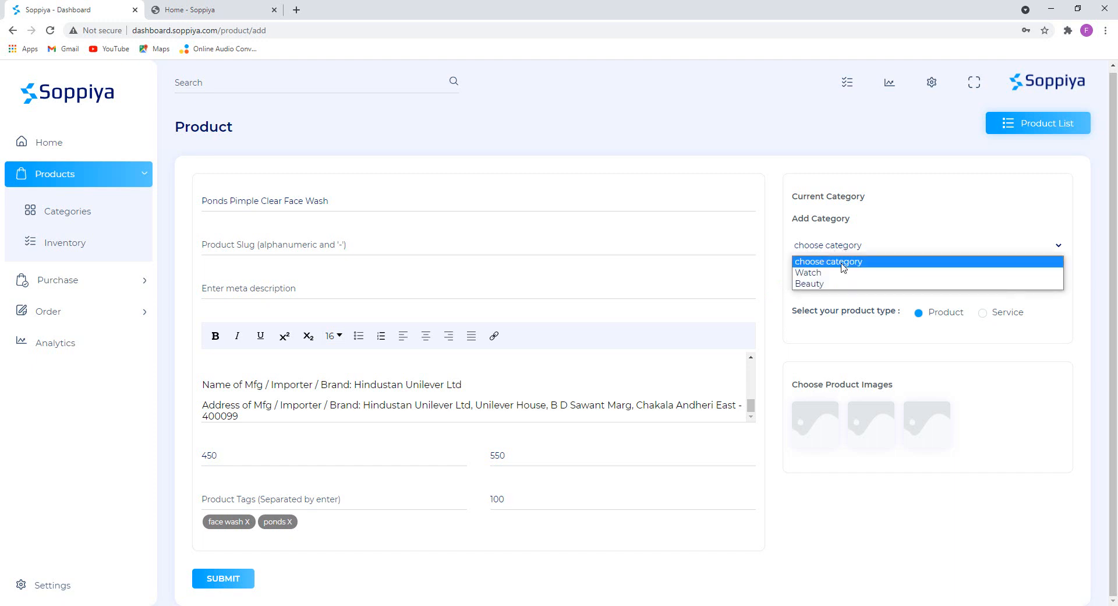
left_click(821, 284)
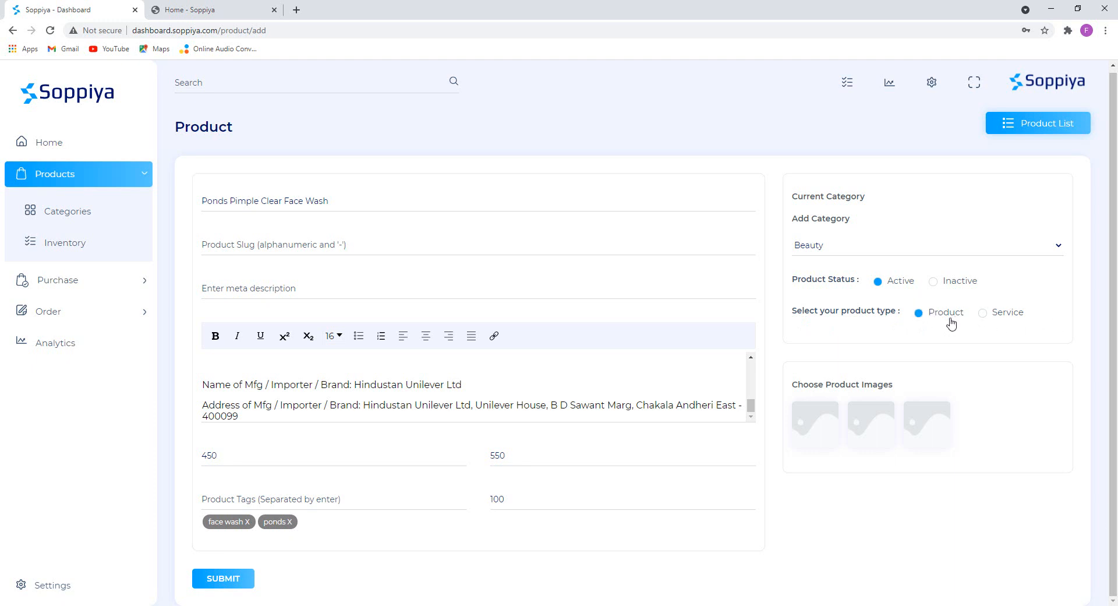
left_click(823, 419)
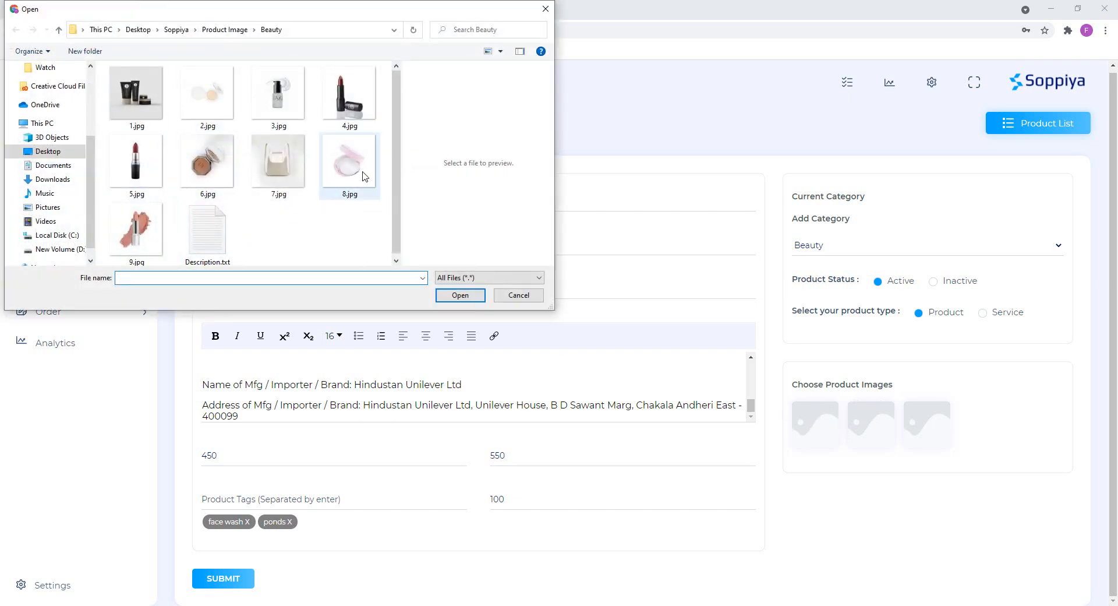
Attach 1.jpg, 4.jpg and 5.jpg as the three product images and submit the face wash.
double_click(148, 90)
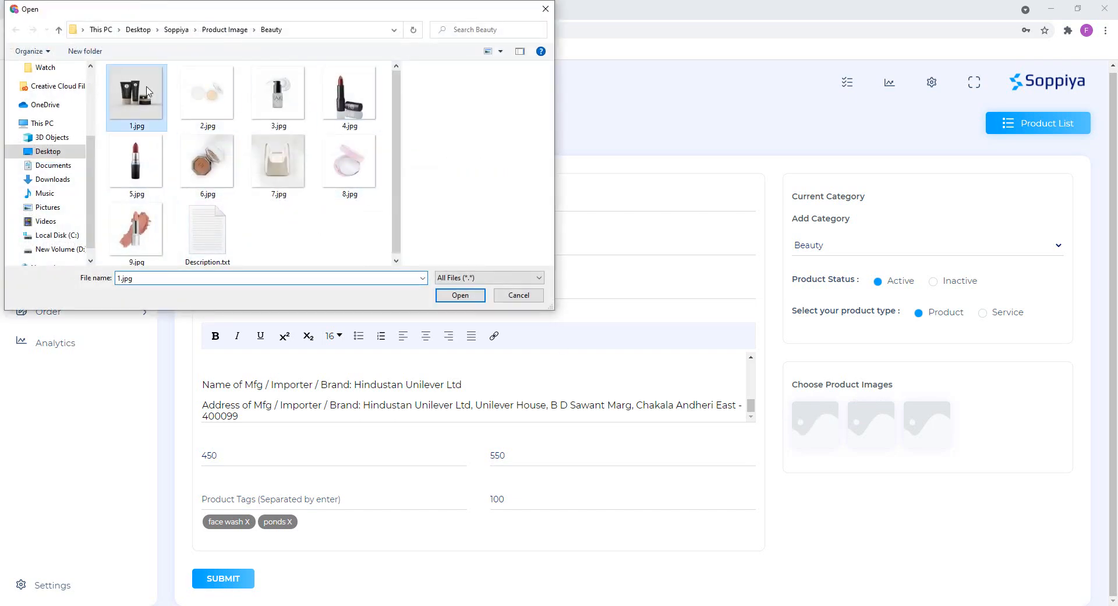
left_click(867, 421)
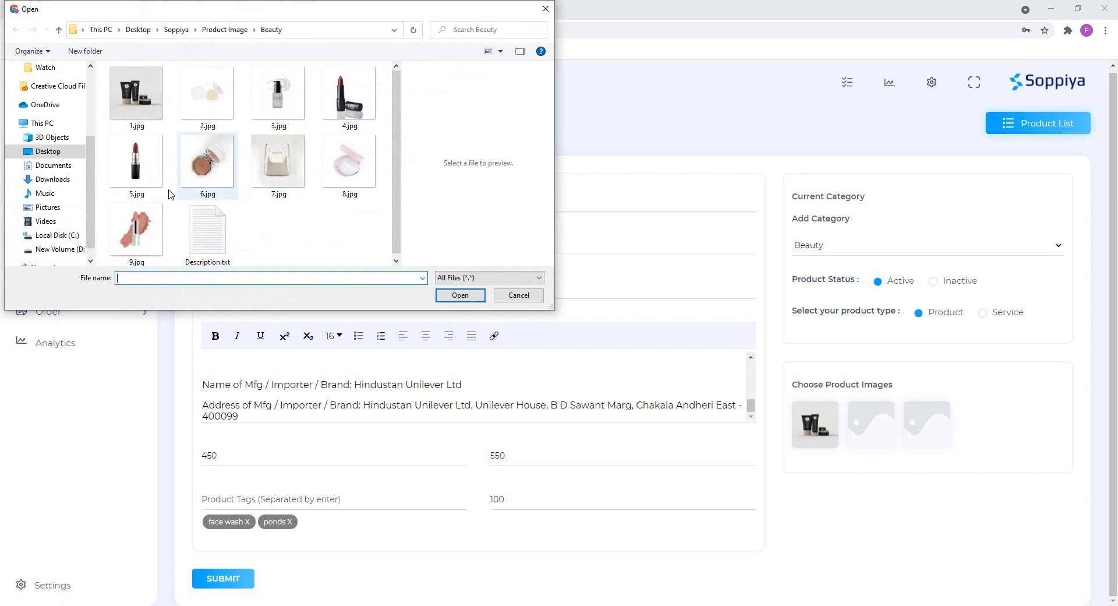
double_click(365, 99)
left_click(926, 425)
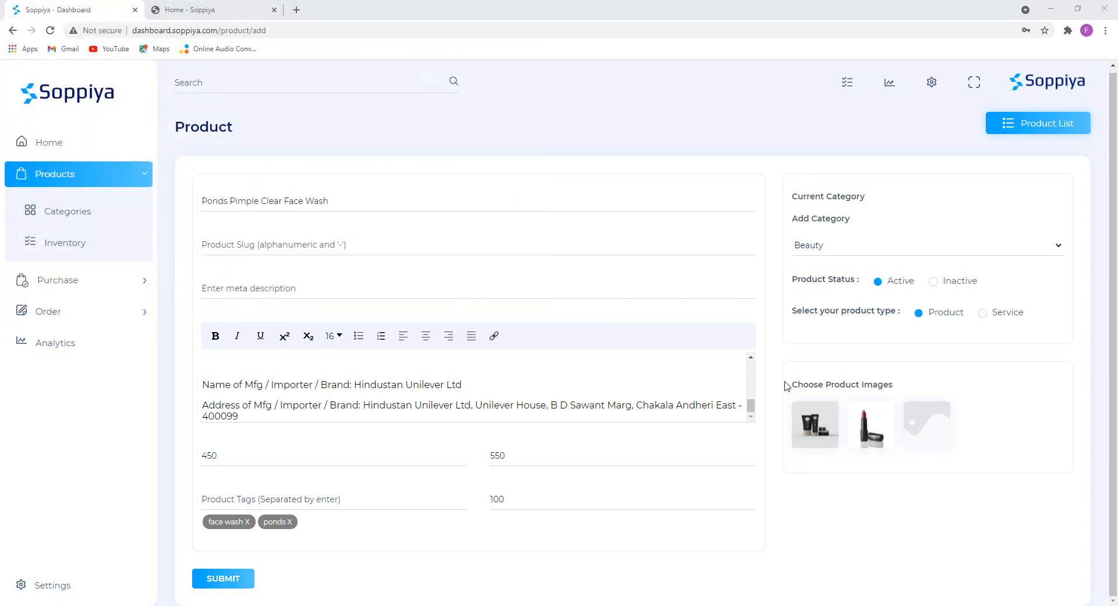
double_click(147, 170)
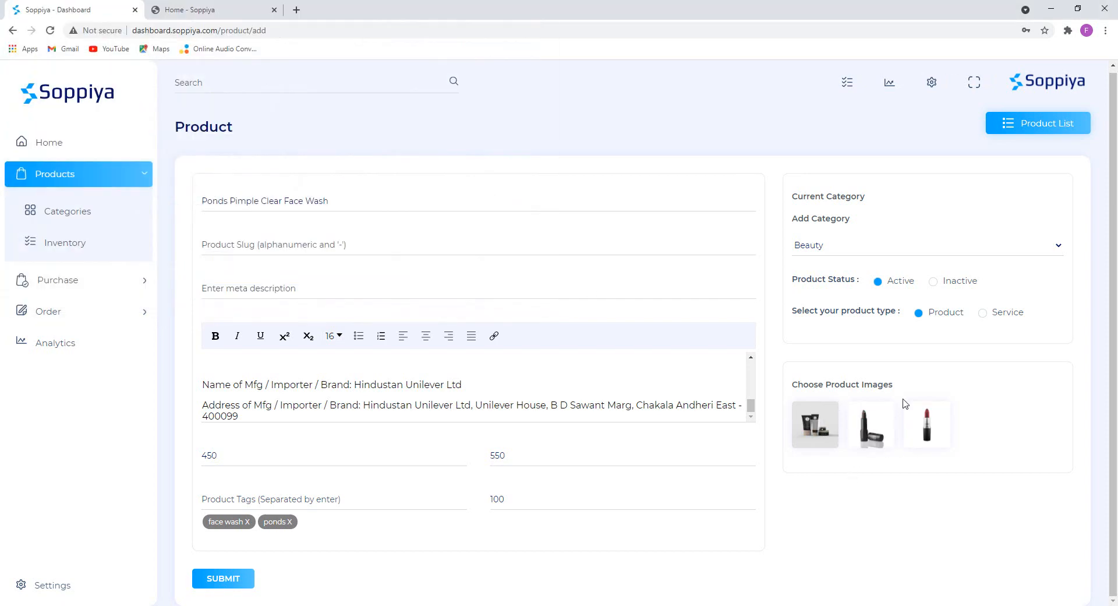
left_click(223, 578)
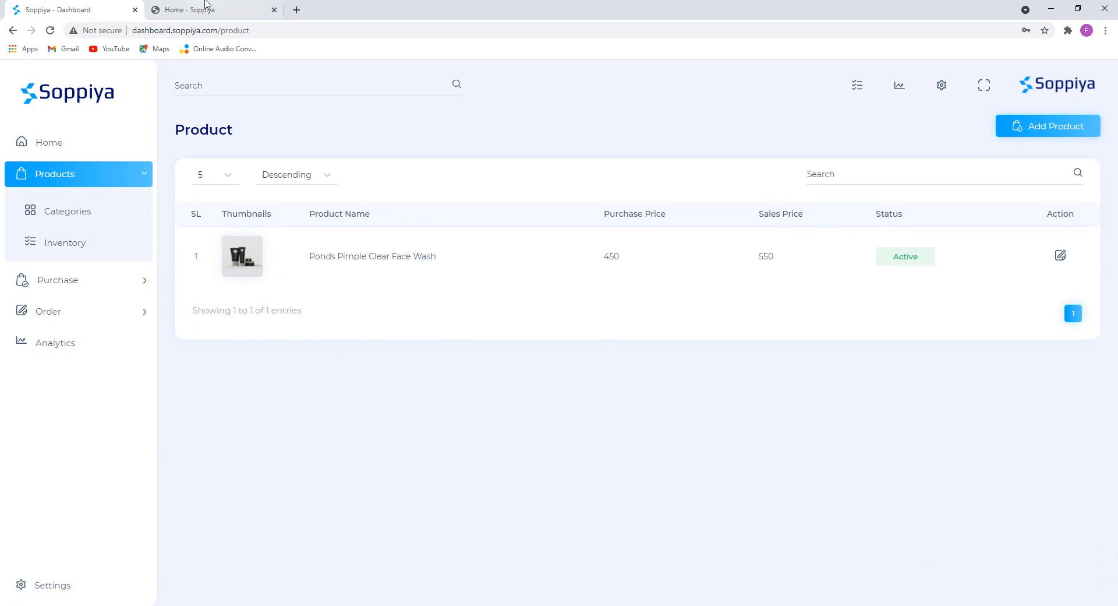
left_click(192, 8)
left_click(51, 30)
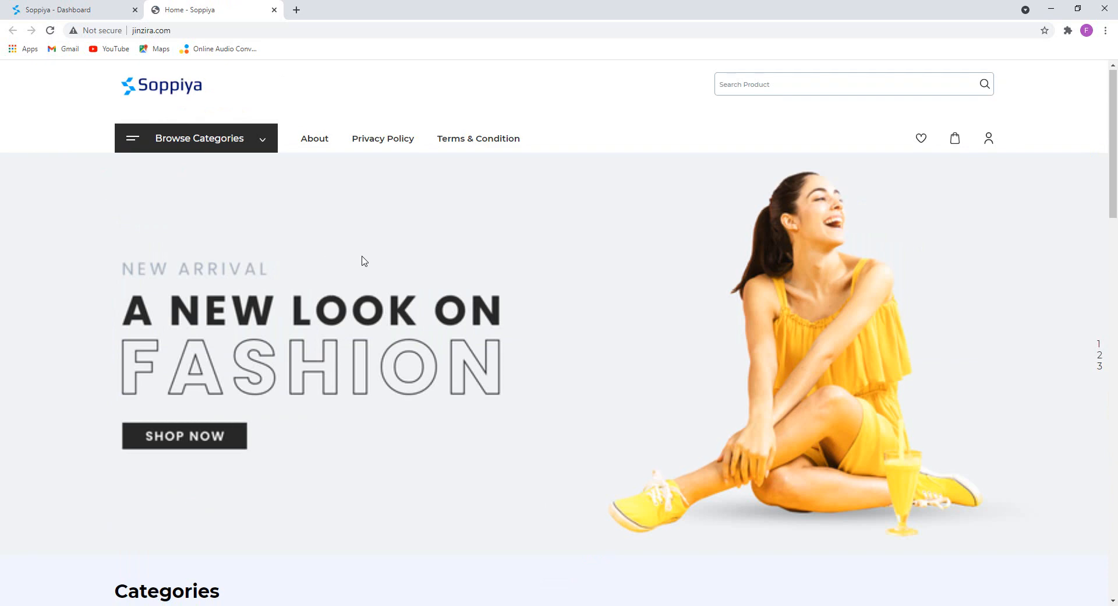
scroll(362, 260, "down", 9)
scroll(308, 228, "up", 1)
scroll(308, 229, "up", 2)
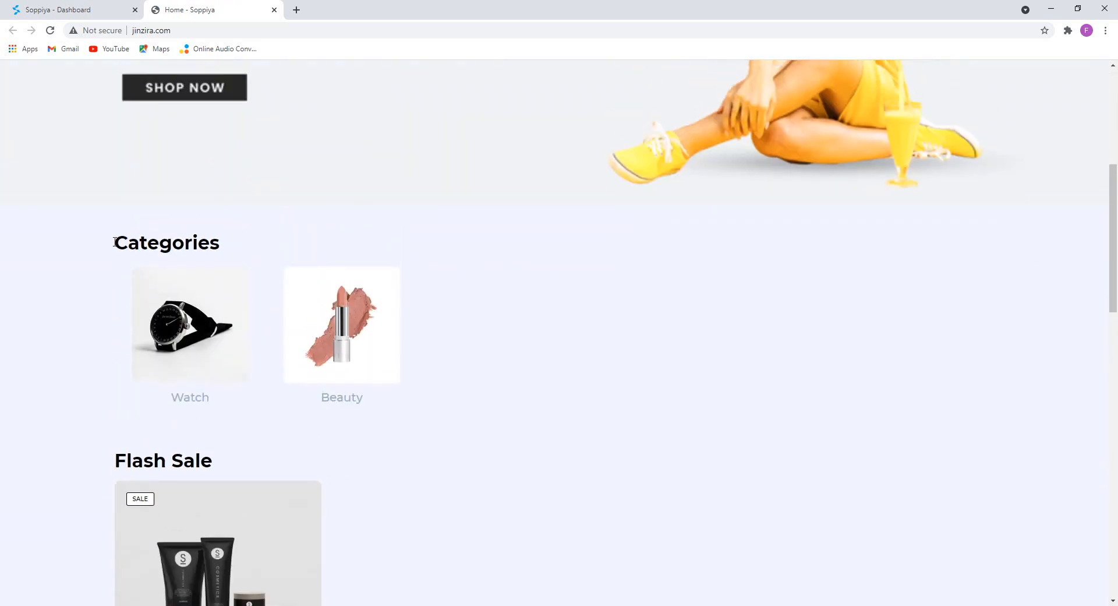
left_click_drag(114, 242, 388, 243)
left_click(455, 261)
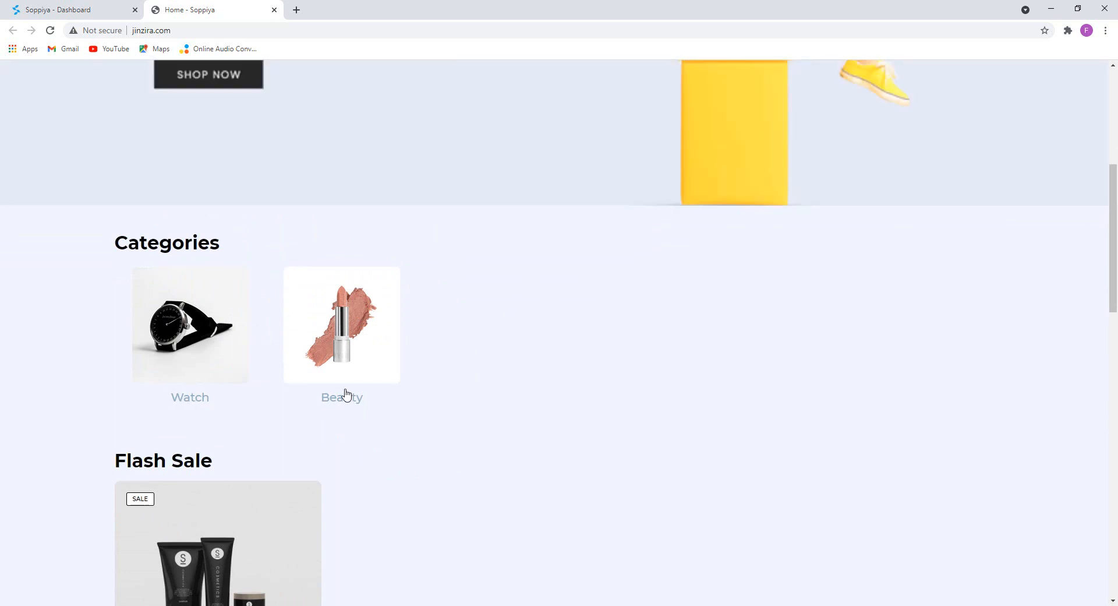
scroll(344, 392, "down", 6)
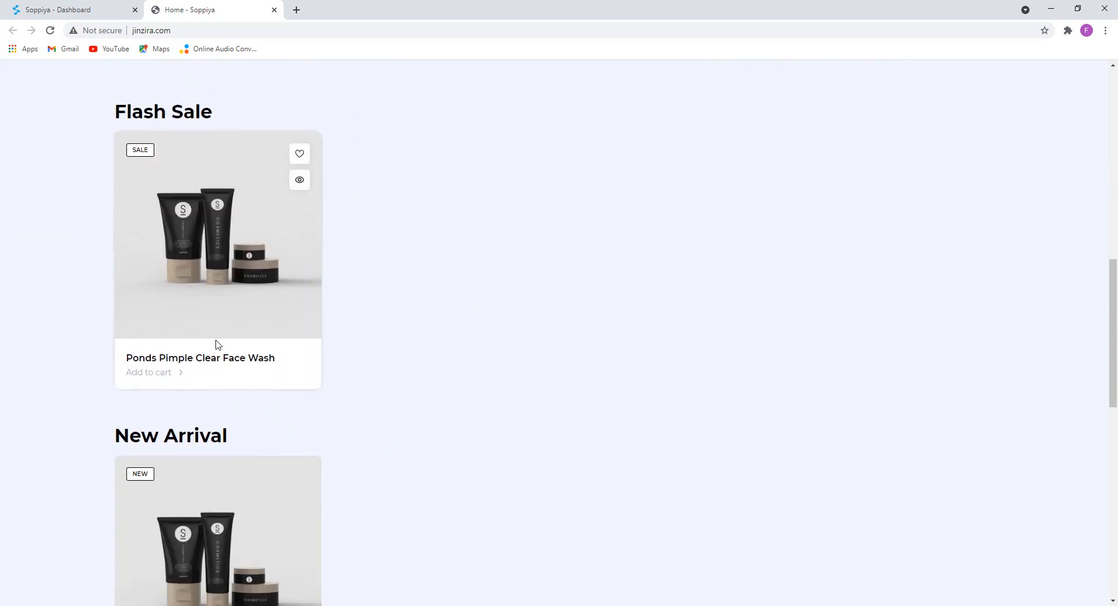
scroll(215, 345, "up", 1)
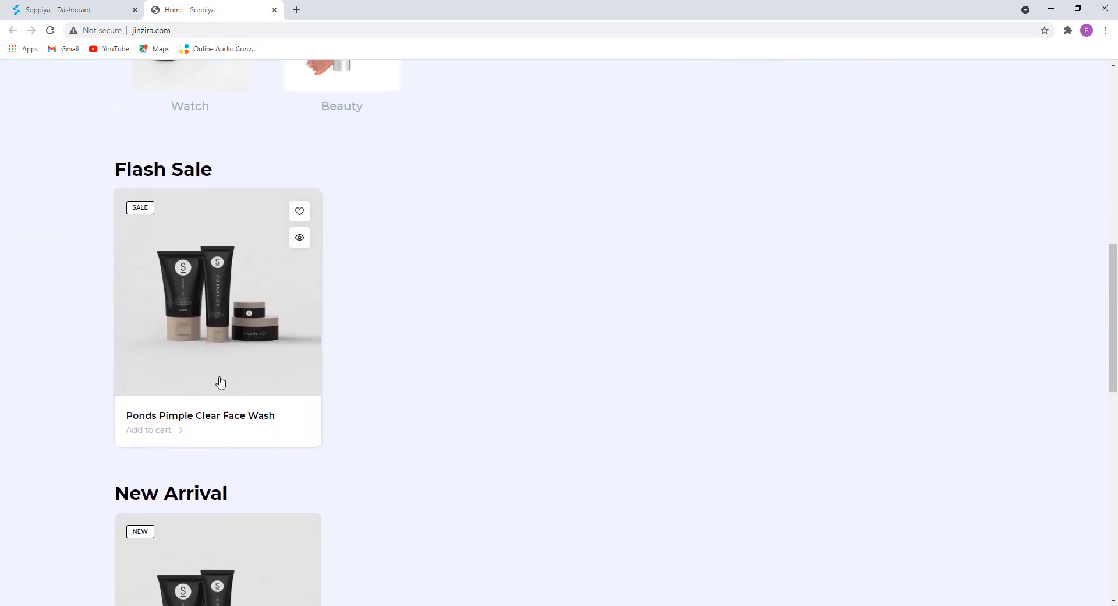
scroll(250, 333, "down", 1)
scroll(471, 377, "down", 8)
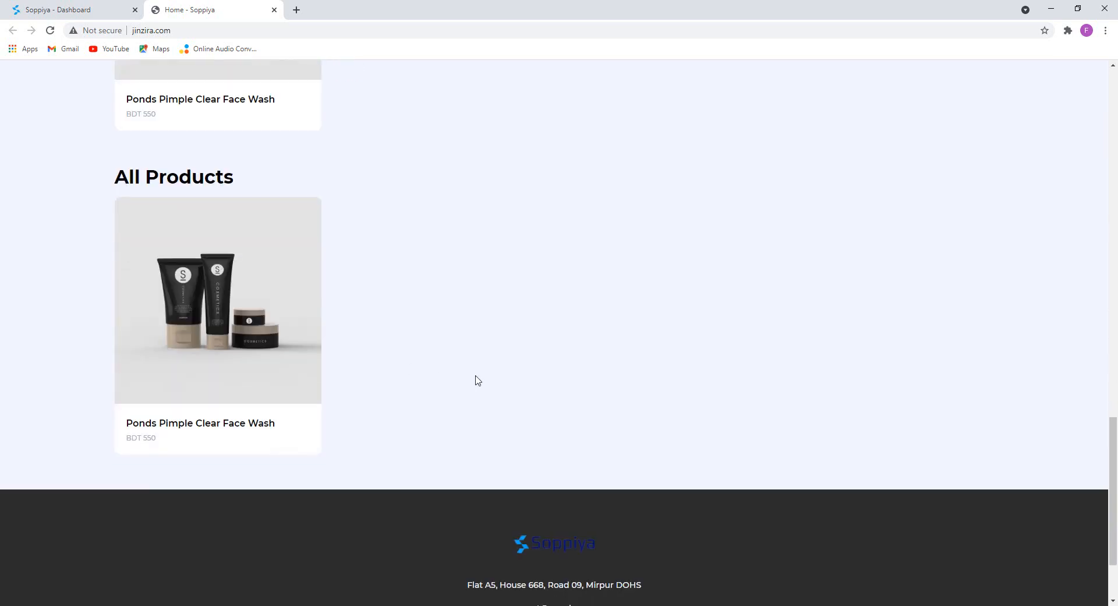
scroll(473, 378, "up", 11)
scroll(469, 372, "down", 3)
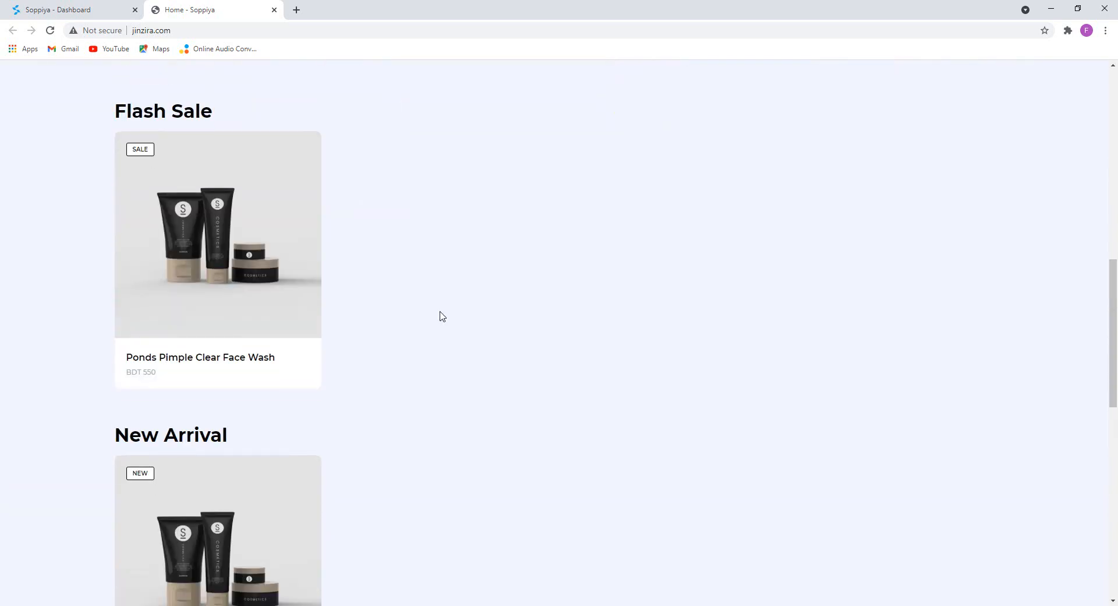
left_click(82, 9)
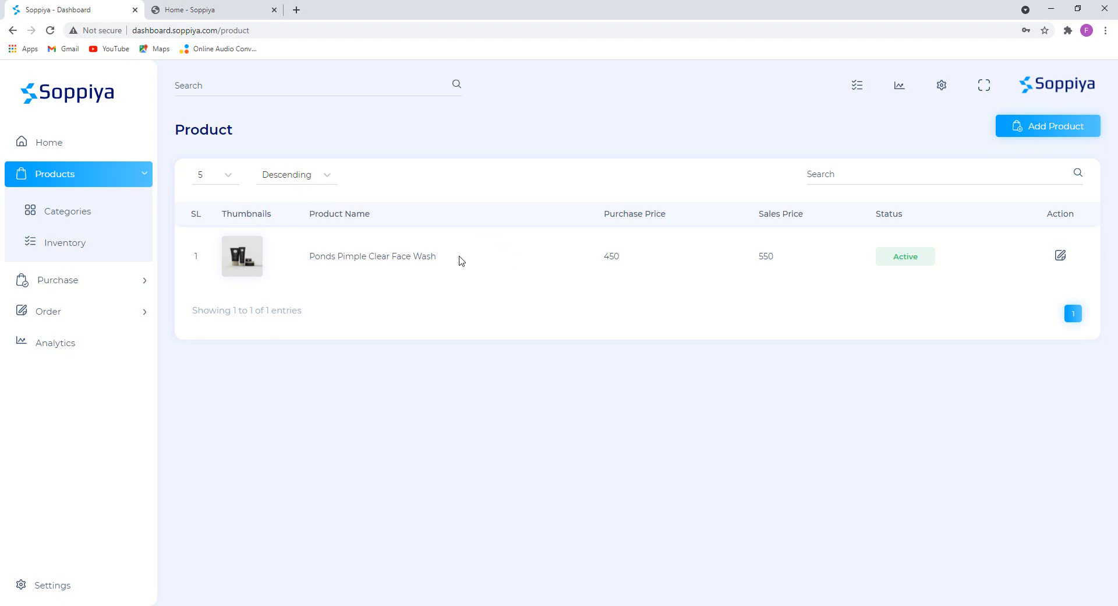
left_click_drag(460, 260, 306, 256)
left_click(434, 376)
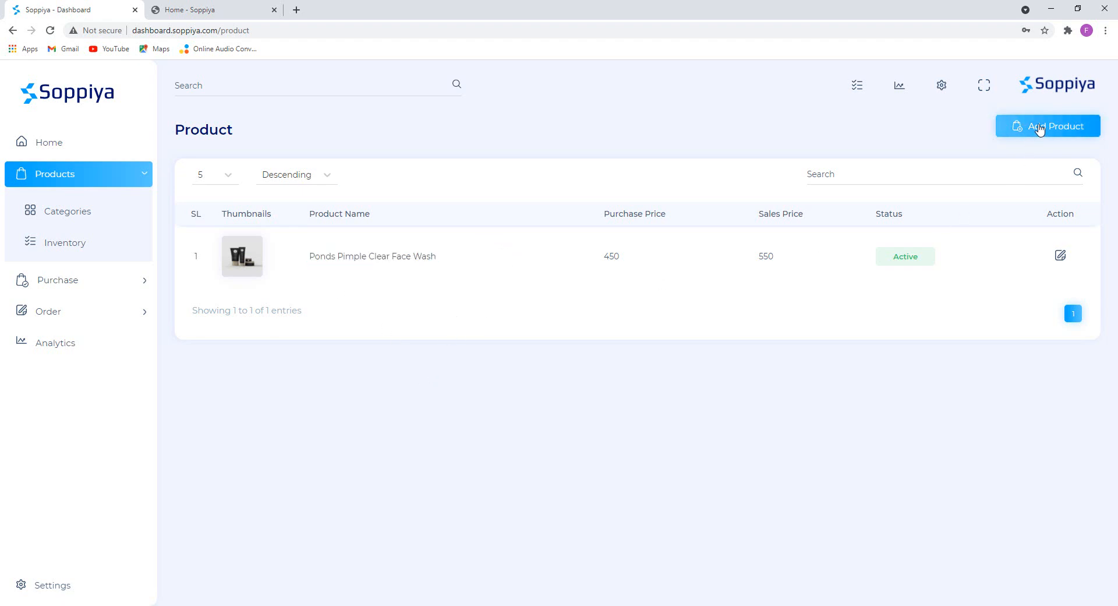
Start a new product, close Description.txt, and open Men.txt from the Product Image Watch folder.
left_click(1040, 130)
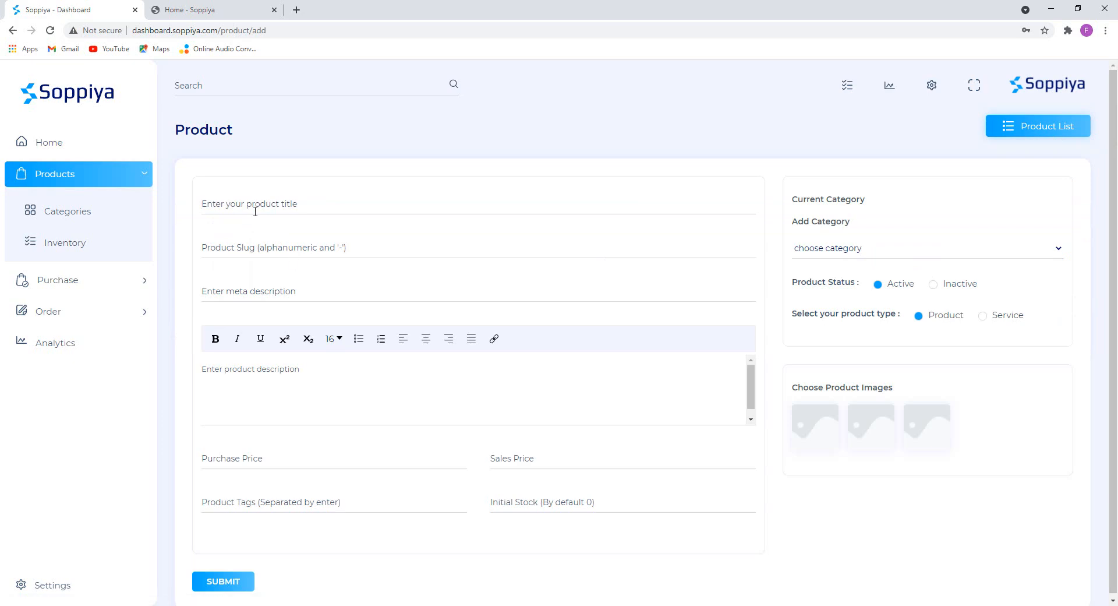
left_click(429, 570)
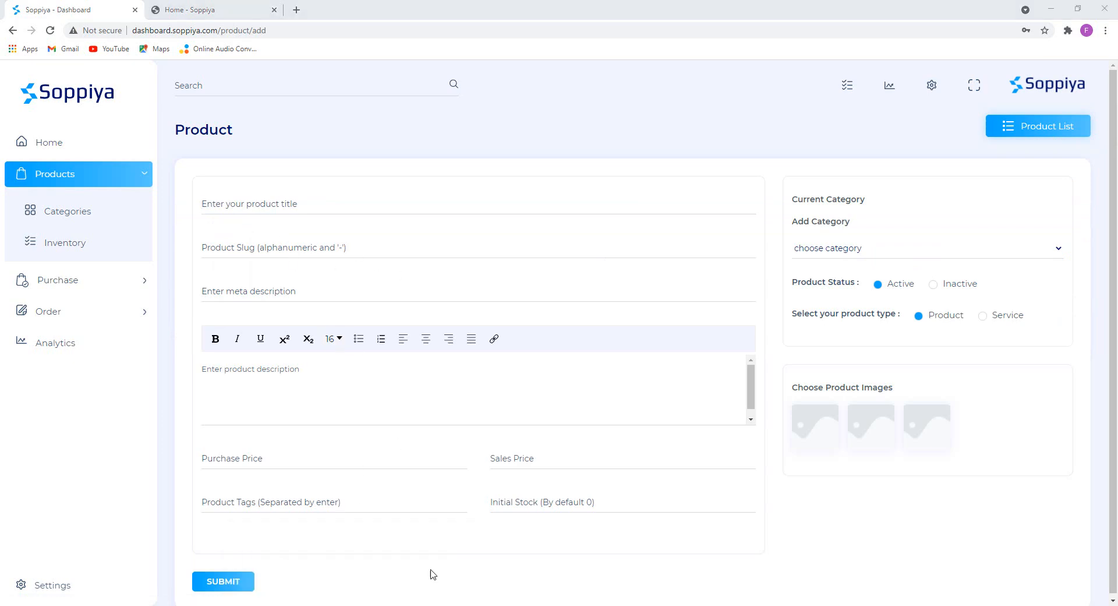
left_click(786, 102)
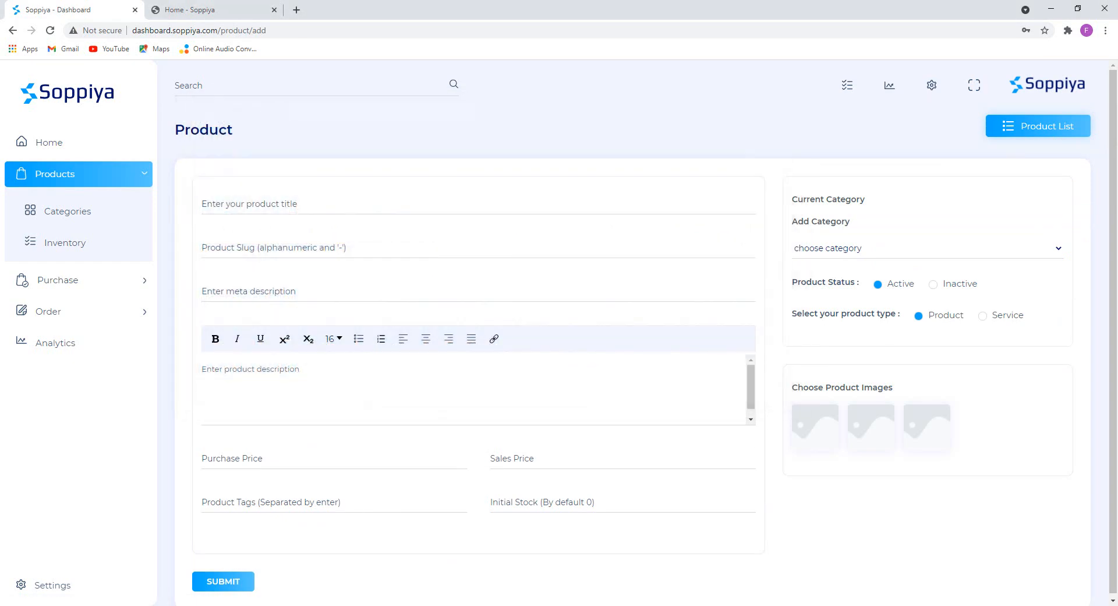
key("alt+Tab")
left_click(53, 93)
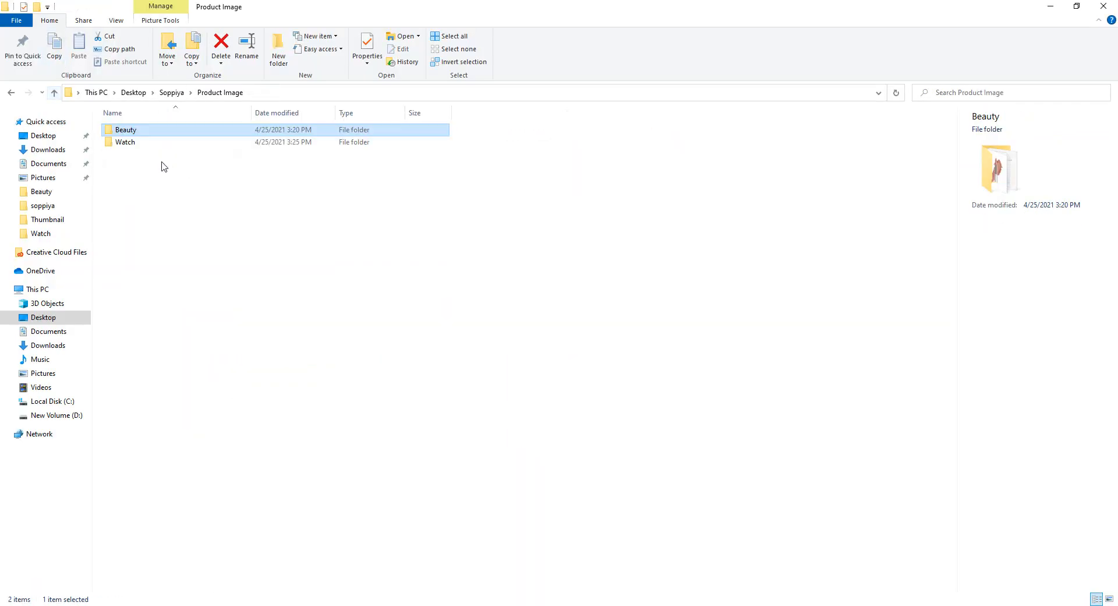
double_click(132, 145)
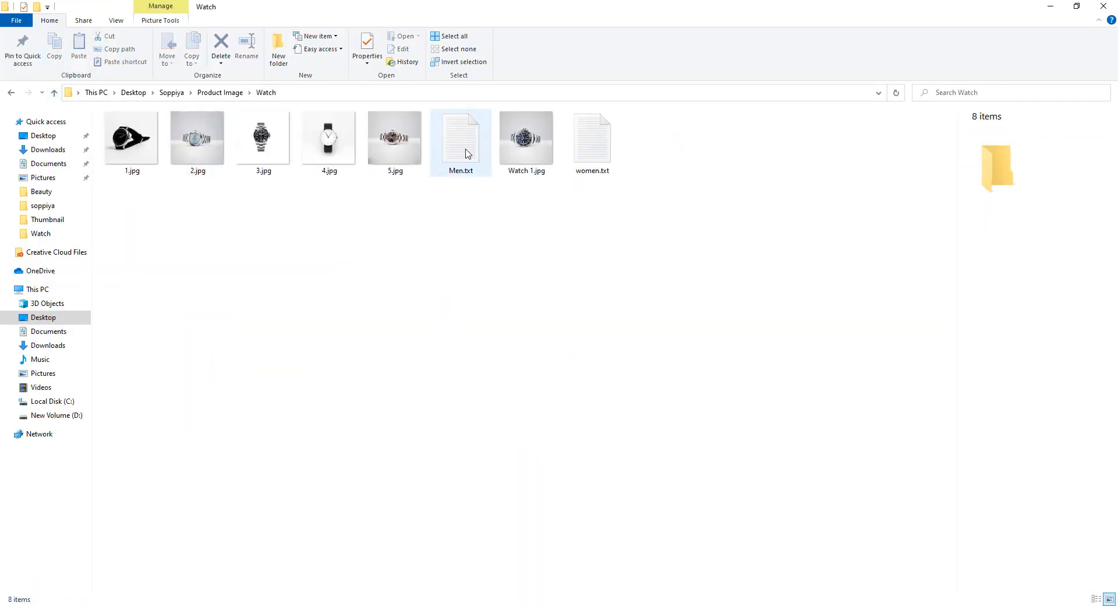
double_click(462, 152)
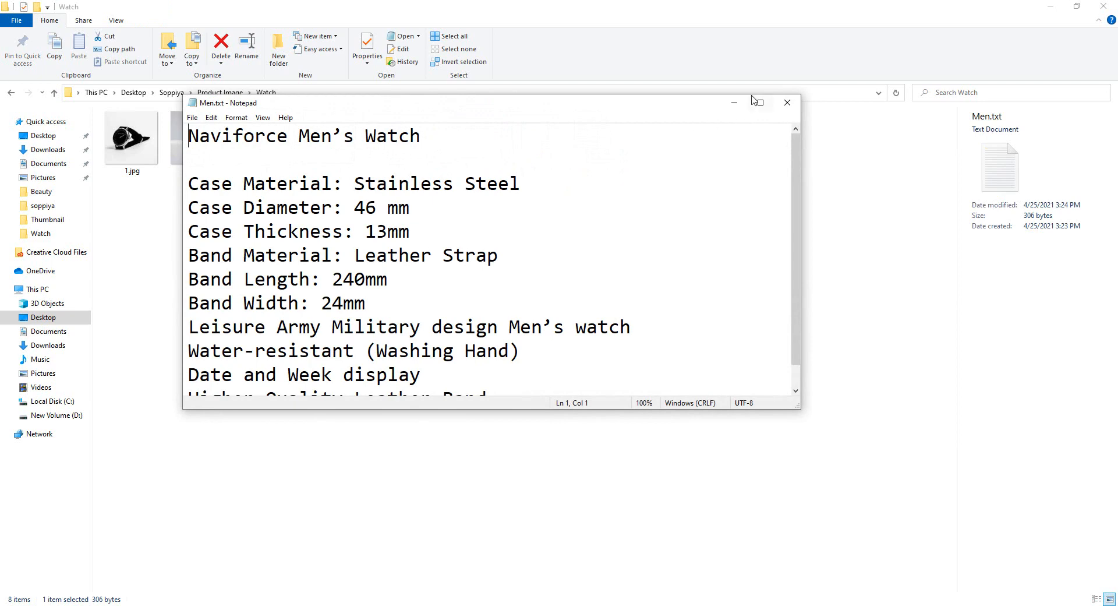
left_click_drag(568, 126, 188, 136)
key("ctrl+c")
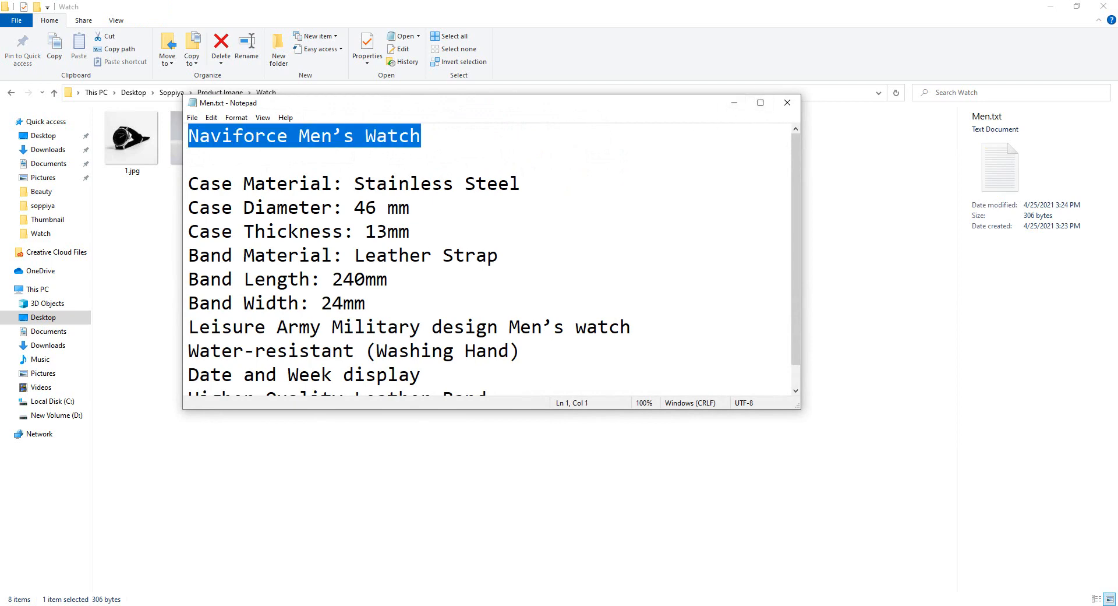
left_click(296, 605)
left_click(285, 201)
key("ctrl+v")
left_click(324, 253)
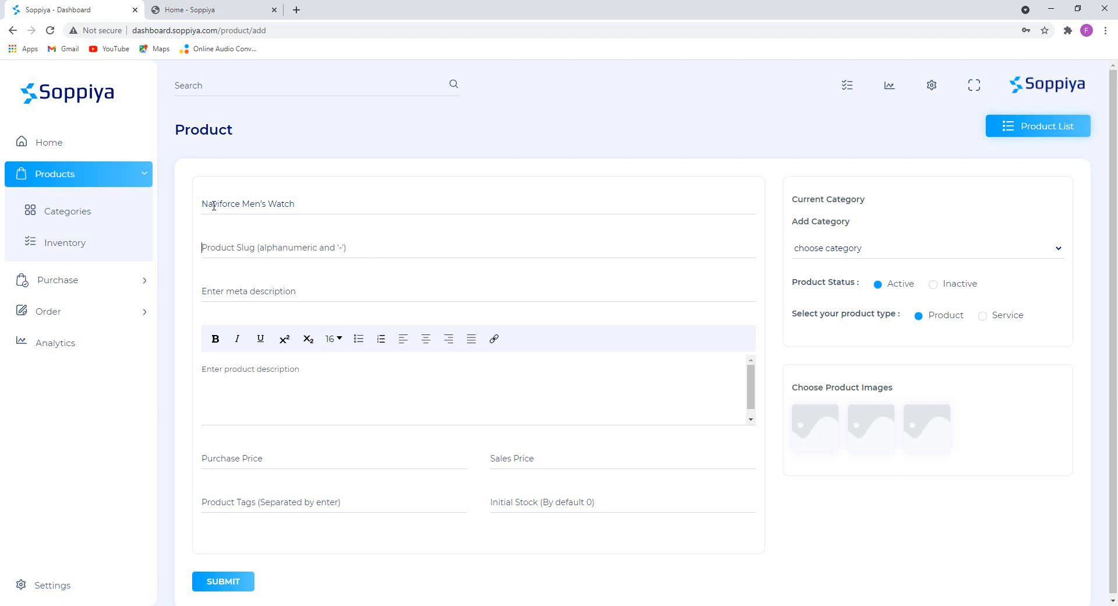
Copy Naviforce from the product name into the Product Slug field.
left_click_drag(241, 203, 189, 213)
key("ctrl+c")
left_click(214, 242)
key("ctrl+v")
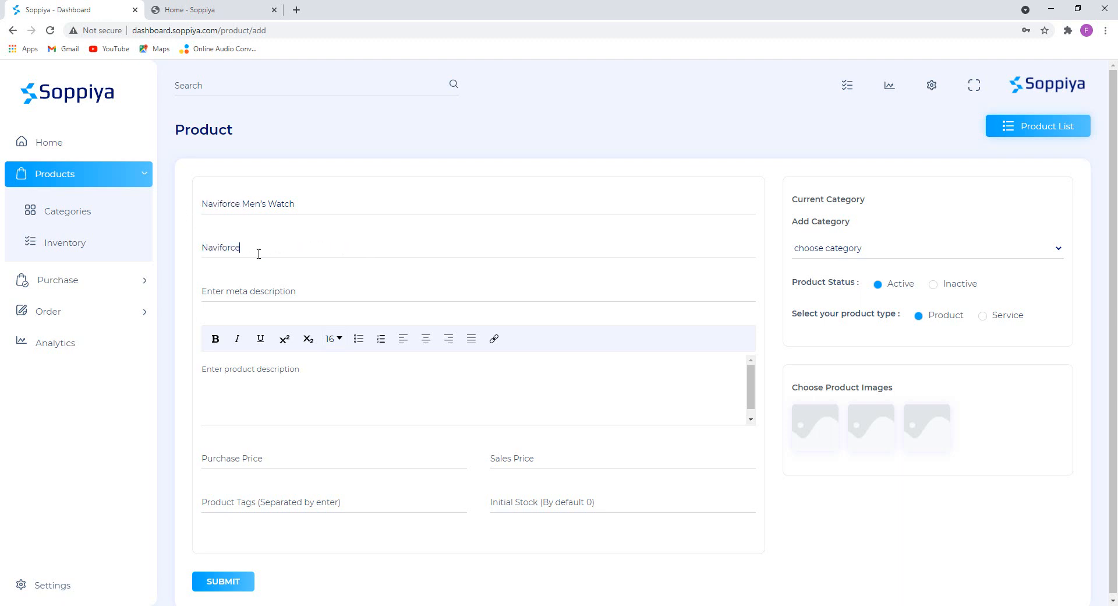
left_click(186, 245)
Compare with the storefront URL of the Ponds Pimple Clear Face Wash product page.
left_click(210, 10)
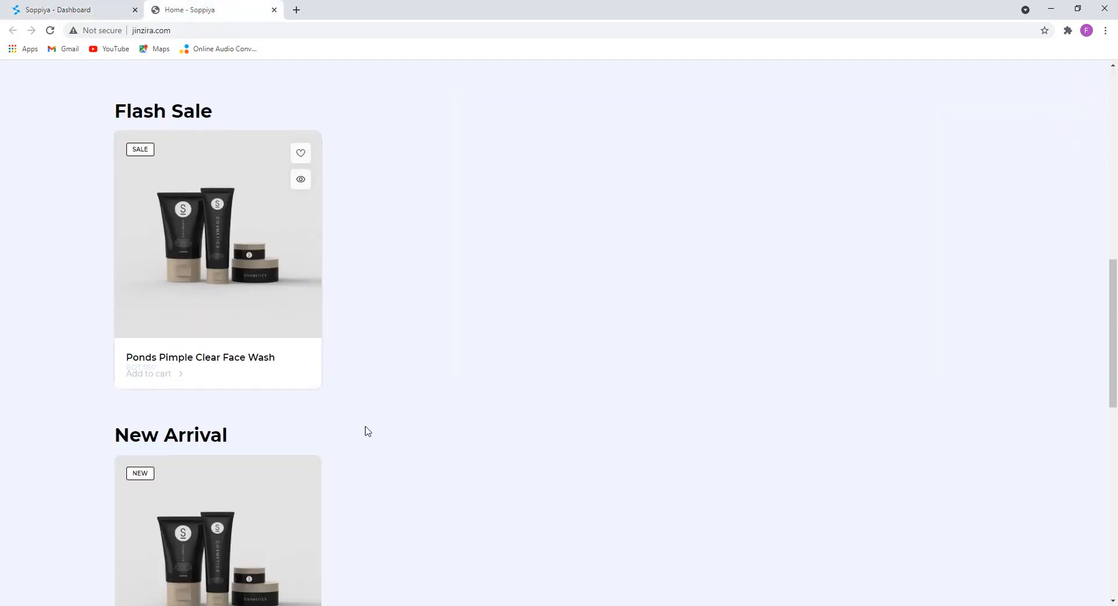
left_click(227, 244)
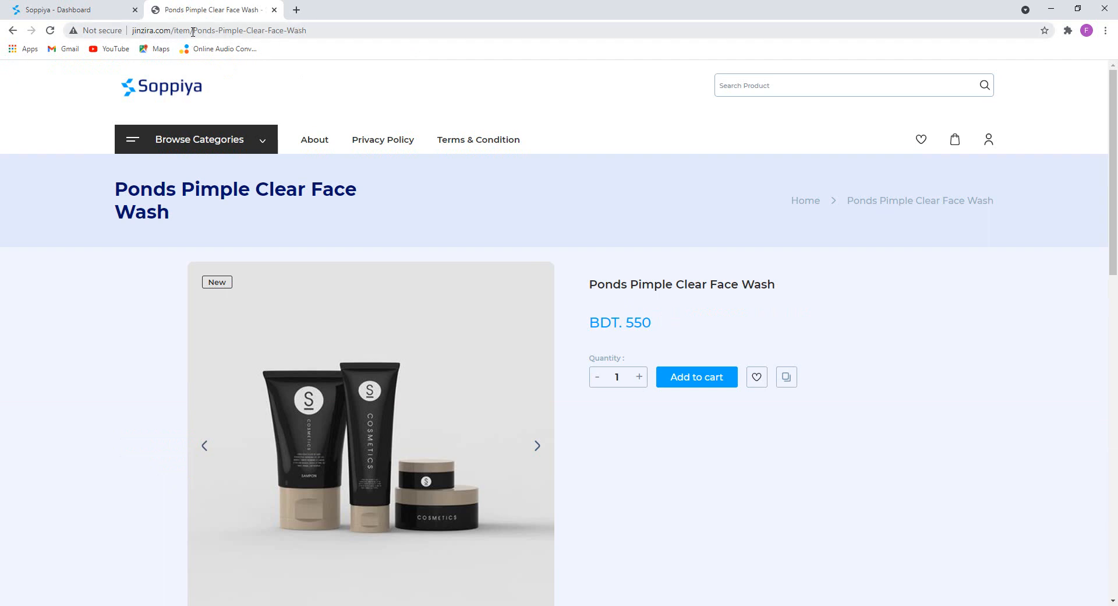
left_click(174, 27)
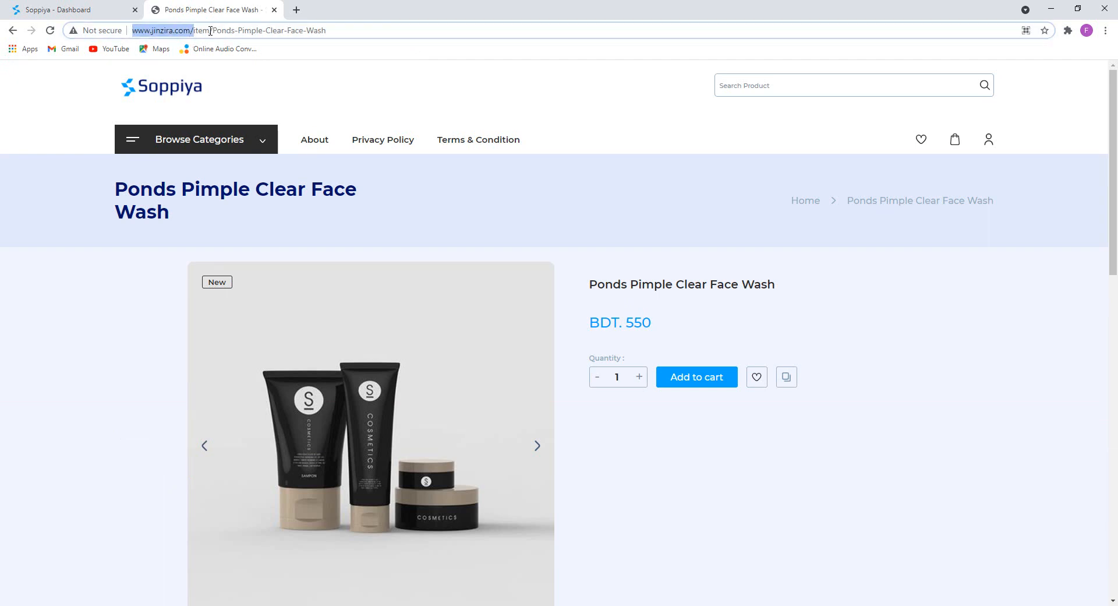
left_click_drag(190, 30, 337, 31)
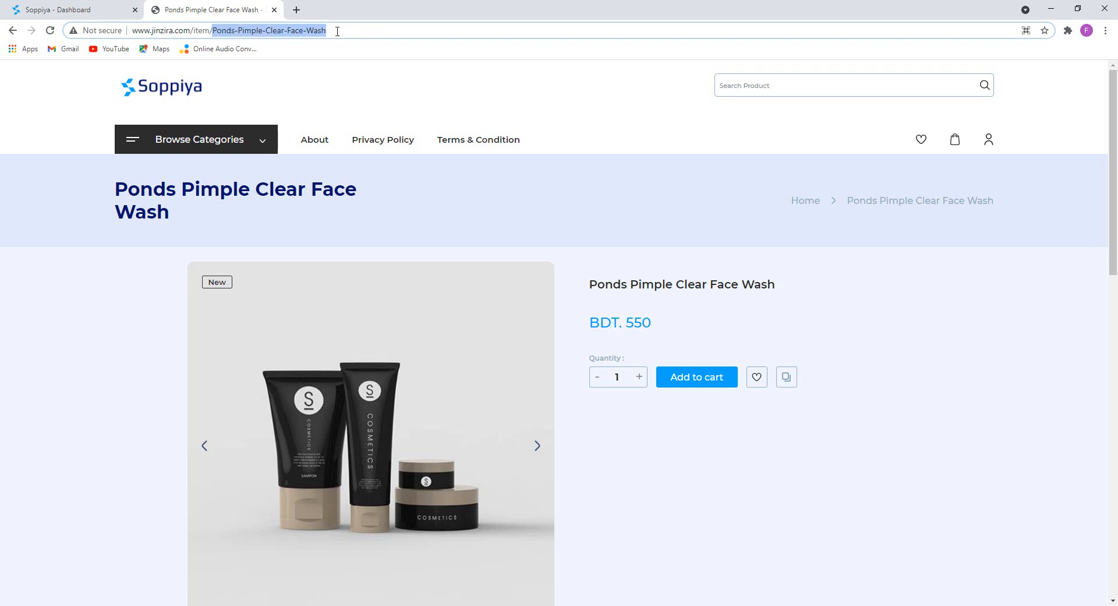
left_click(84, 11)
left_click(231, 5)
left_click_drag(344, 192, 233, 192)
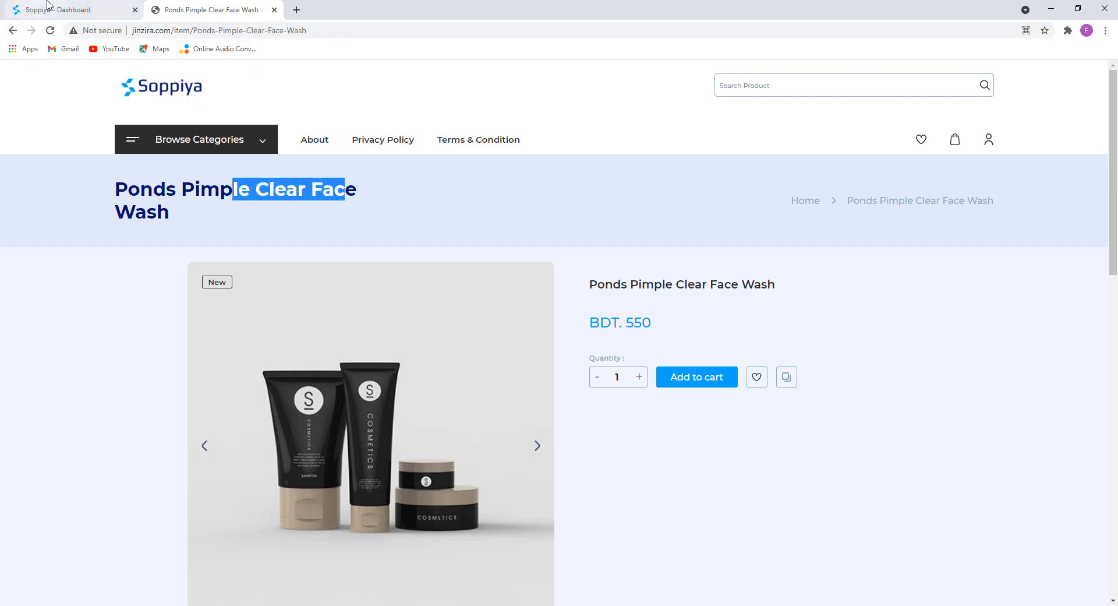
left_click(36, 9)
left_click(227, 10)
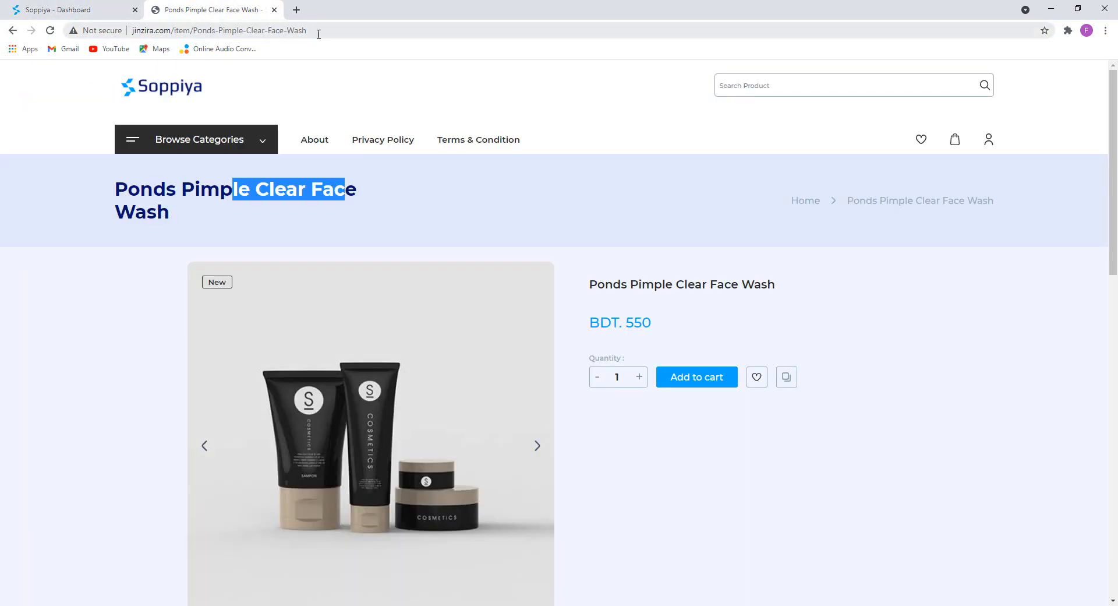
left_click_drag(314, 30, 202, 40)
left_click(99, 8)
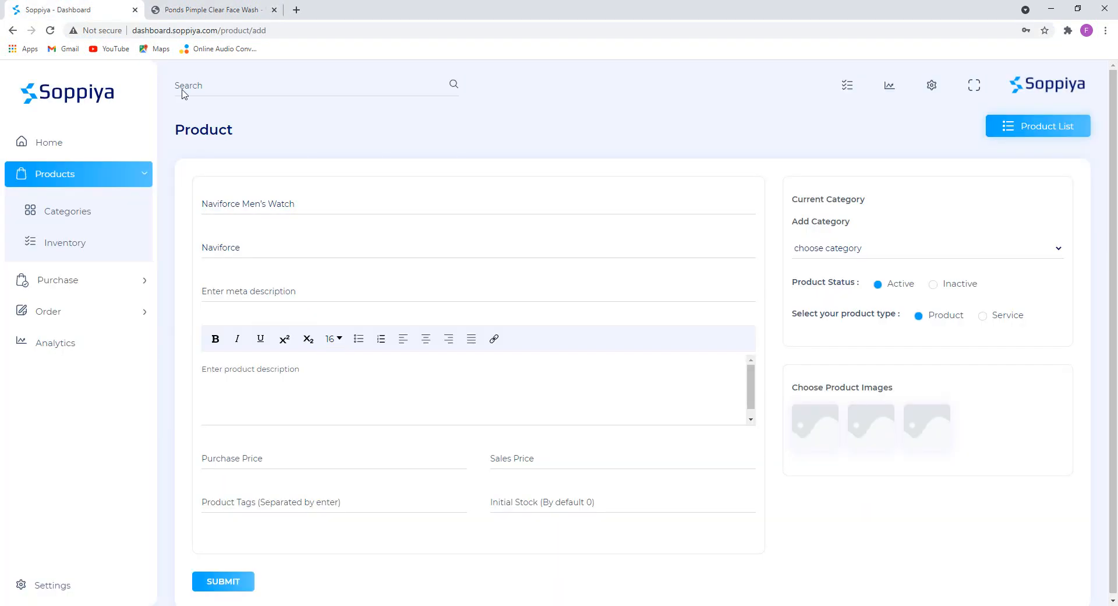
Clear the Naviforce text out of the slug field.
left_click_drag(247, 241, 156, 248)
left_click_drag(242, 249, 194, 257)
key("BackSpace")
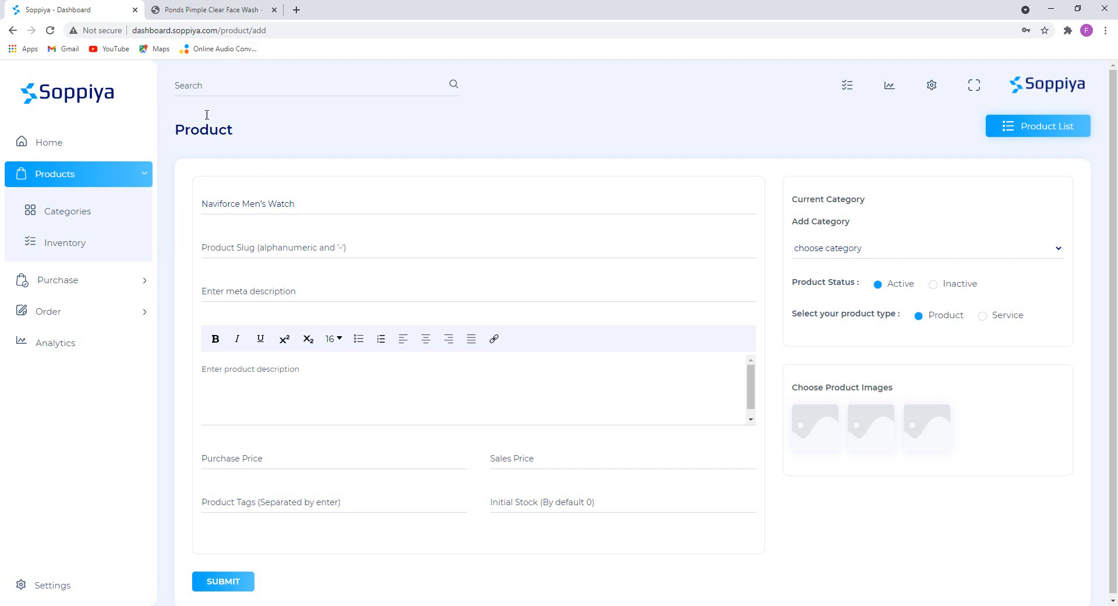
left_click(207, 9)
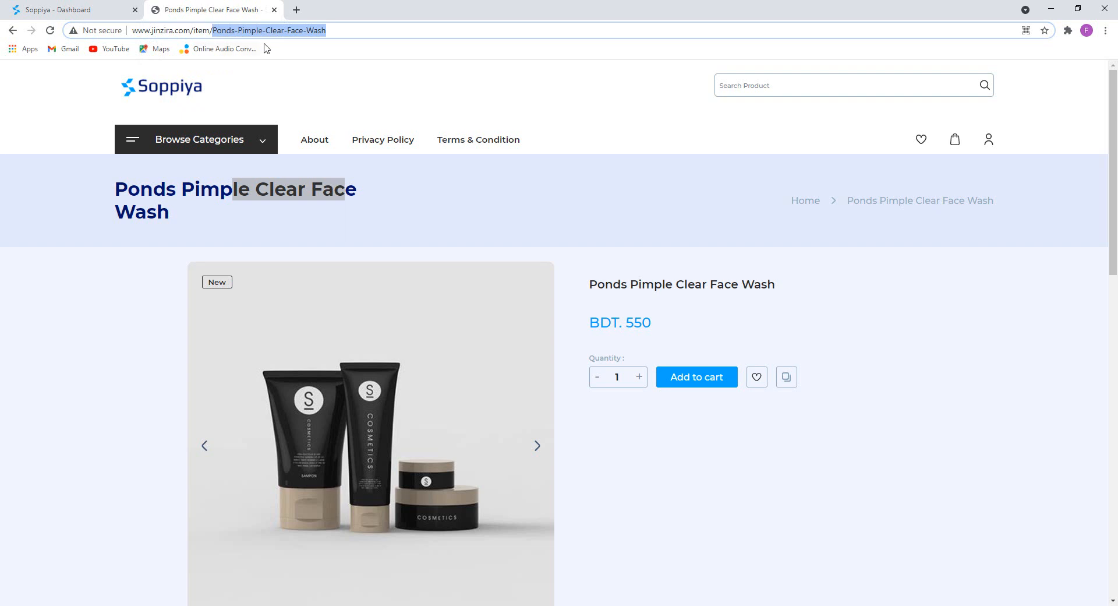
left_click(93, 10)
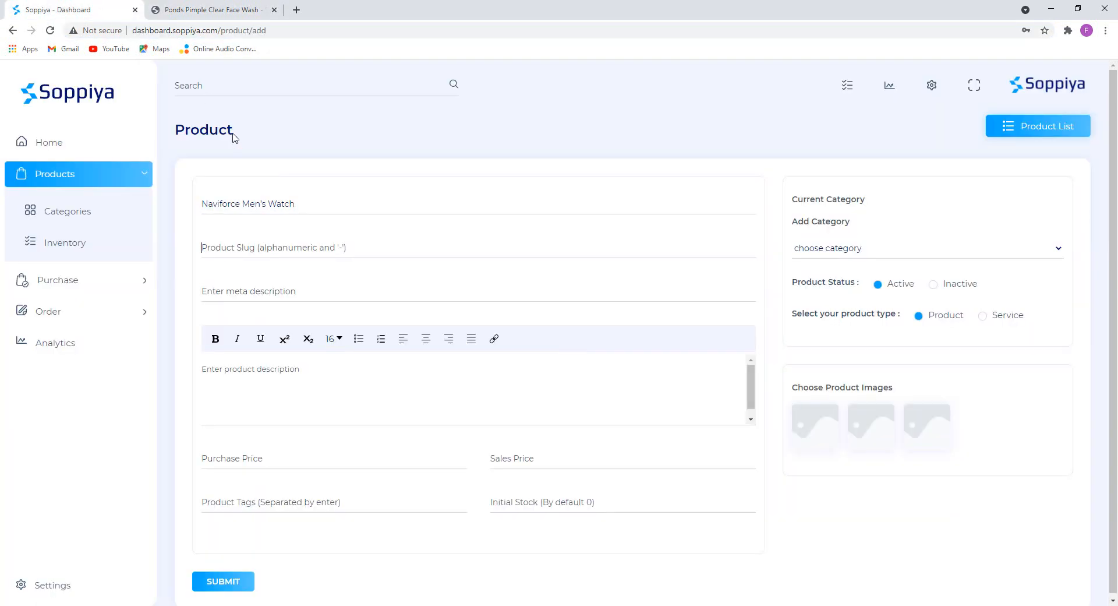
left_click(269, 253)
type("d")
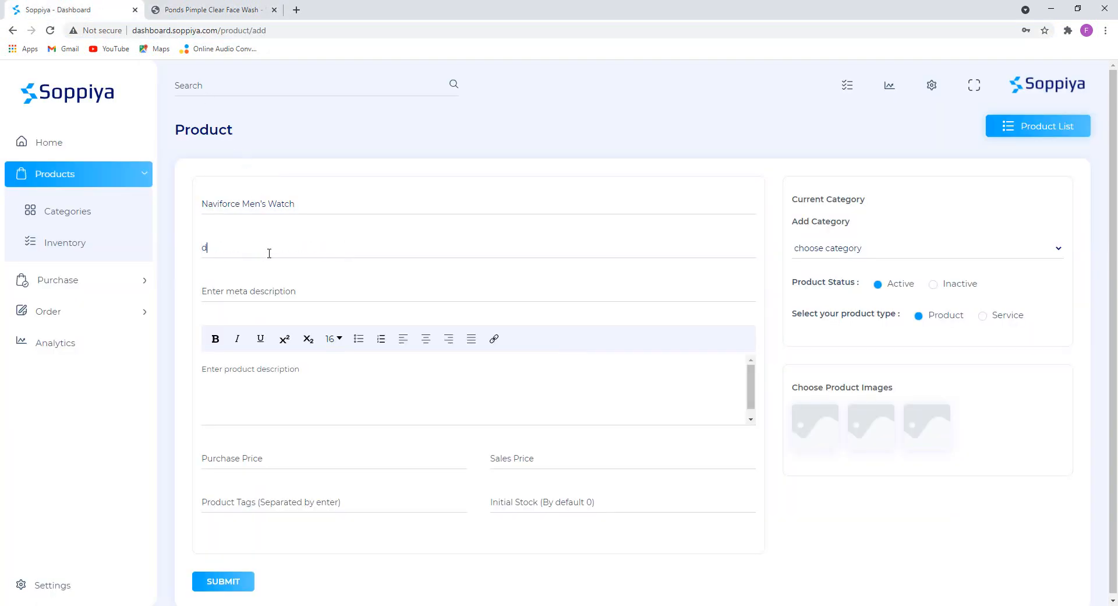
key("BackSpace")
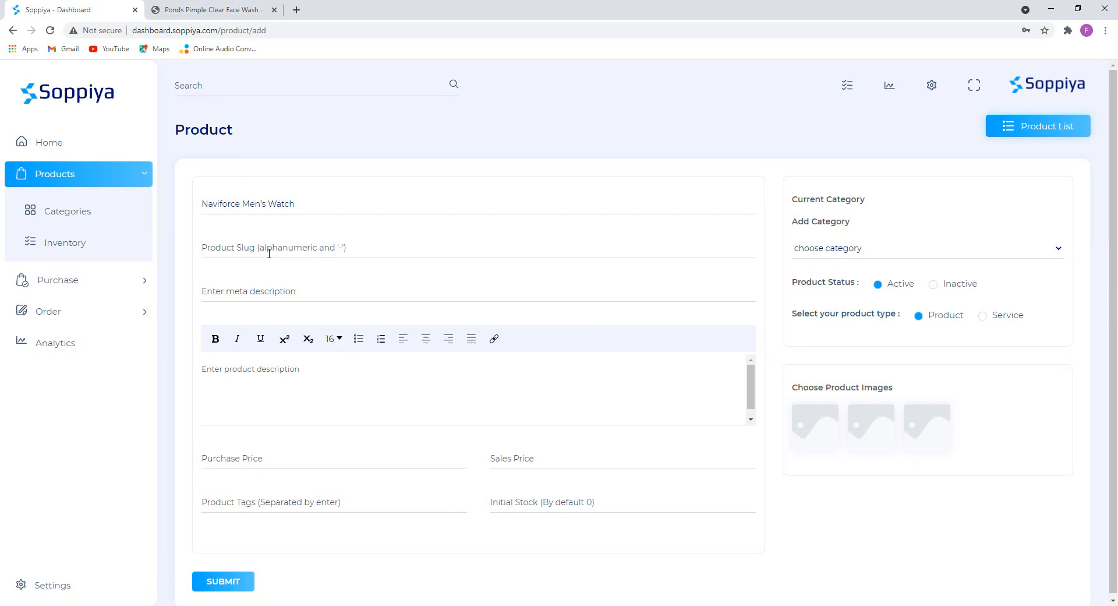
left_click(244, 10)
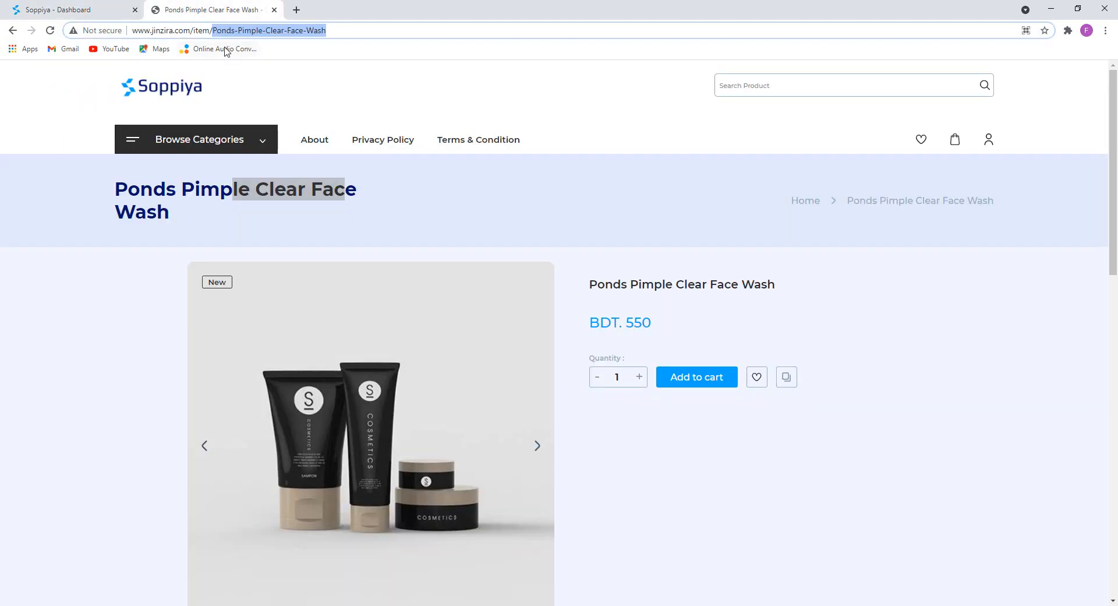
left_click(58, 9)
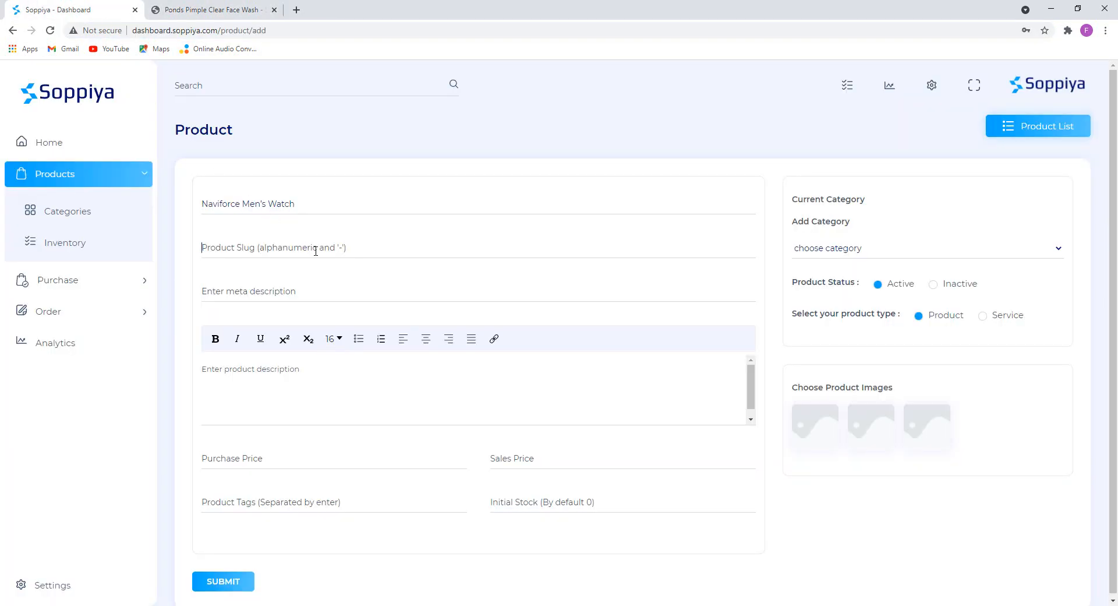
type("d")
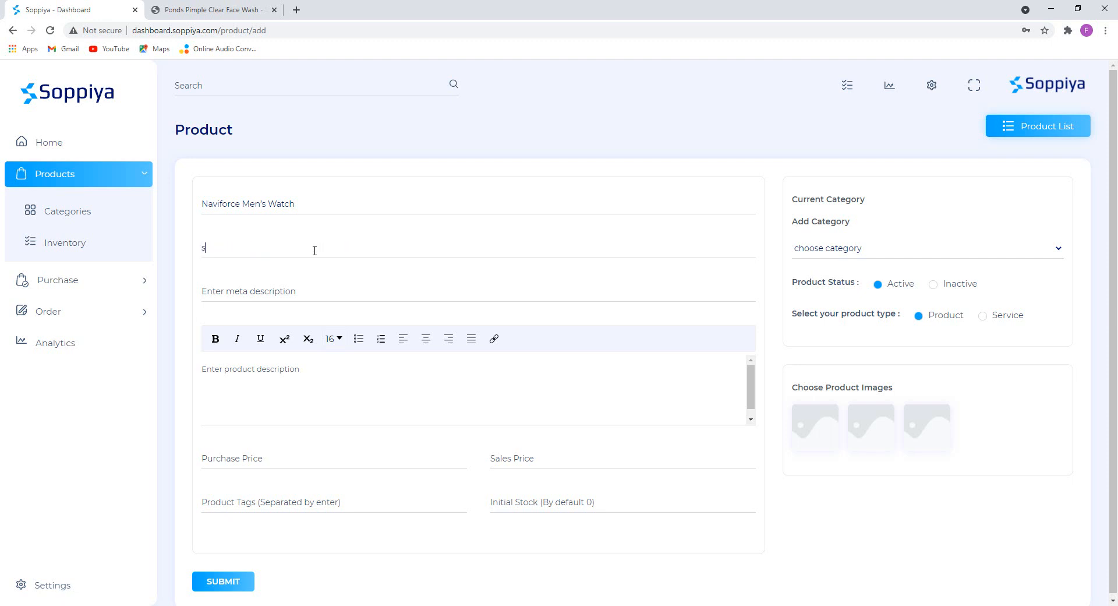
key("BackSpace")
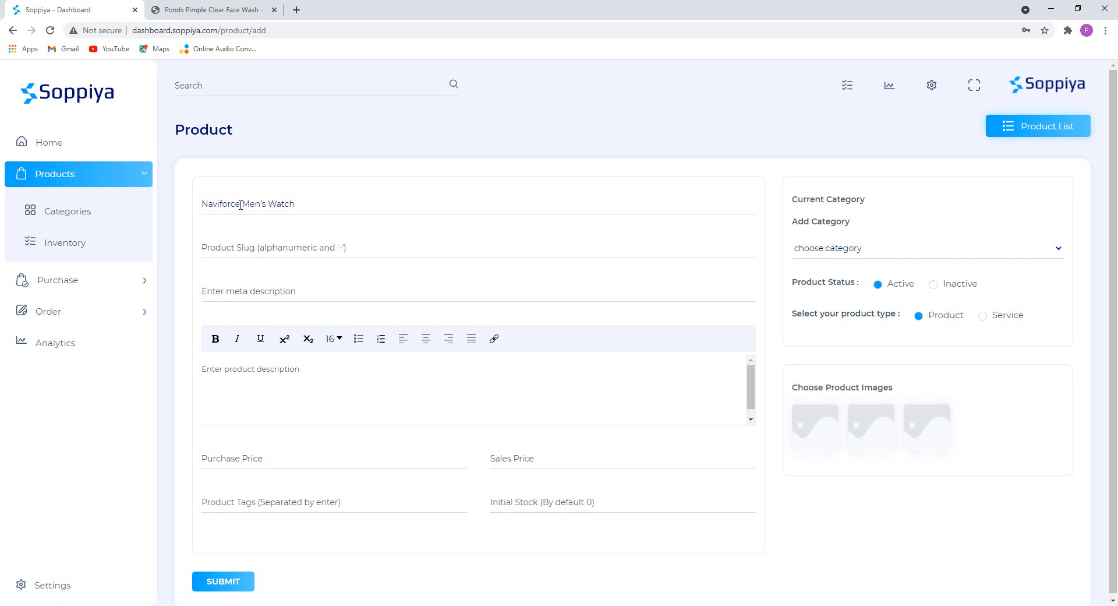
Re-copy Naviforce from the product name and paste it as the slug.
left_click_drag(240, 204, 168, 210)
key("ctrl+c")
left_click(212, 254)
key("ctrl+v")
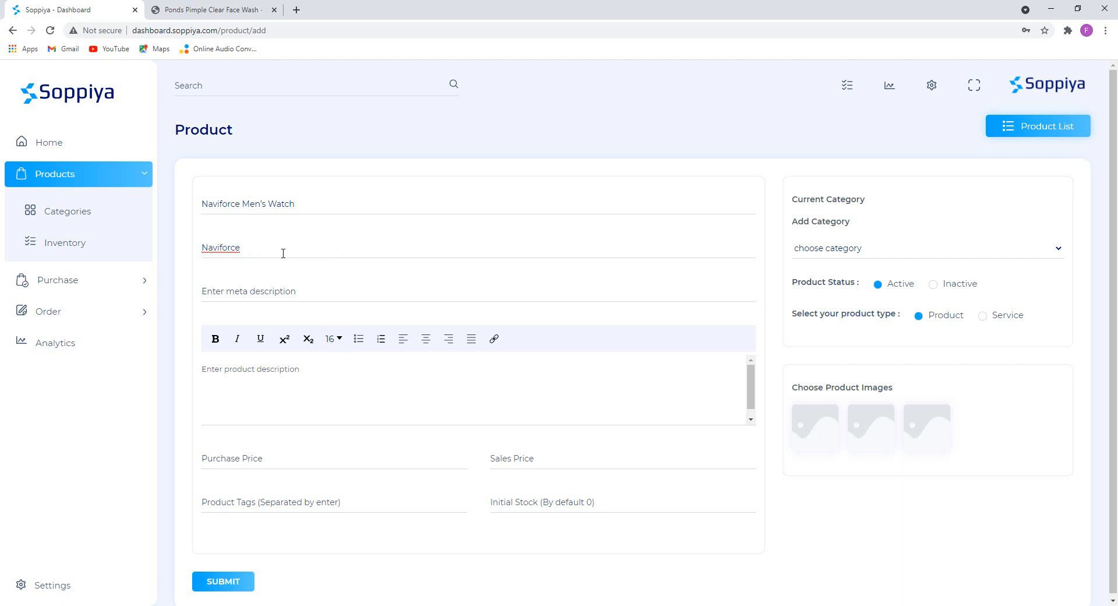
Paste the Men.txt specs, Case Material: Stainless Steel through Higher Quality Leather Band, into the description.
left_click(176, 243)
scroll(278, 265, "down", 1)
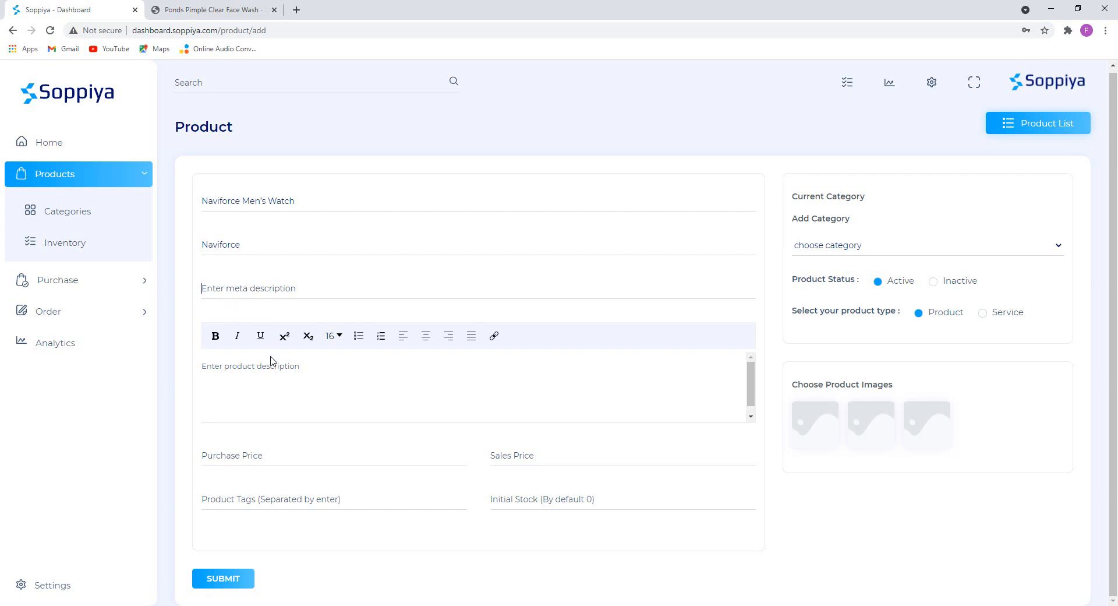
mouse_move(366, 604)
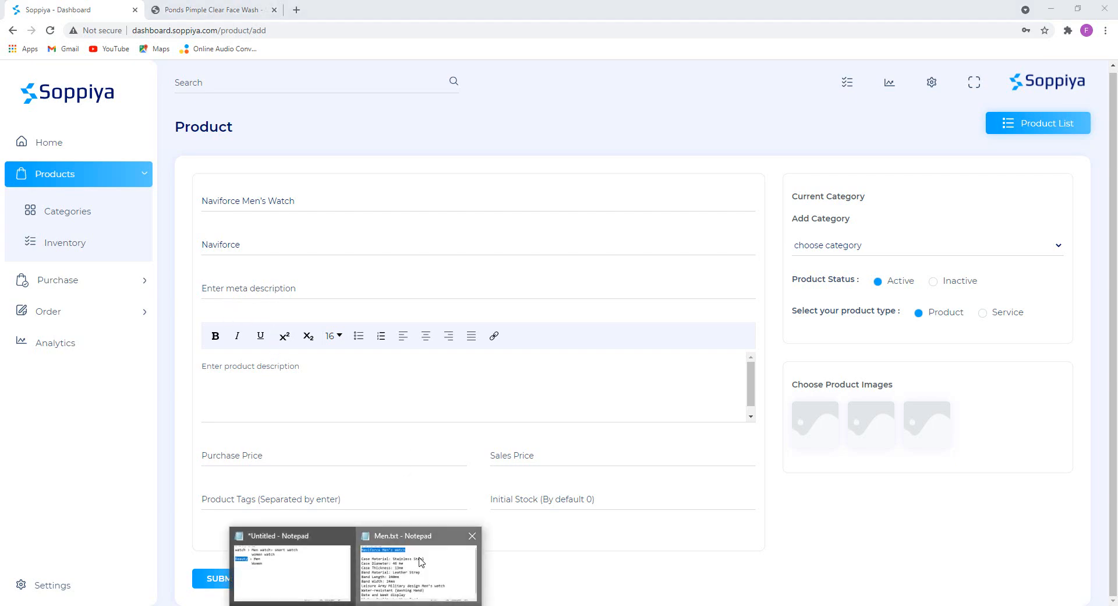
left_click(416, 560)
left_click_drag(187, 184, 568, 388)
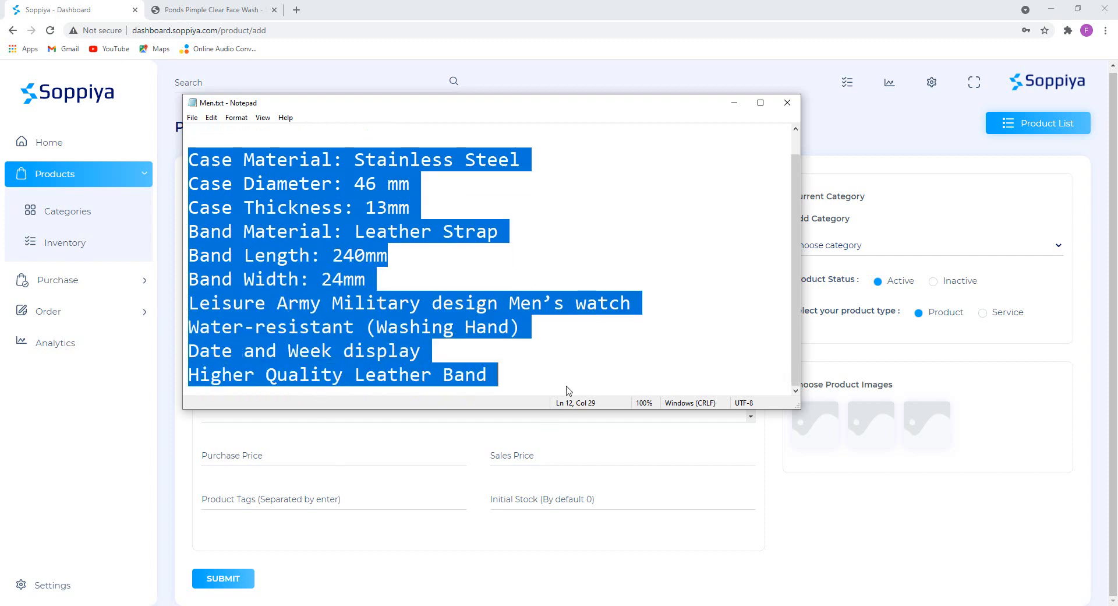
left_click(735, 102)
left_click(272, 393)
key("ctrl+v")
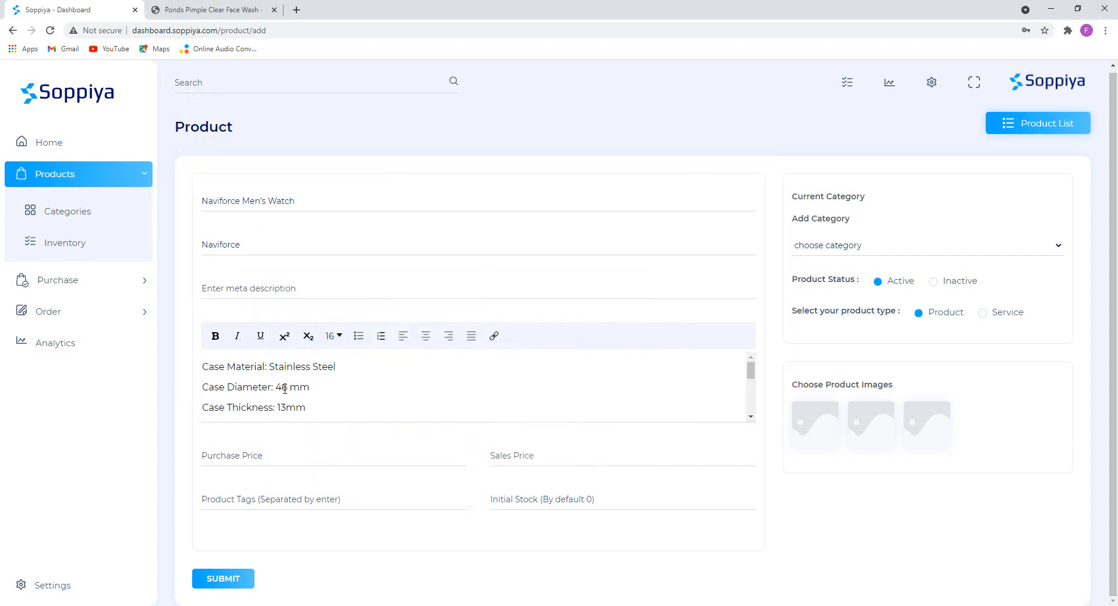
scroll(324, 384, "down", 5)
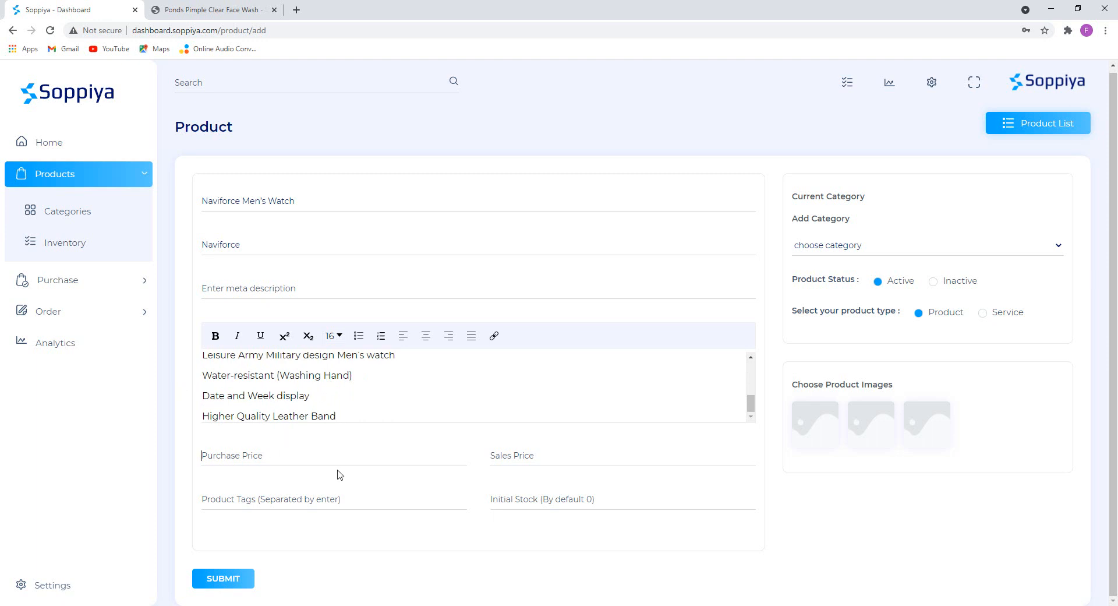
Enter prices 2500 and 2900 and add the tags Naviforce, men watch and watch.
type("2500")
type("2900")
left_click(255, 497)
key("ctrl+v")
key("ctrl+z")
double_click(226, 244)
left_click(239, 495)
key("ctrl+v")
key("Return")
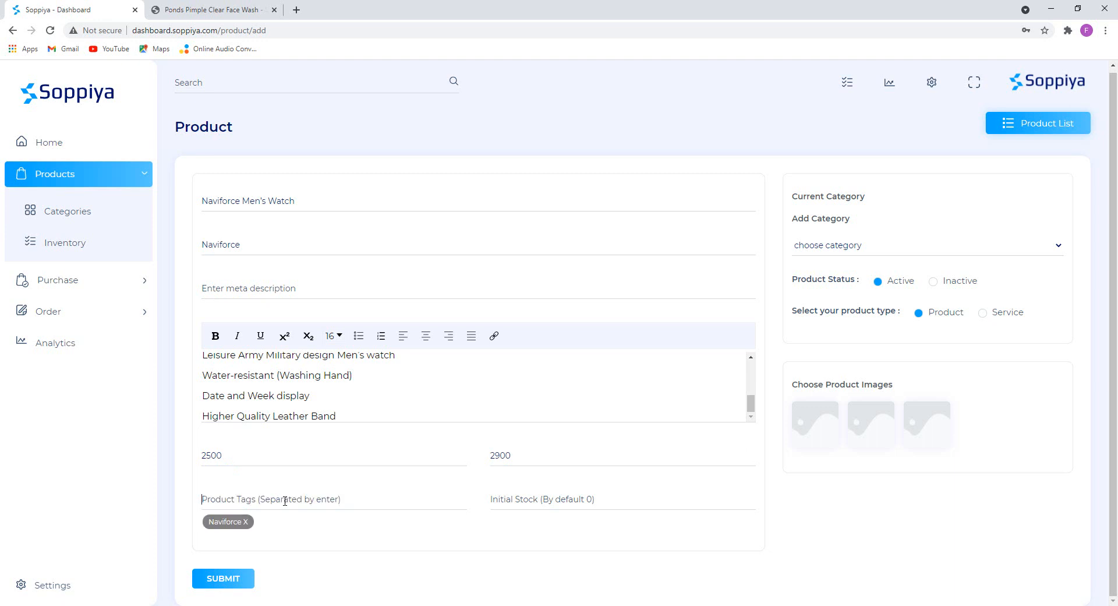
type("men watch")
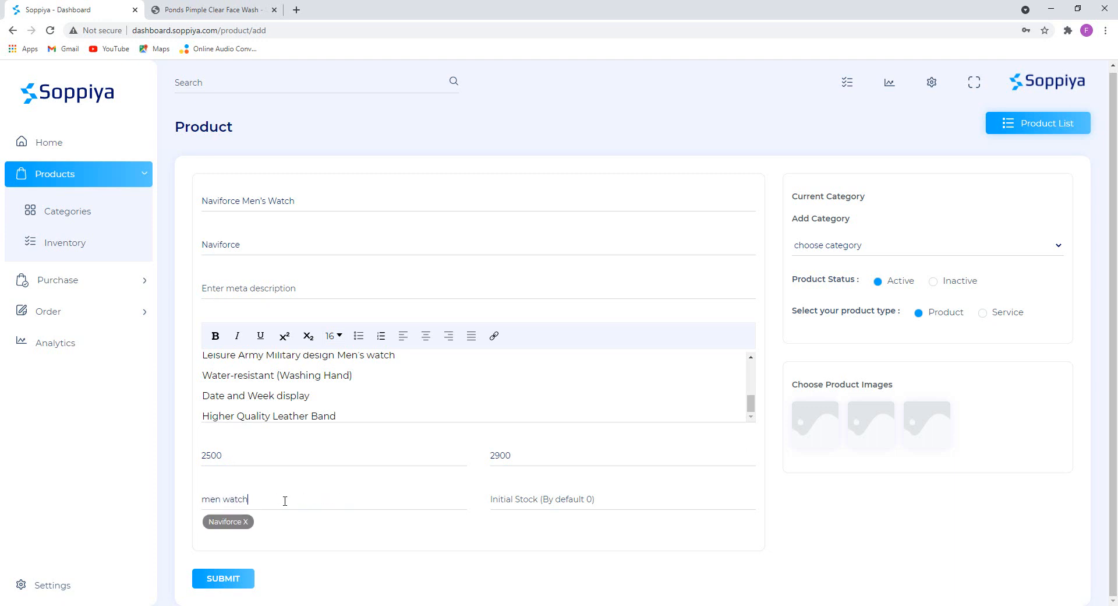
key("Return")
type("wat")
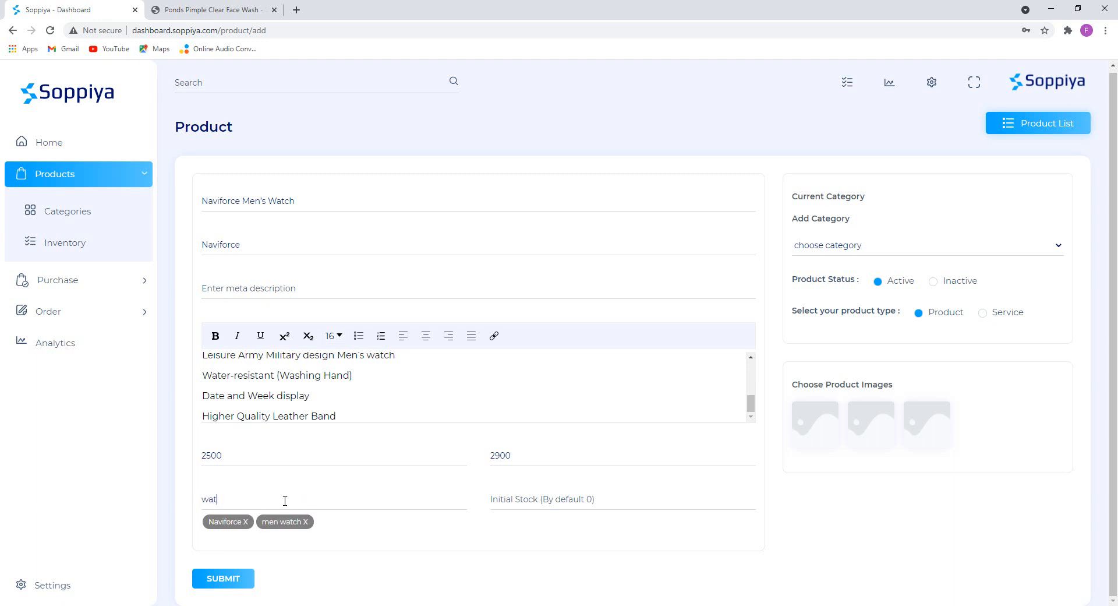
key("Return")
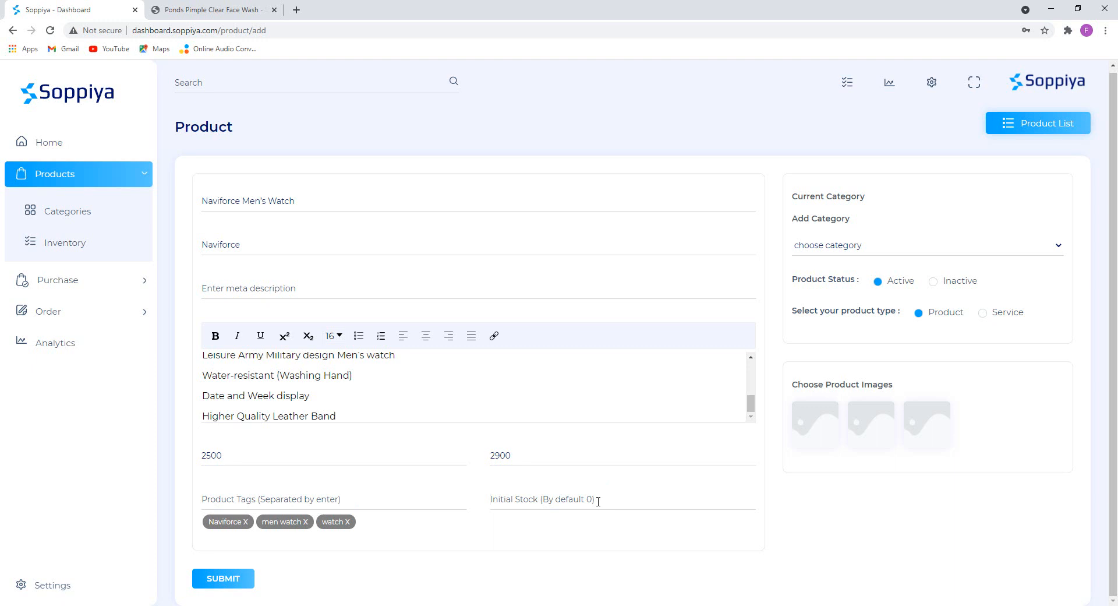
Set the initial stock to 500 and choose the Watch category.
type("500")
left_click(836, 246)
left_click(833, 277)
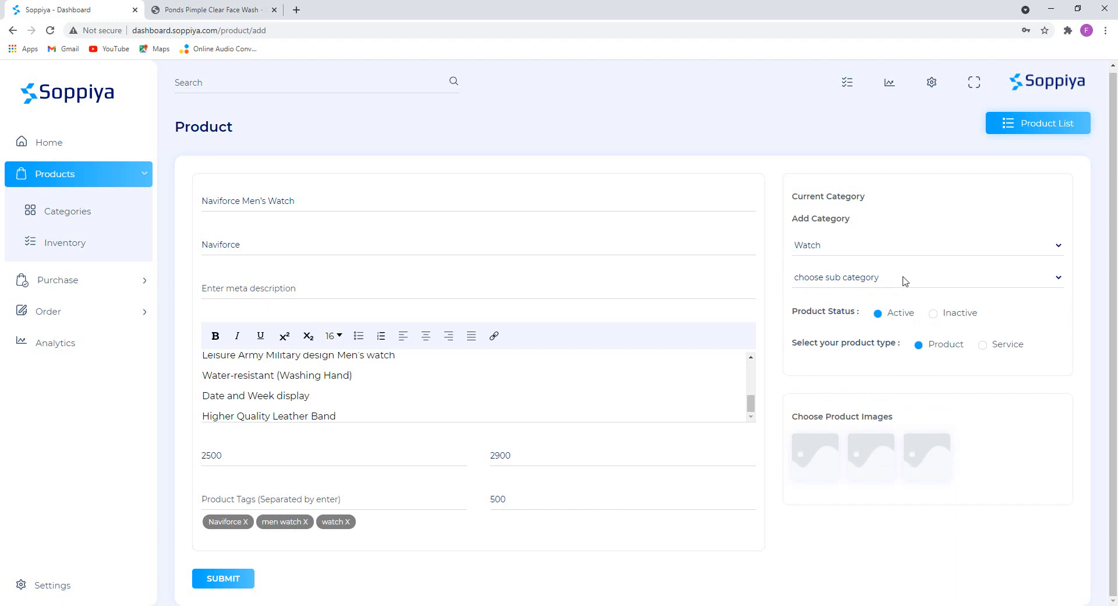
Set the sub category to Men watch, leaving the child category unchanged.
left_click(831, 278)
left_click(814, 305)
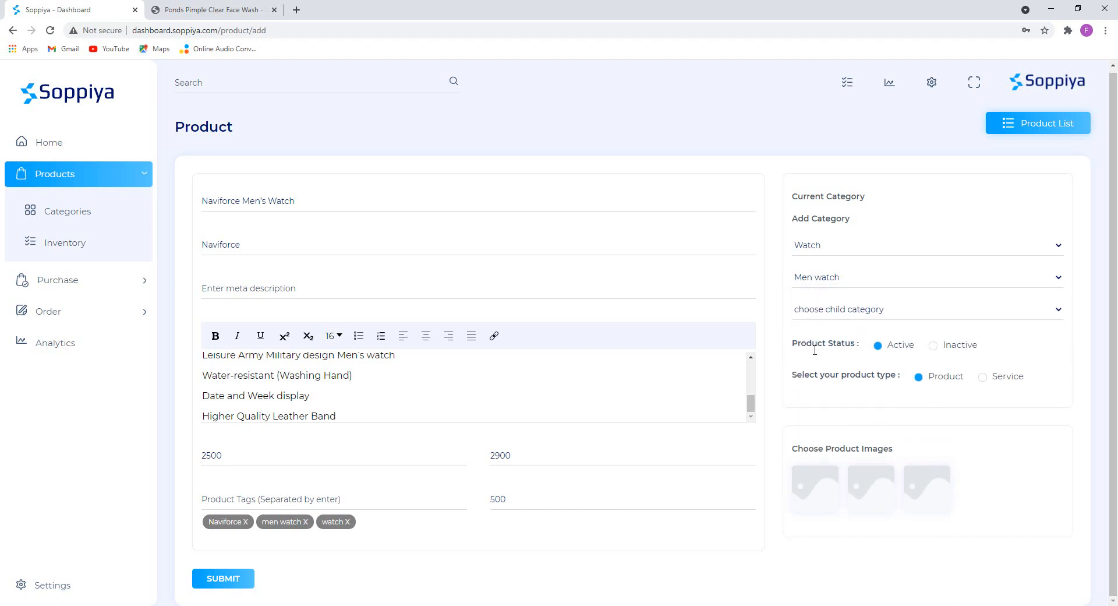
left_click(851, 313)
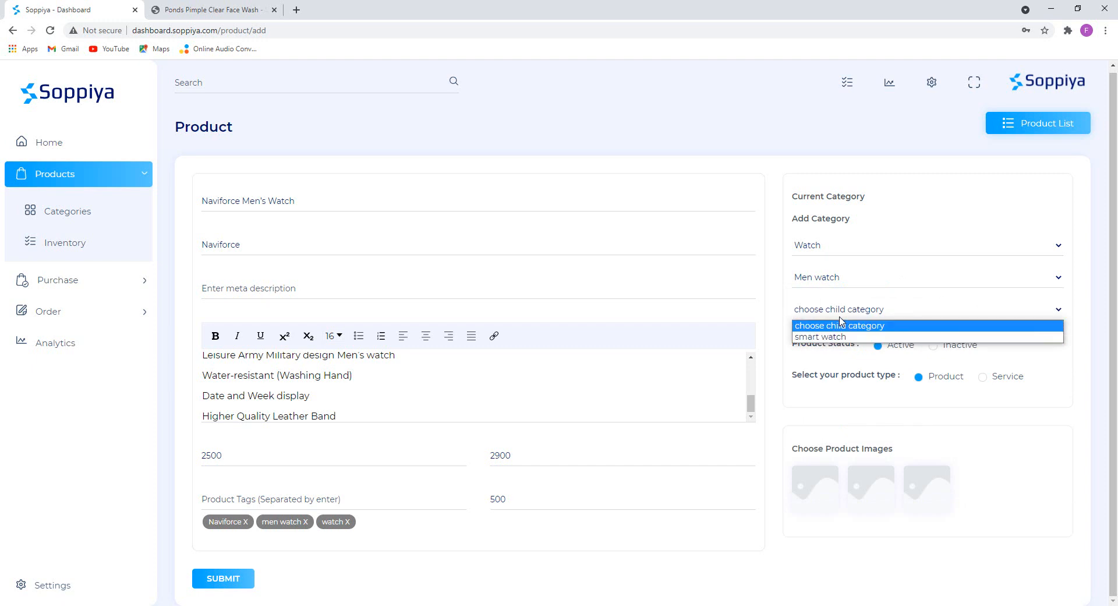
left_click(840, 314)
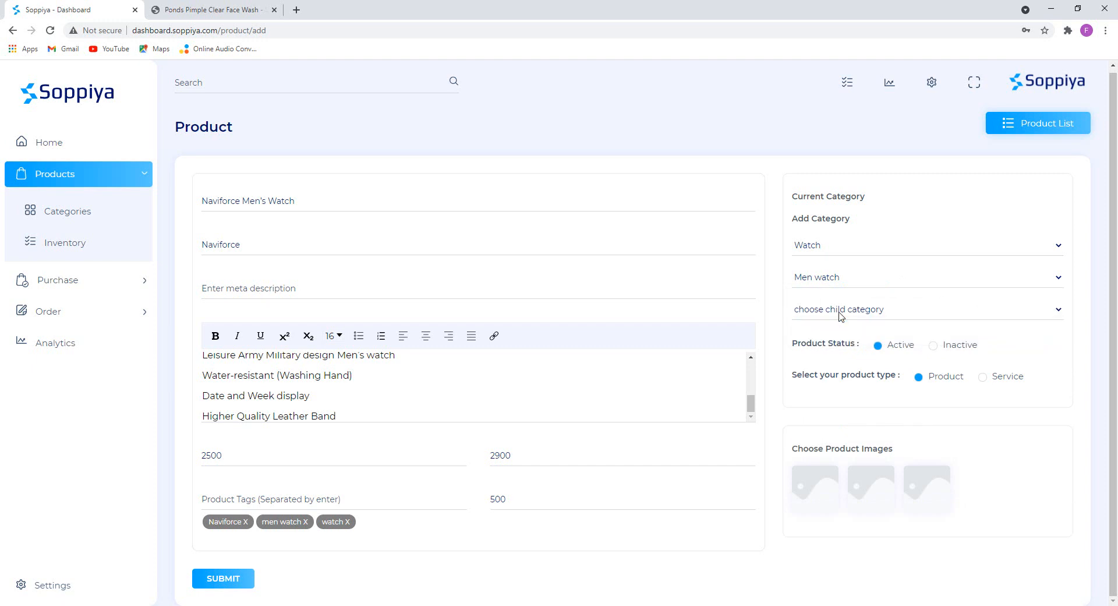
Add 3.jpg and two more Watch-folder photos as product images, then submit the watch.
left_click(818, 491)
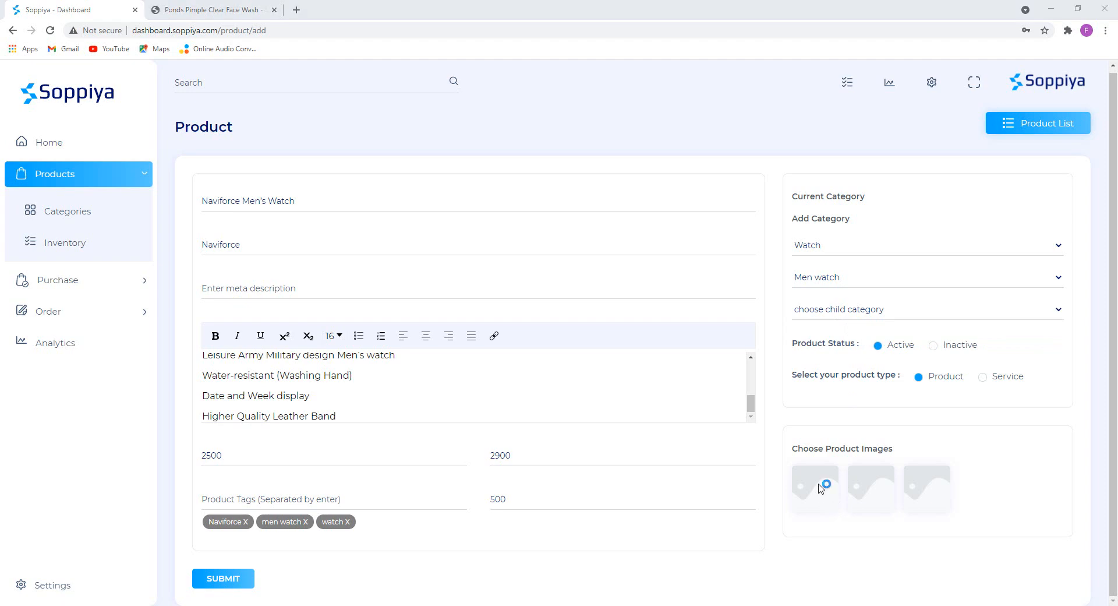
left_click(58, 30)
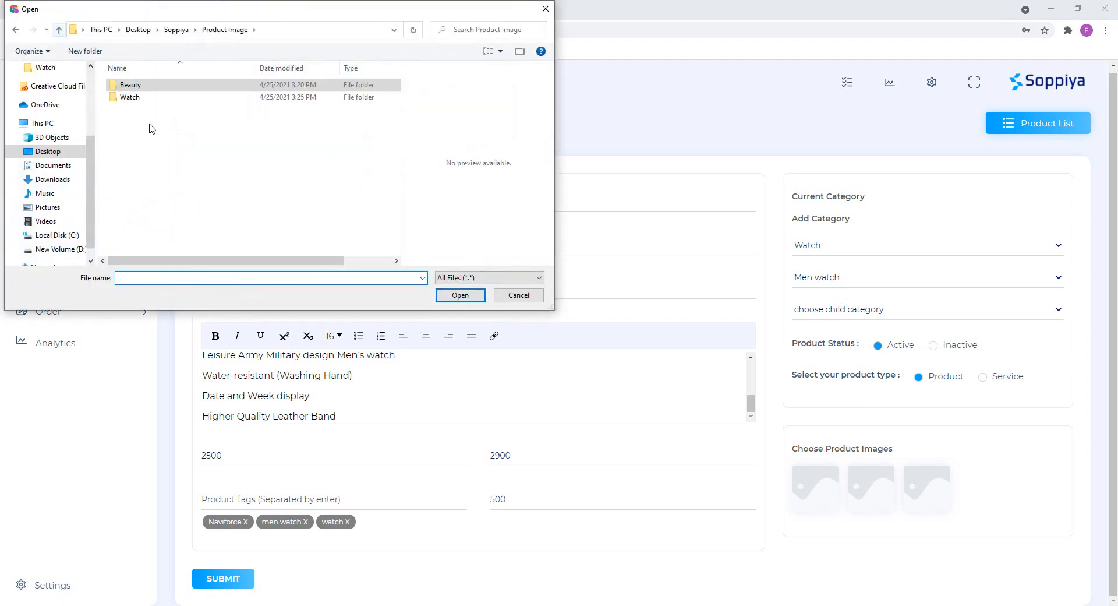
double_click(134, 97)
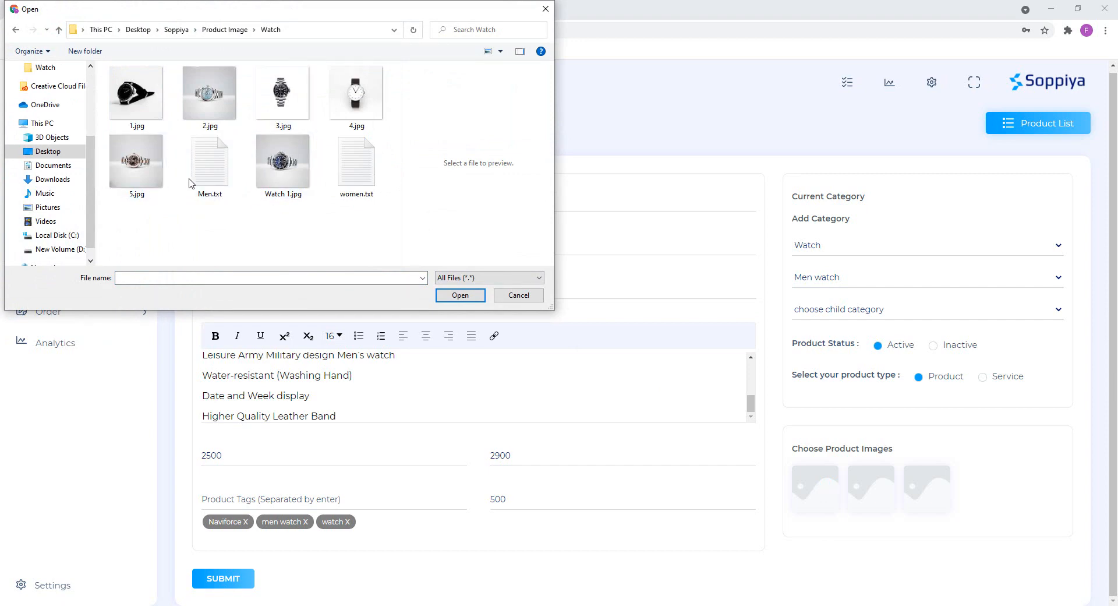
double_click(281, 93)
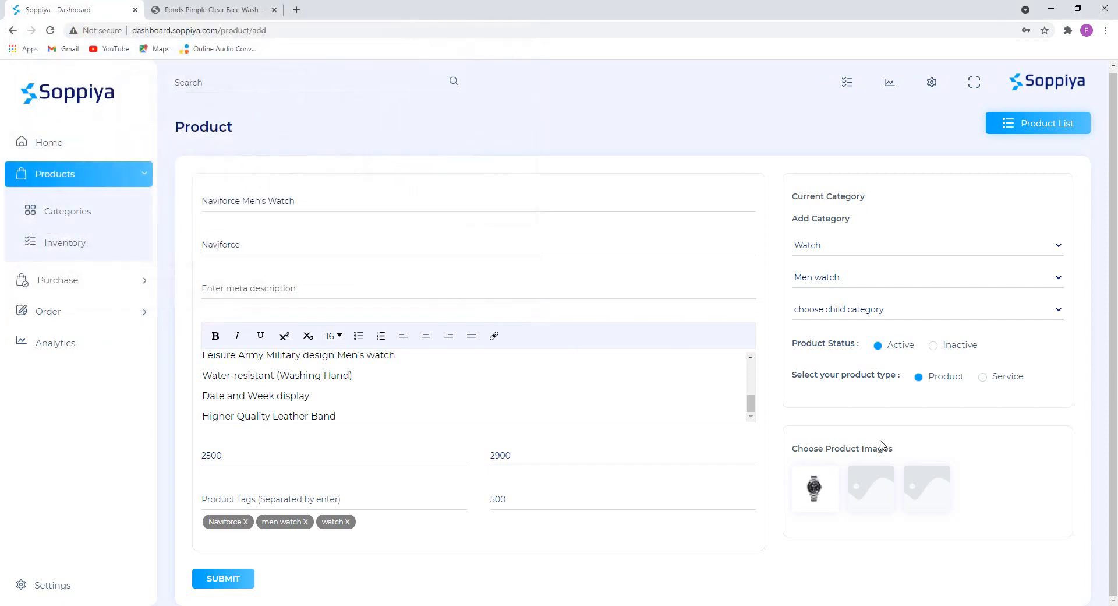
double_click(355, 93)
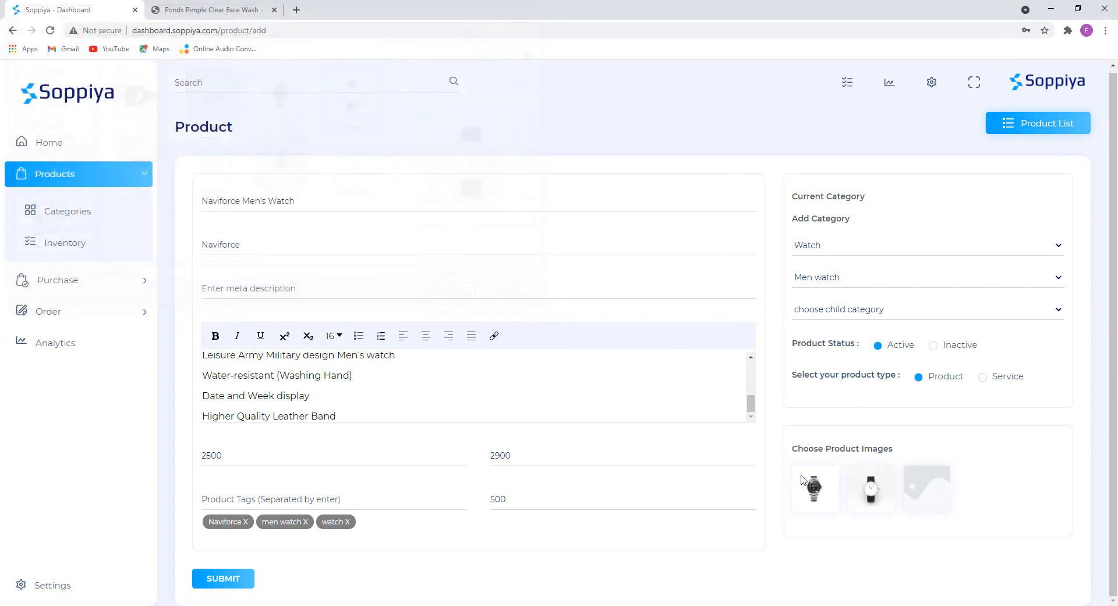
left_click(927, 488)
double_click(196, 166)
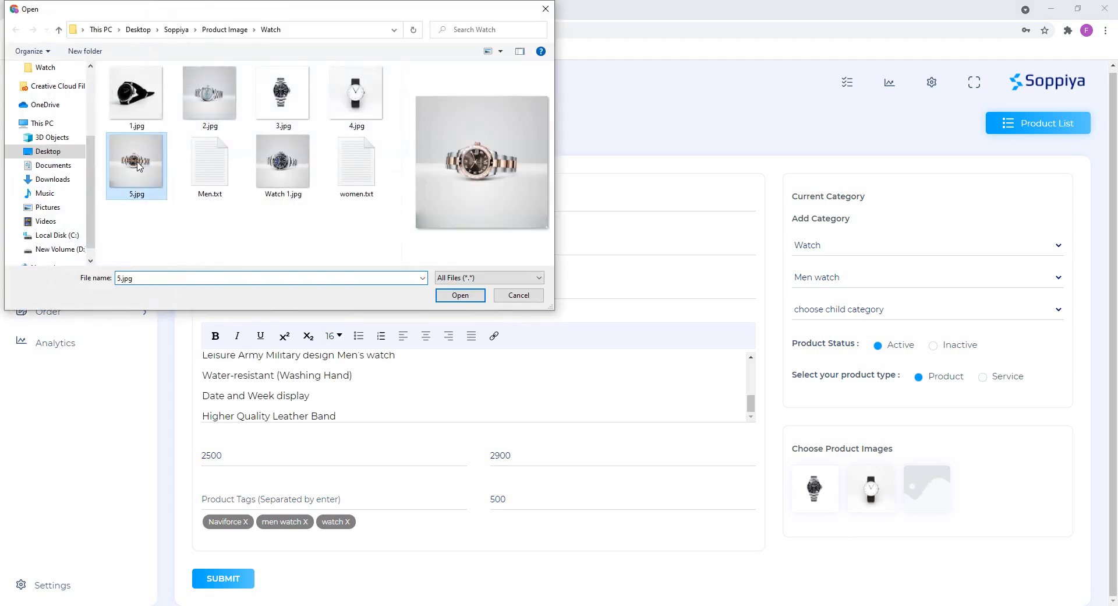
left_click(227, 579)
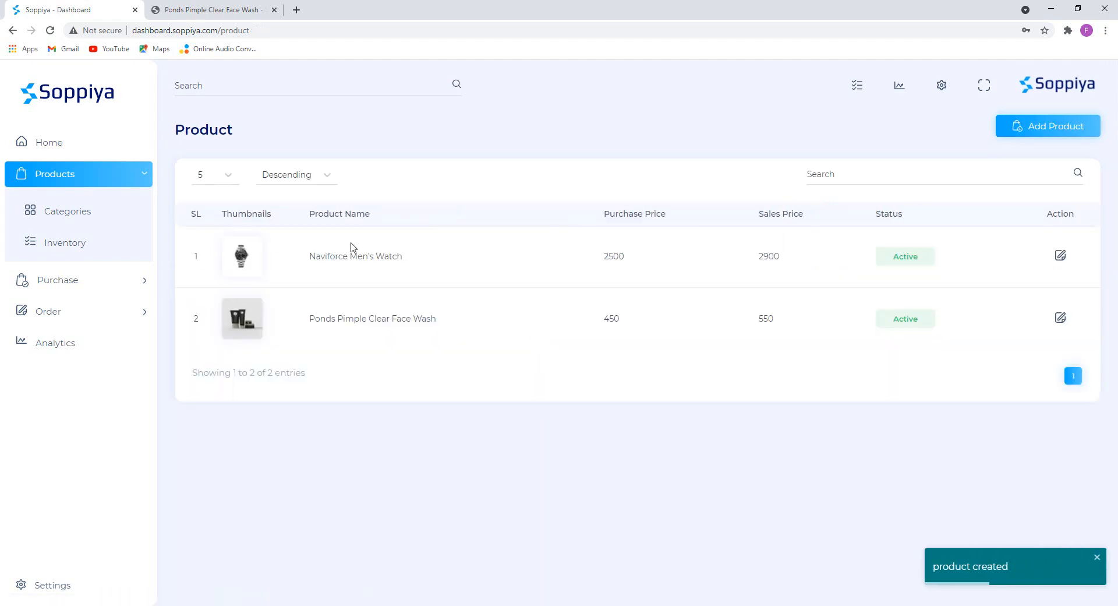
left_click_drag(310, 255, 405, 257)
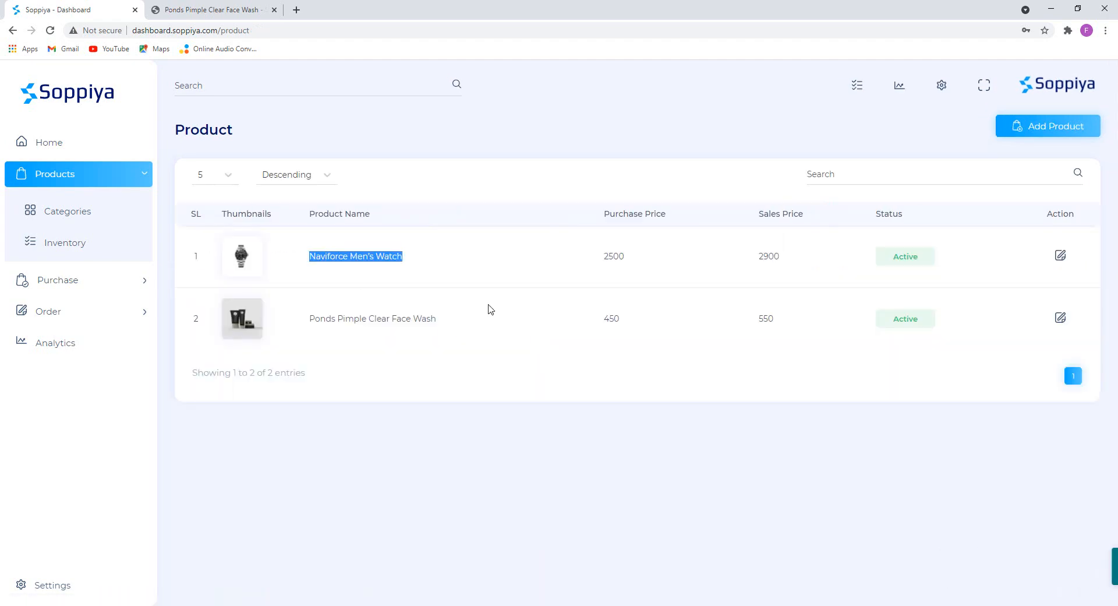
left_click(213, 7)
left_click(50, 31)
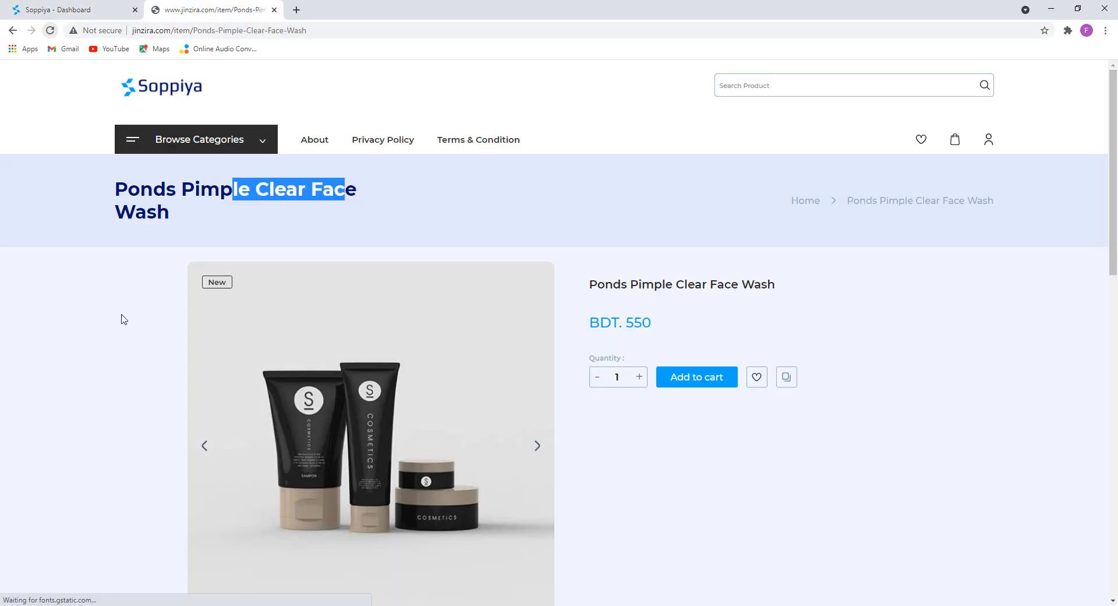
scroll(177, 103, "down", 2)
scroll(177, 104, "up", 2)
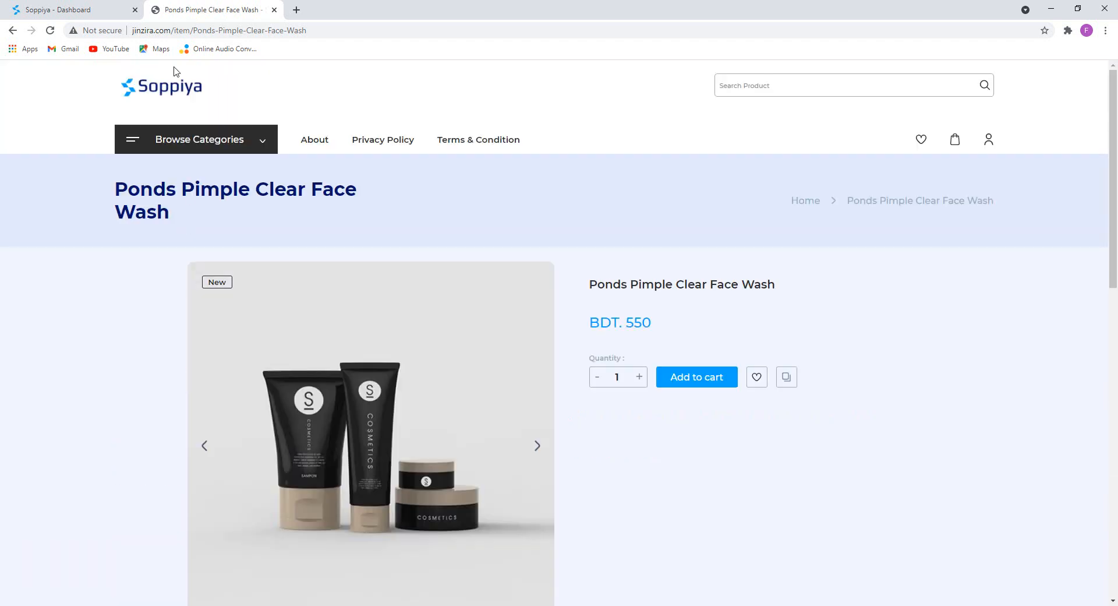
left_click(170, 86)
scroll(110, 291, "down", 13)
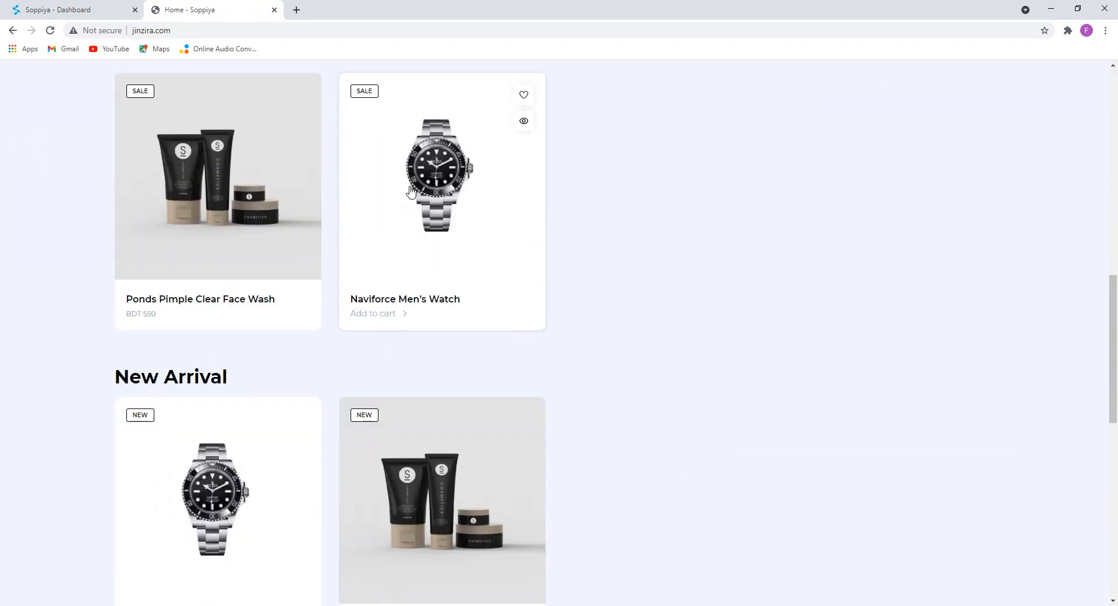
left_click(412, 193)
double_click(227, 31)
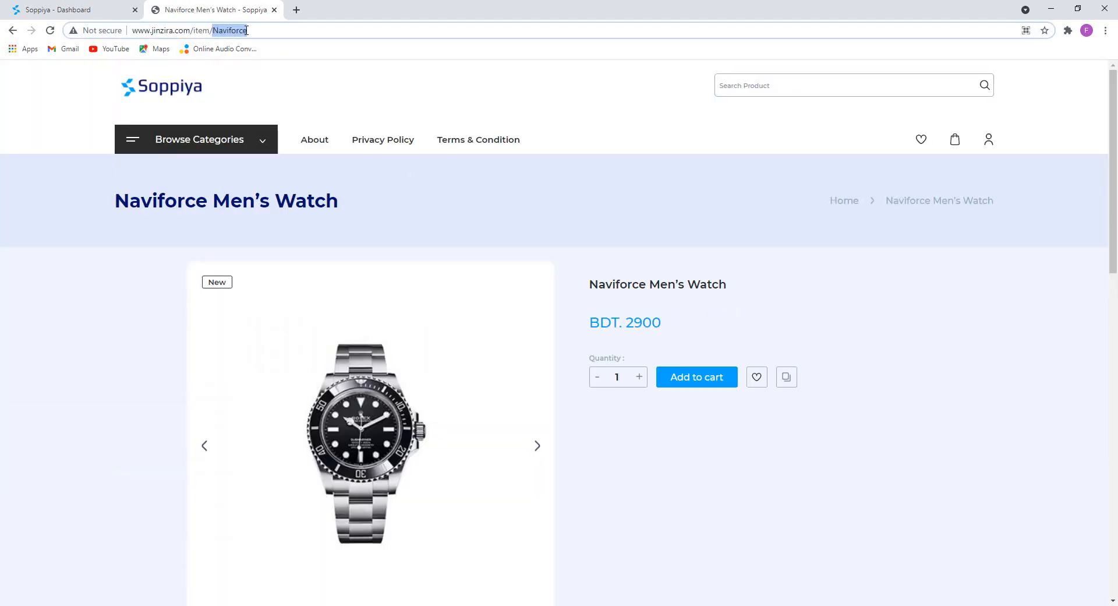
left_click(166, 77)
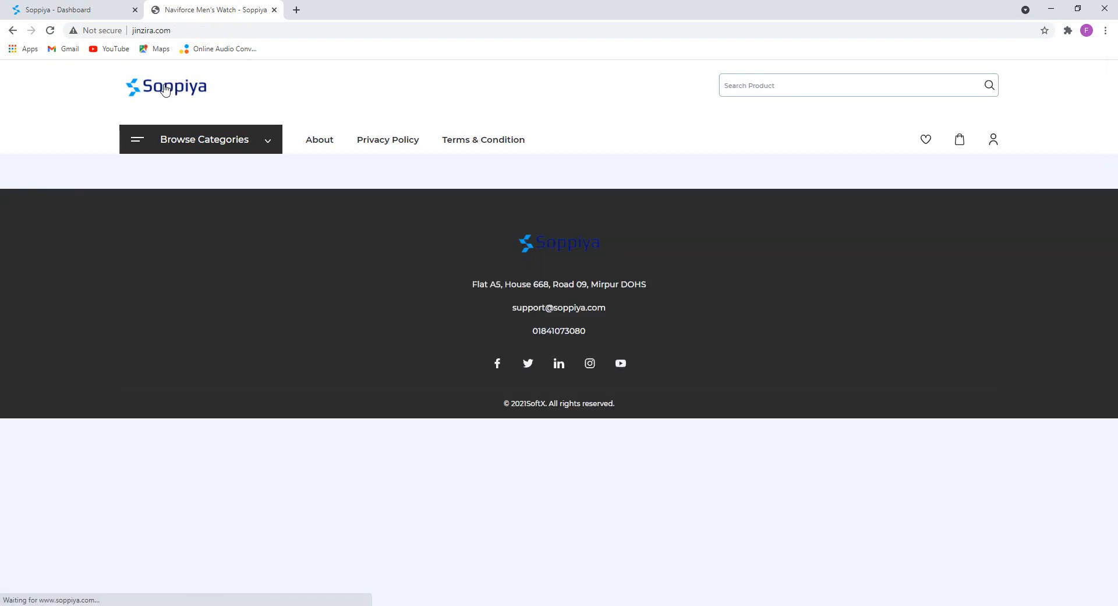
key("ctrl+shift+Tab")
left_click(391, 414)
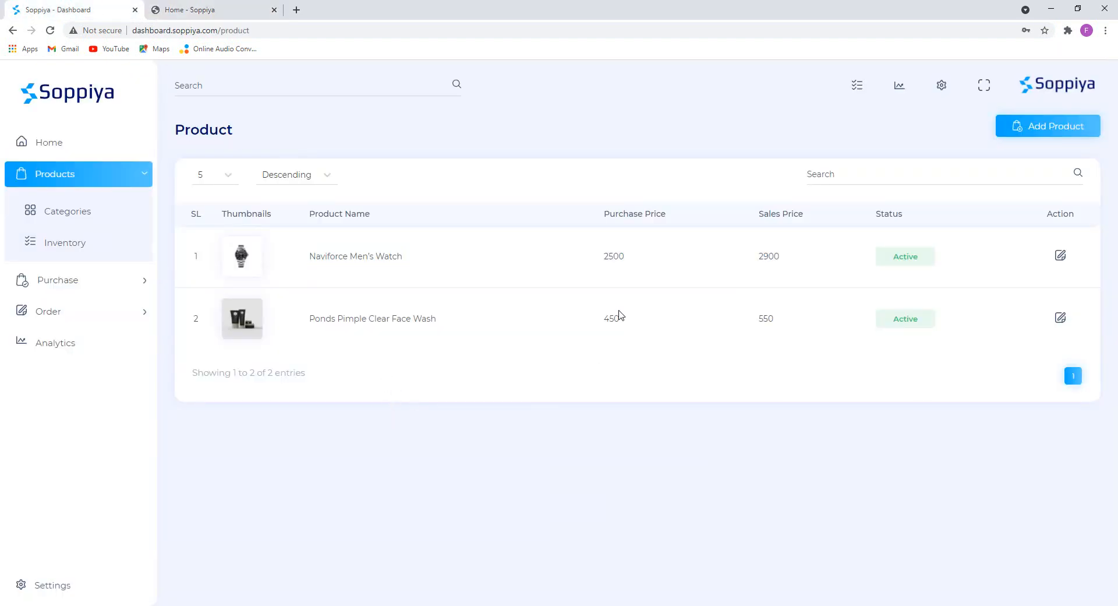
left_click(1061, 258)
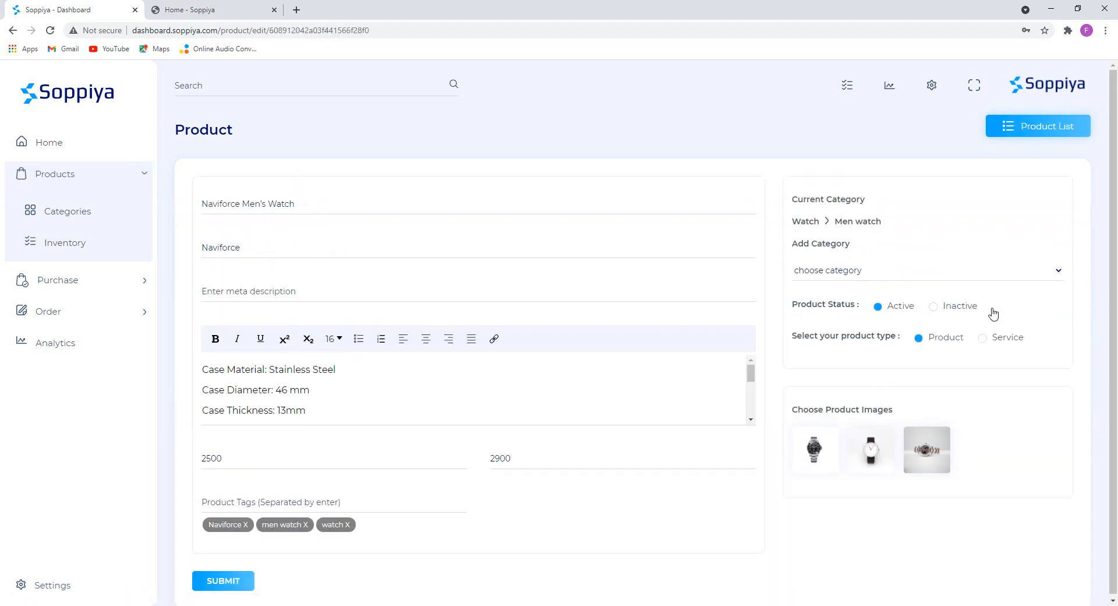
left_click(967, 307)
scroll(704, 419, "down", 5)
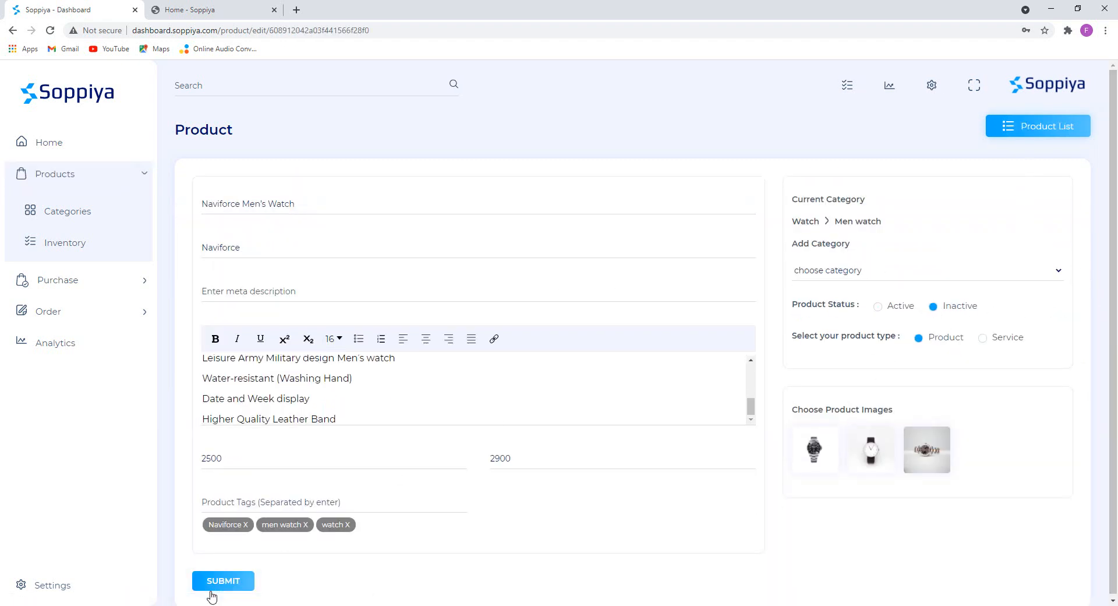
left_click(214, 584)
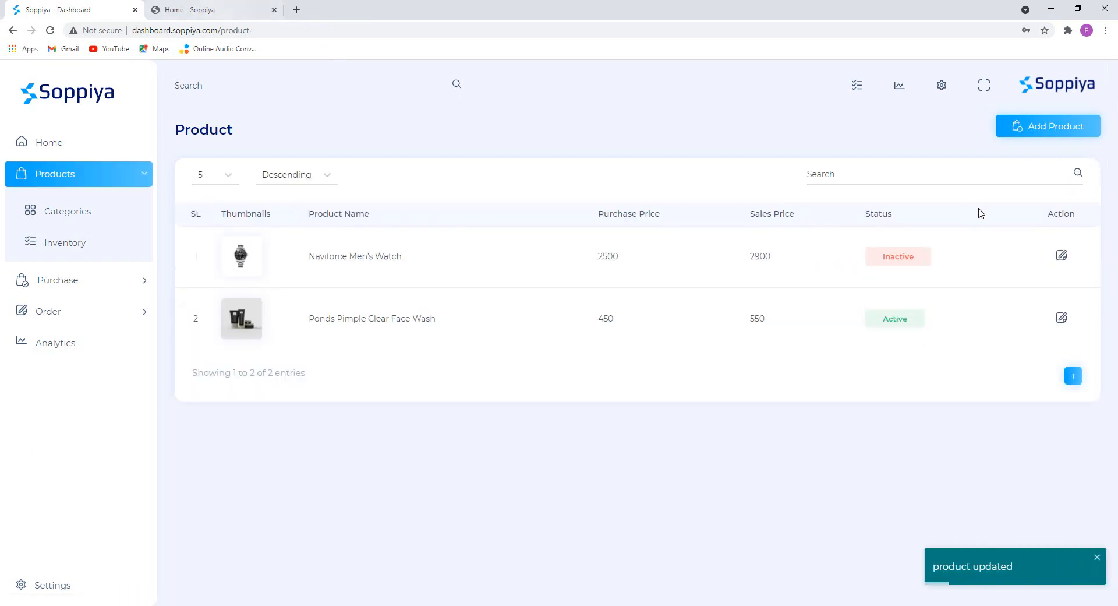
left_click(254, 7)
left_click(51, 30)
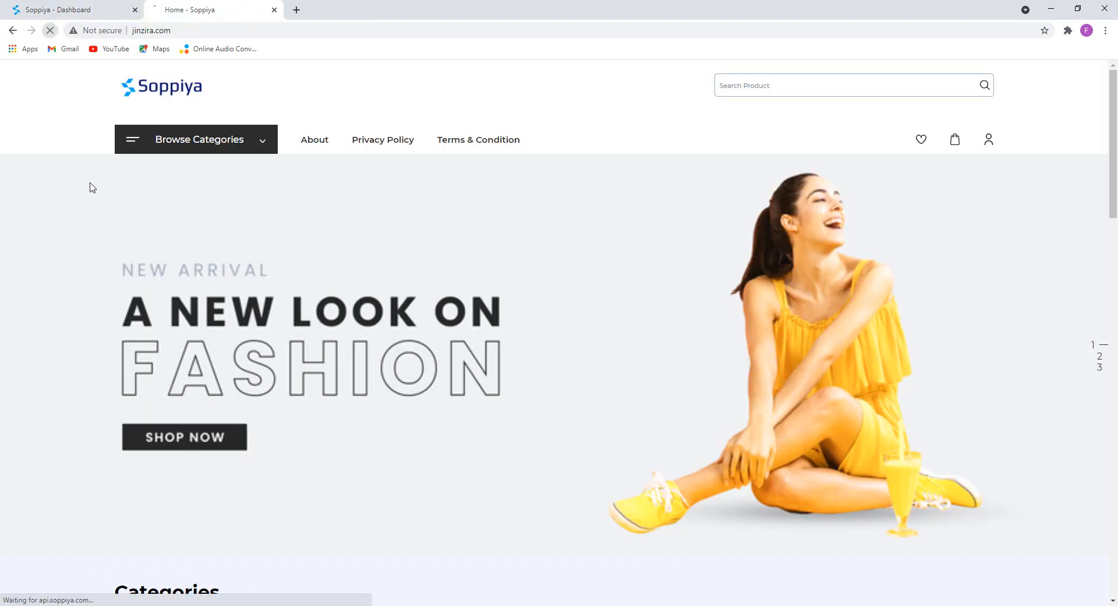
scroll(319, 337, "down", 4)
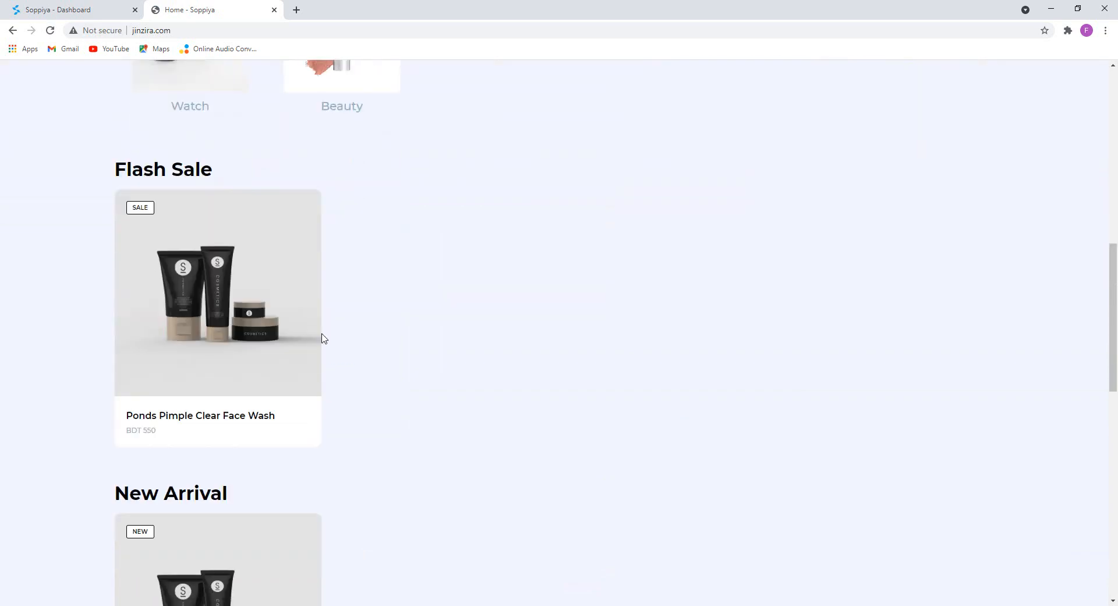
scroll(179, 293, "down", 6)
key("ctrl+shift+Tab")
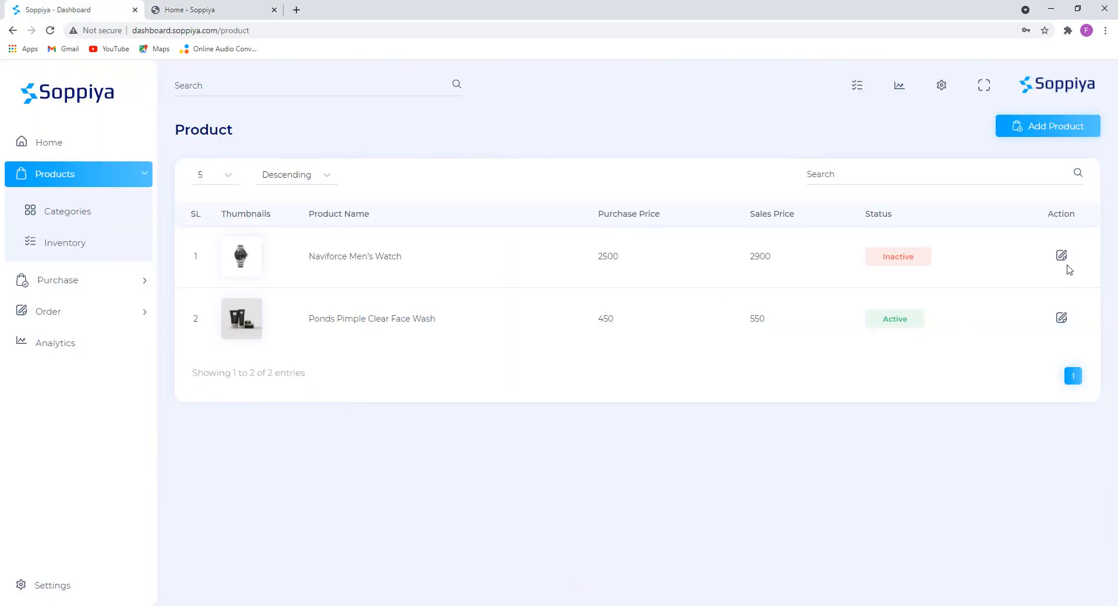
left_click(1063, 255)
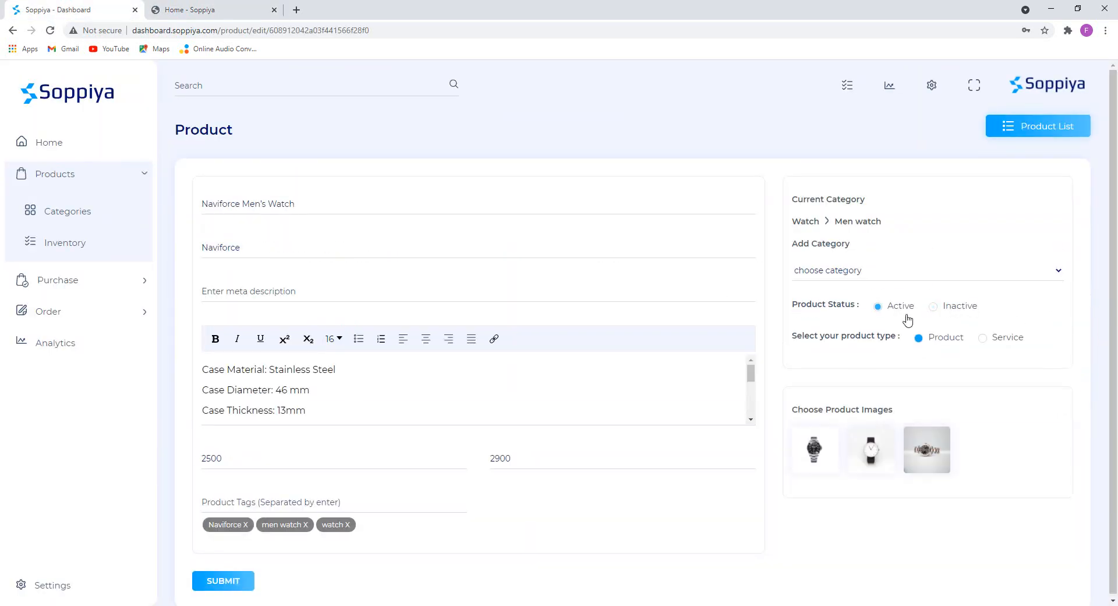
left_click(878, 307)
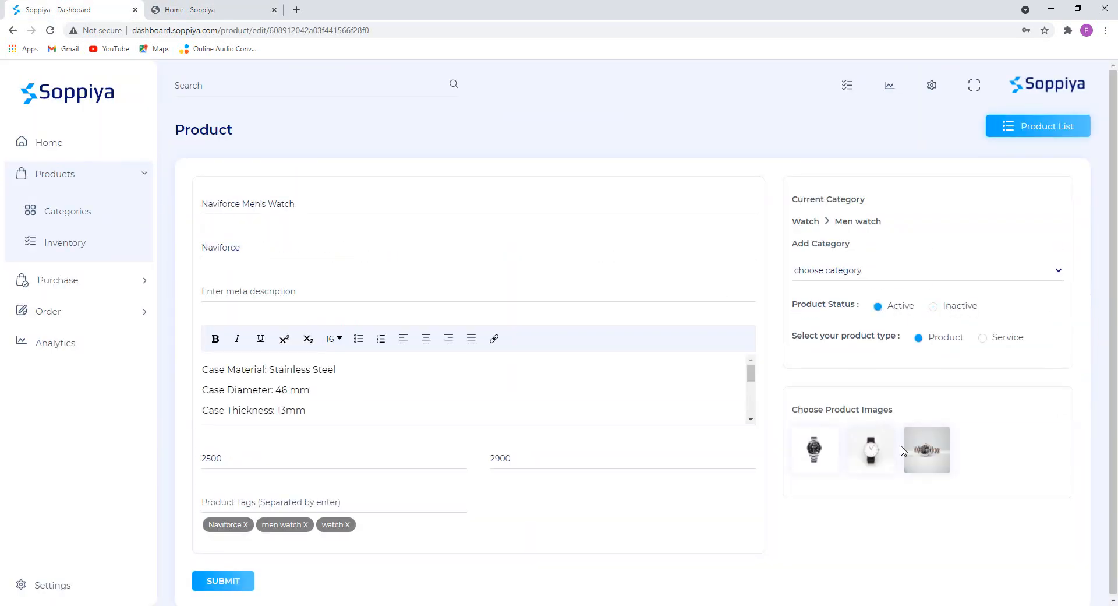
left_click(230, 579)
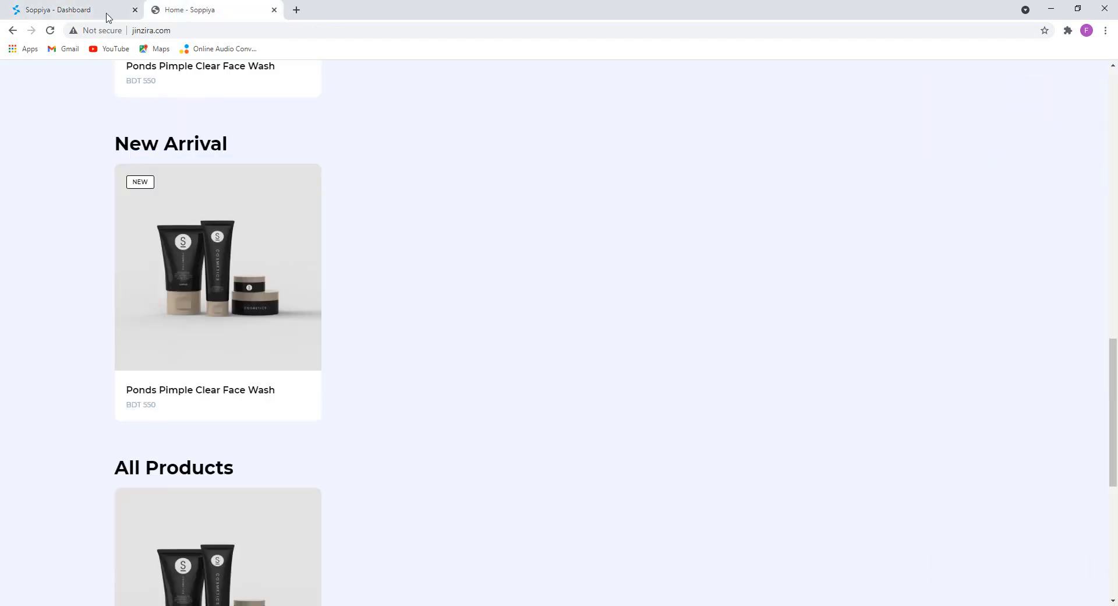
key("ctrl+Tab")
left_click(51, 30)
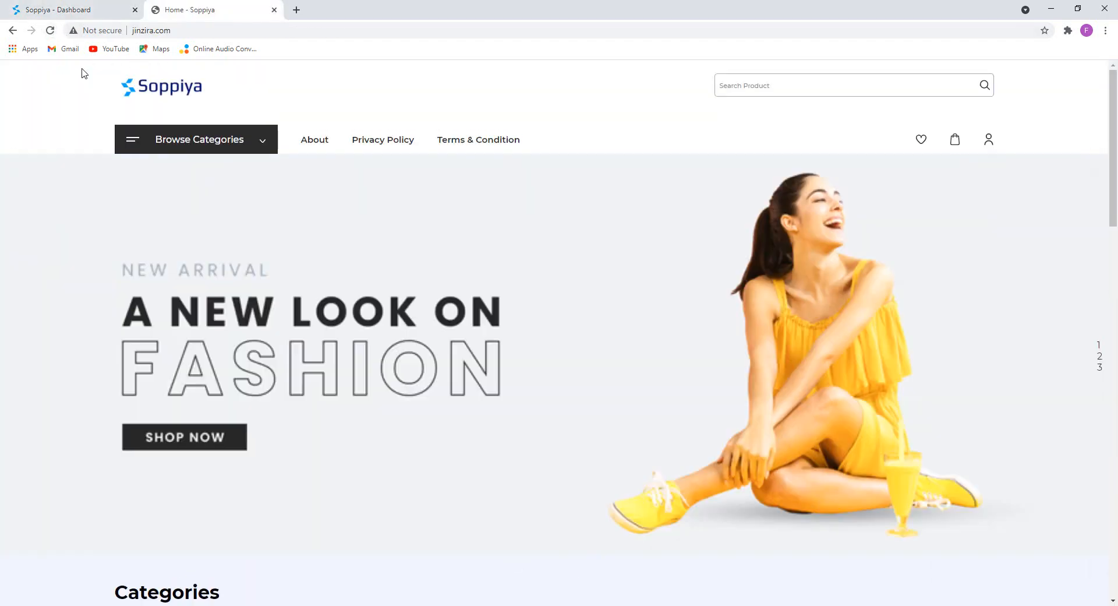
scroll(291, 285, "down", 8)
left_click(93, 9)
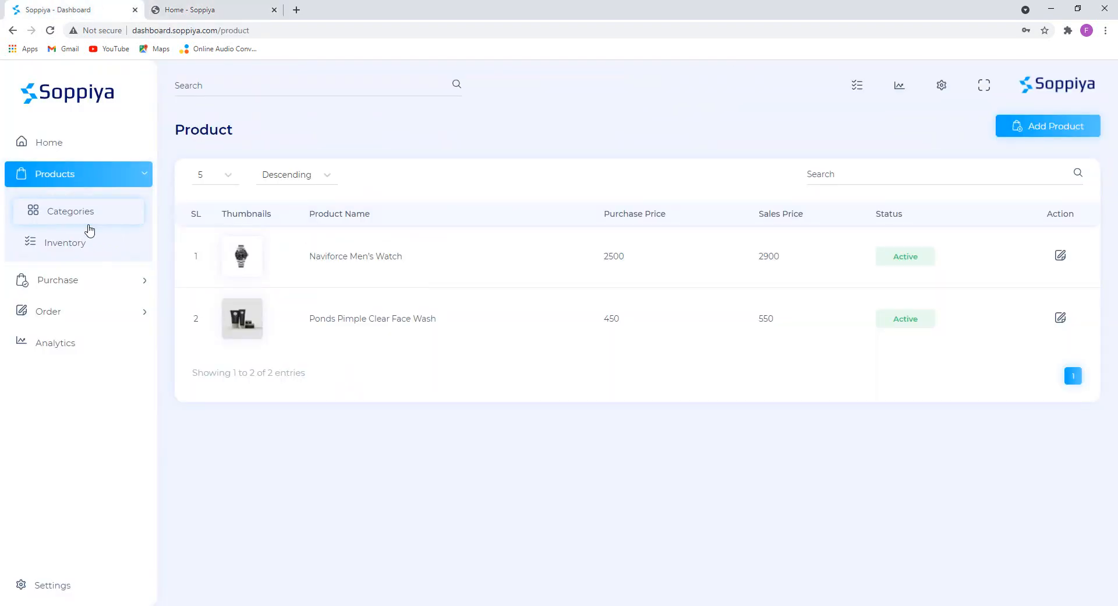
Check product stock under Inventory, then open the Home dashboard showing 2 products and 5 categories.
left_click(110, 243)
left_click(124, 234)
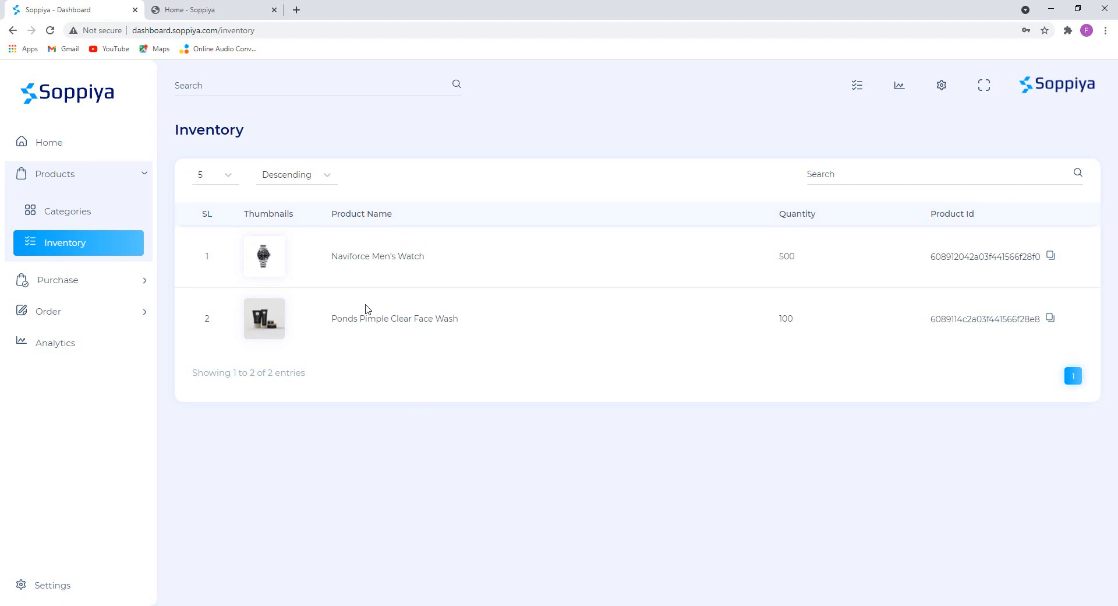
left_click(139, 182)
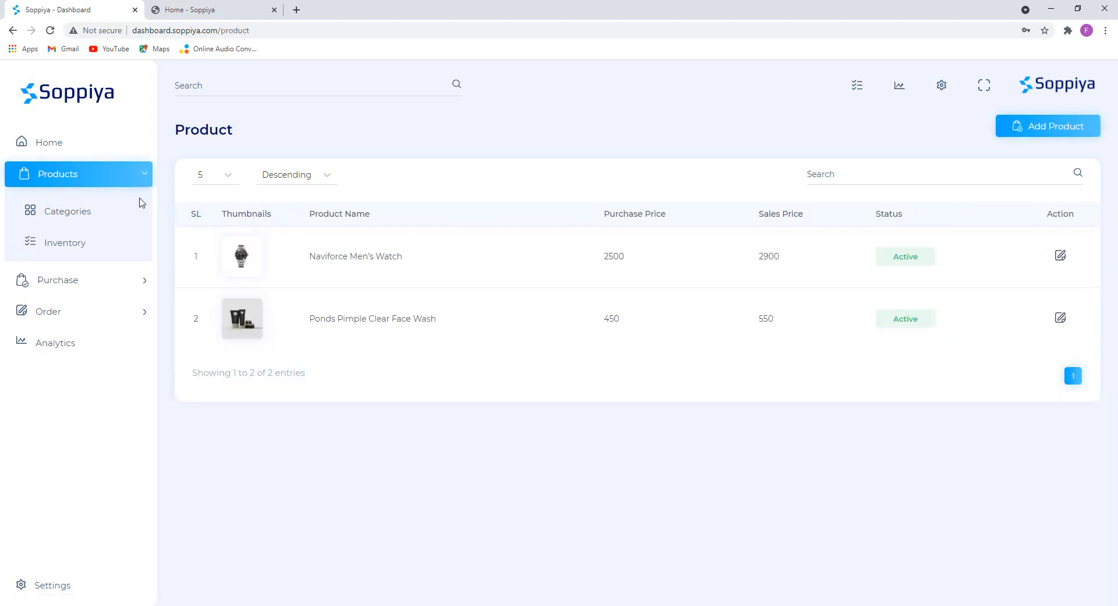
left_click(69, 173)
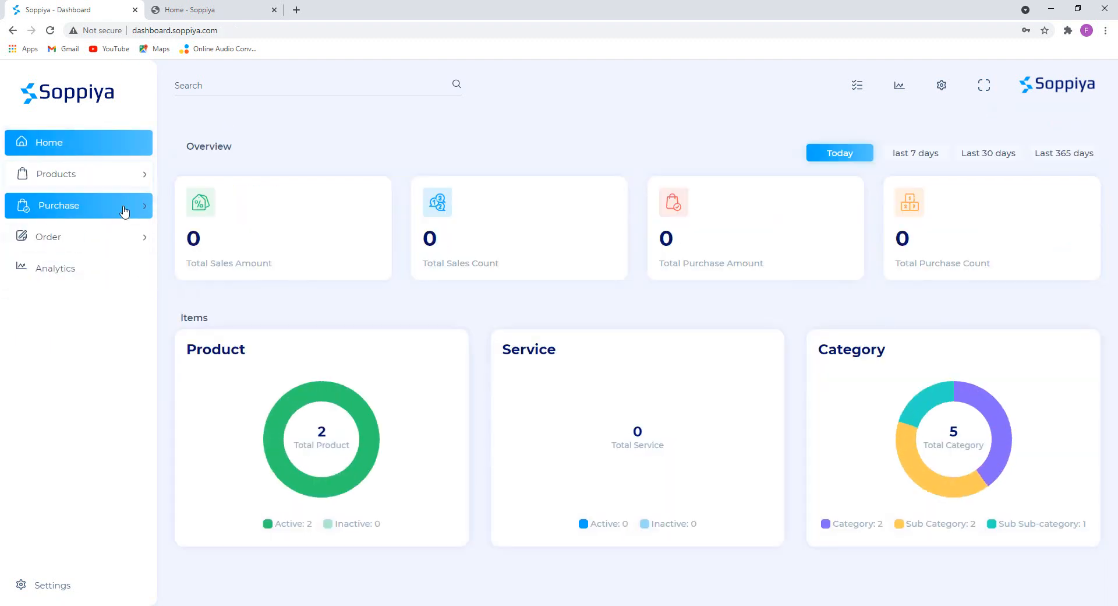
Review the inventory table showing the Ponds face wash with quantity 100.
left_click(121, 177)
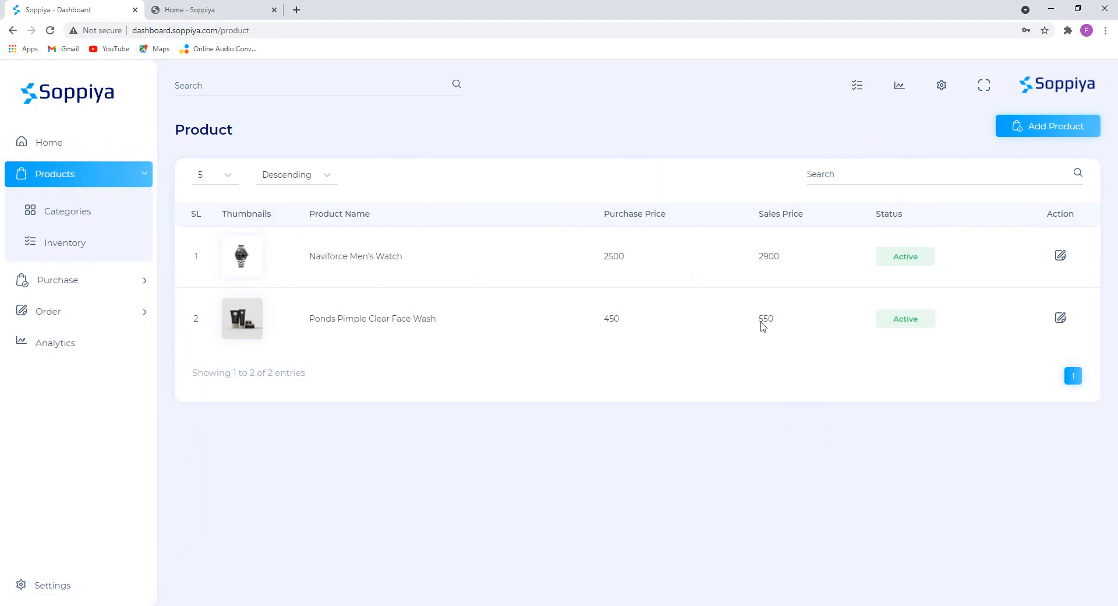
left_click(108, 245)
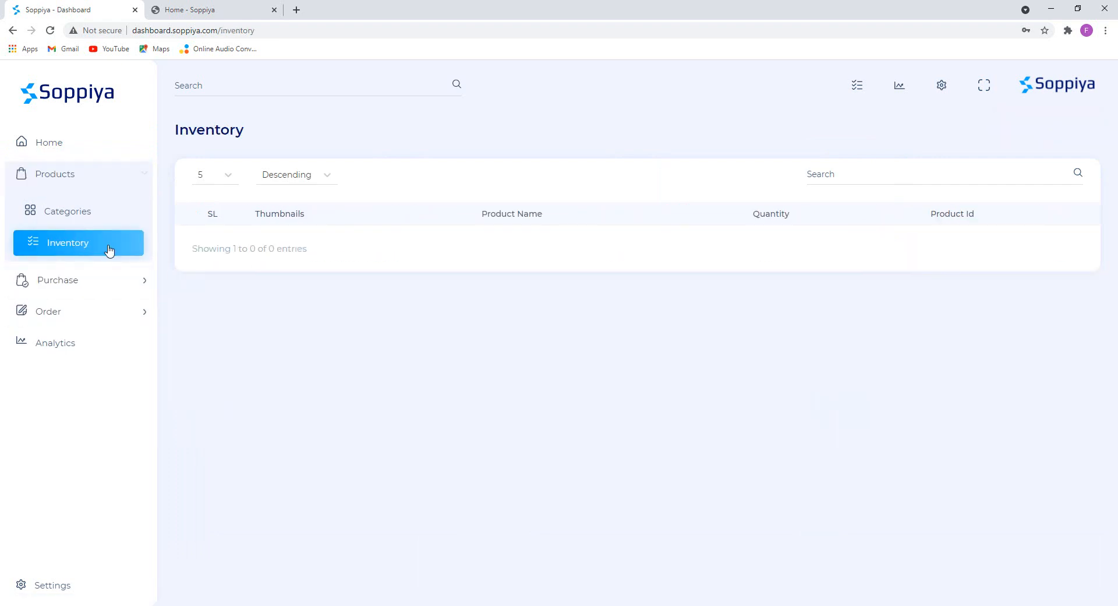
left_click_drag(327, 319, 522, 324)
left_click(577, 376)
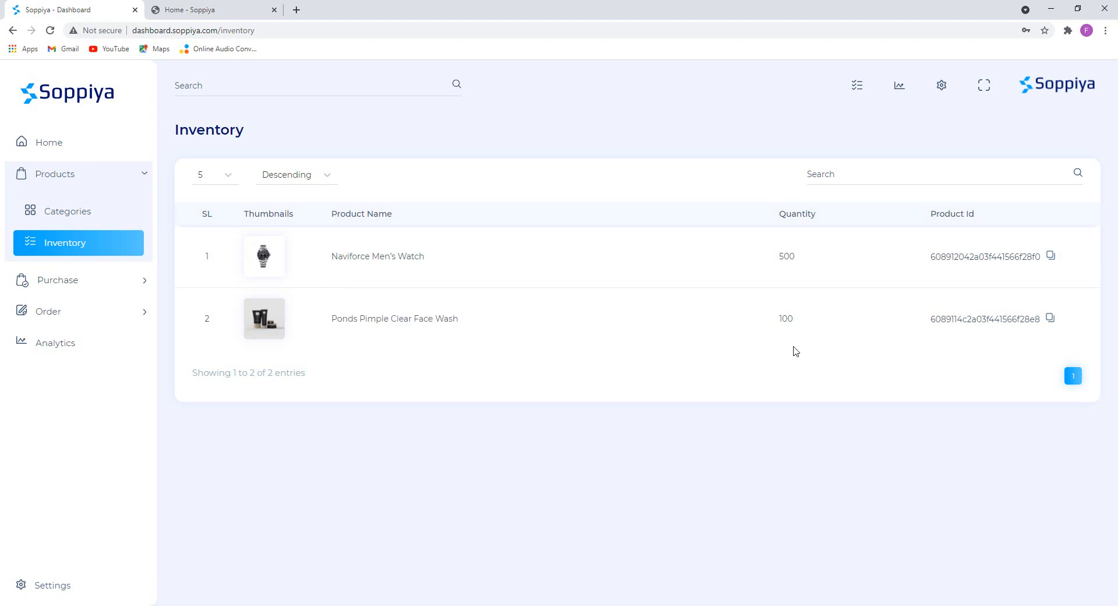
left_click_drag(800, 317, 780, 324)
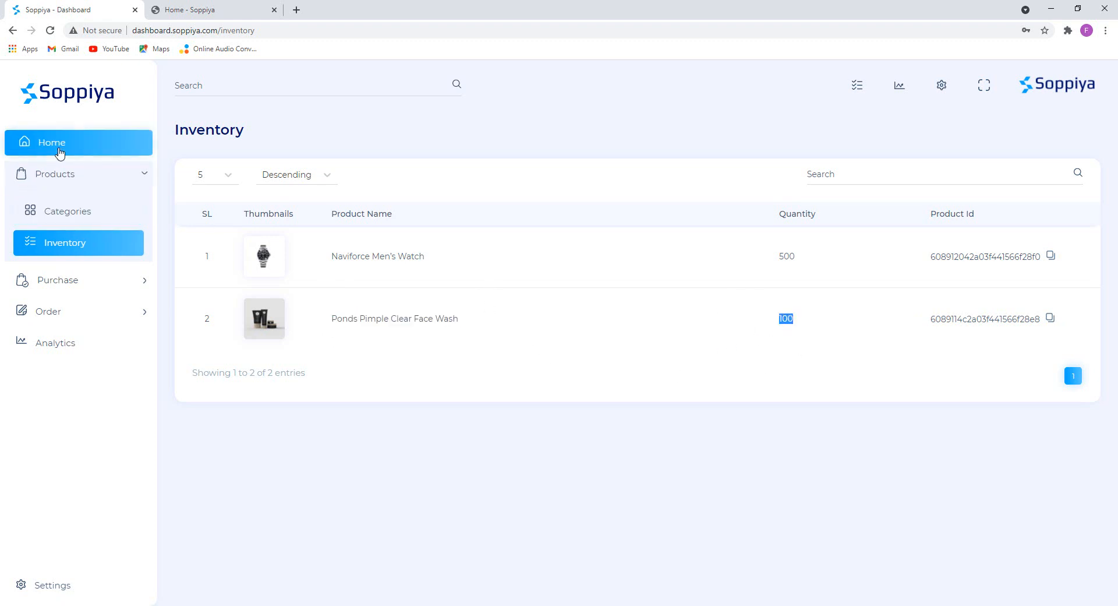
Check the Purchase page, which shows no purchases yet.
left_click(59, 153)
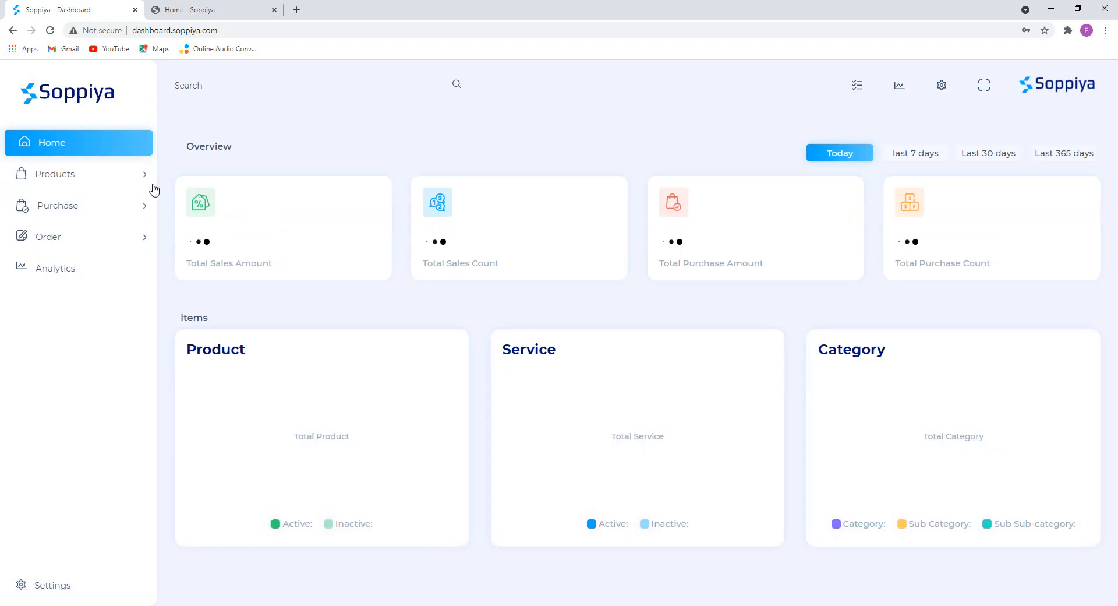
left_click(99, 219)
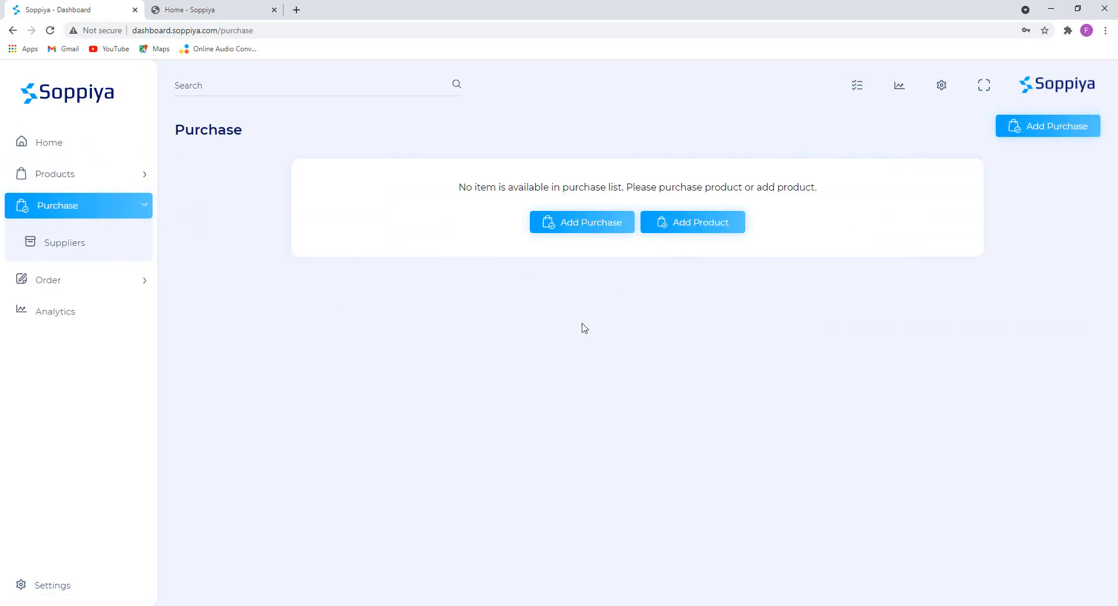
triple_click(478, 184)
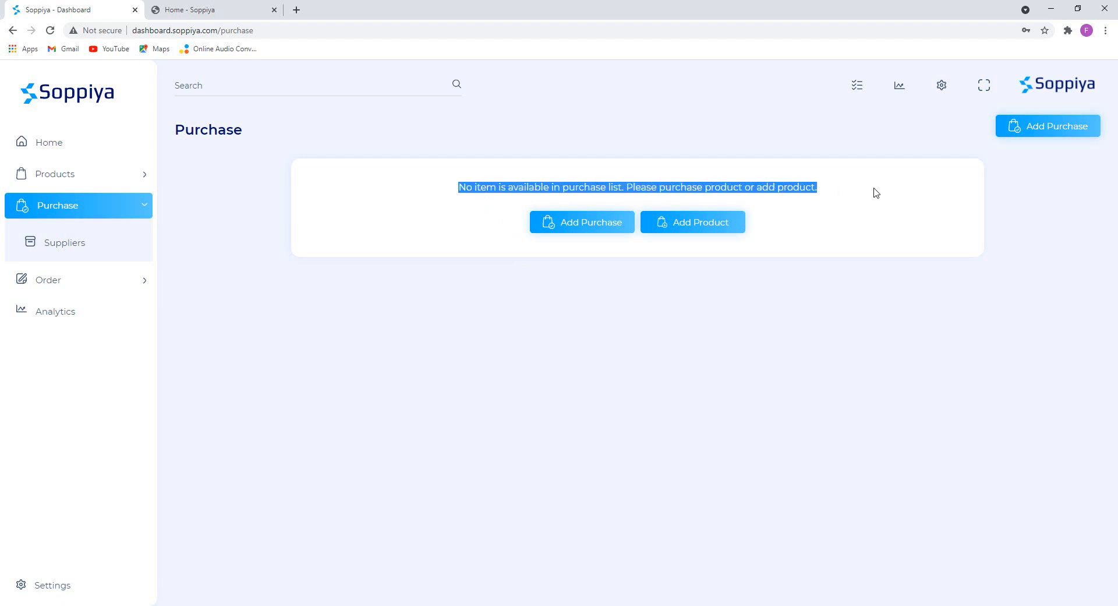
left_click(878, 211)
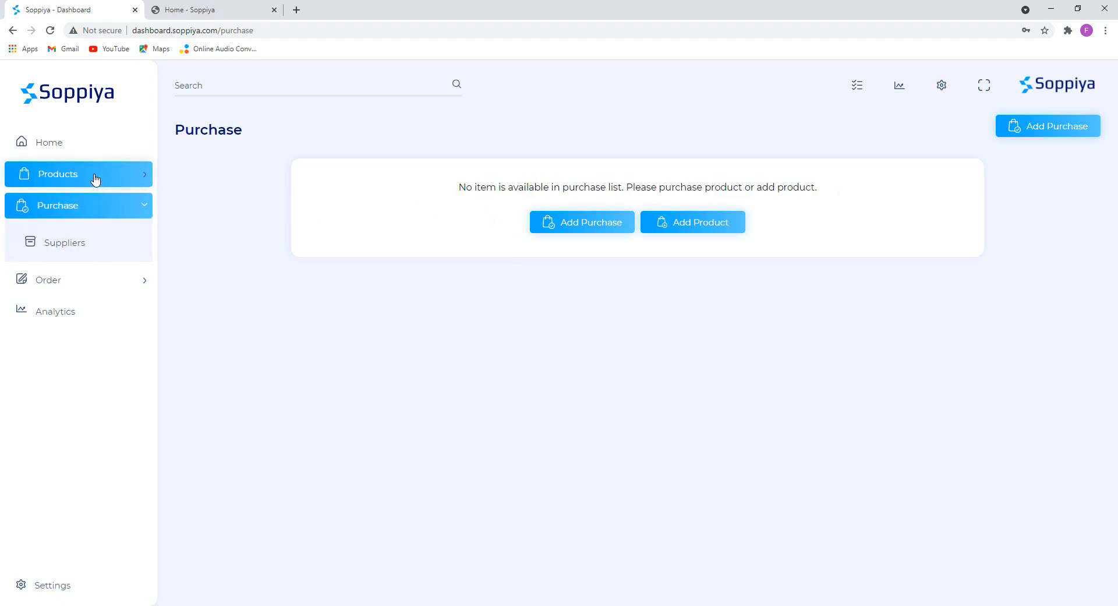
Confirm the Suppliers page has no supplier and bring up the Add Suppliers form.
left_click(82, 243)
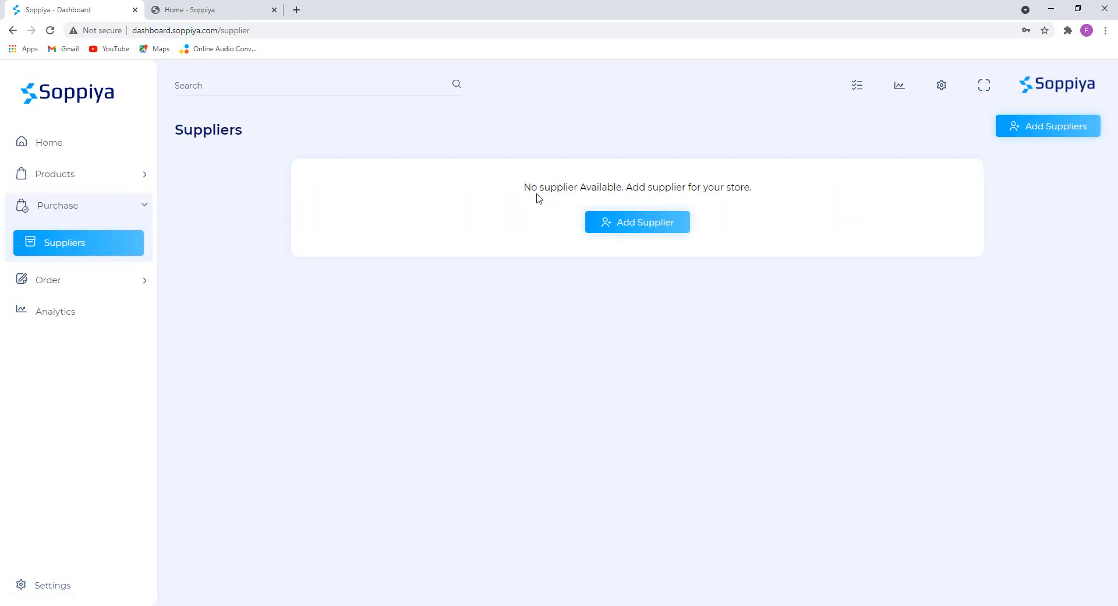
left_click_drag(522, 187, 769, 192)
left_click(777, 258)
left_click(628, 232)
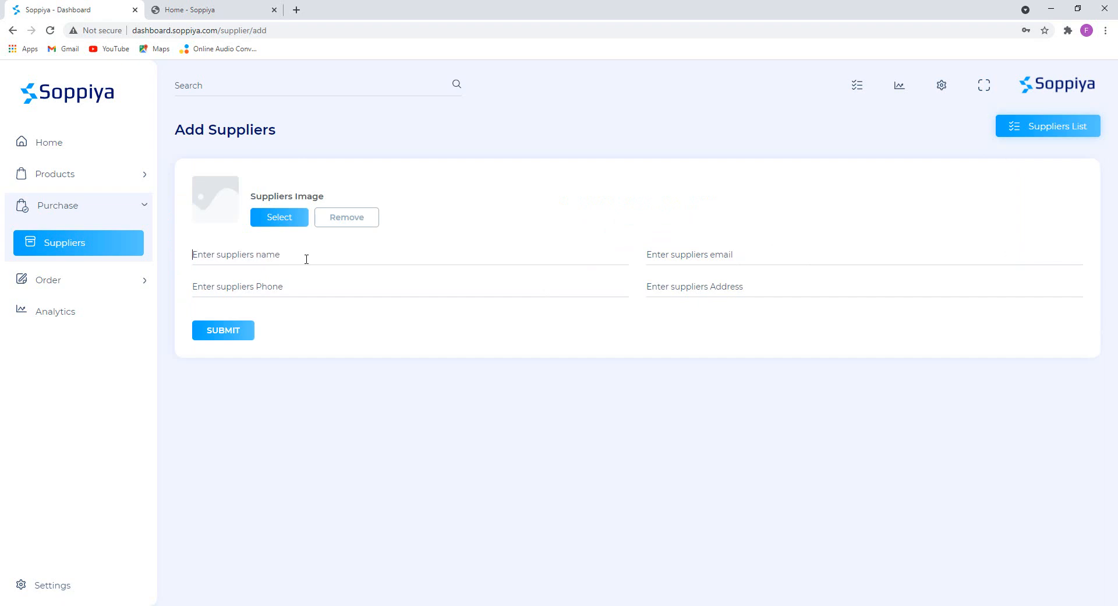
Enter the new supplier's name, e-mail, phone and address, and attach 1.jpg as its image.
type("Fa")
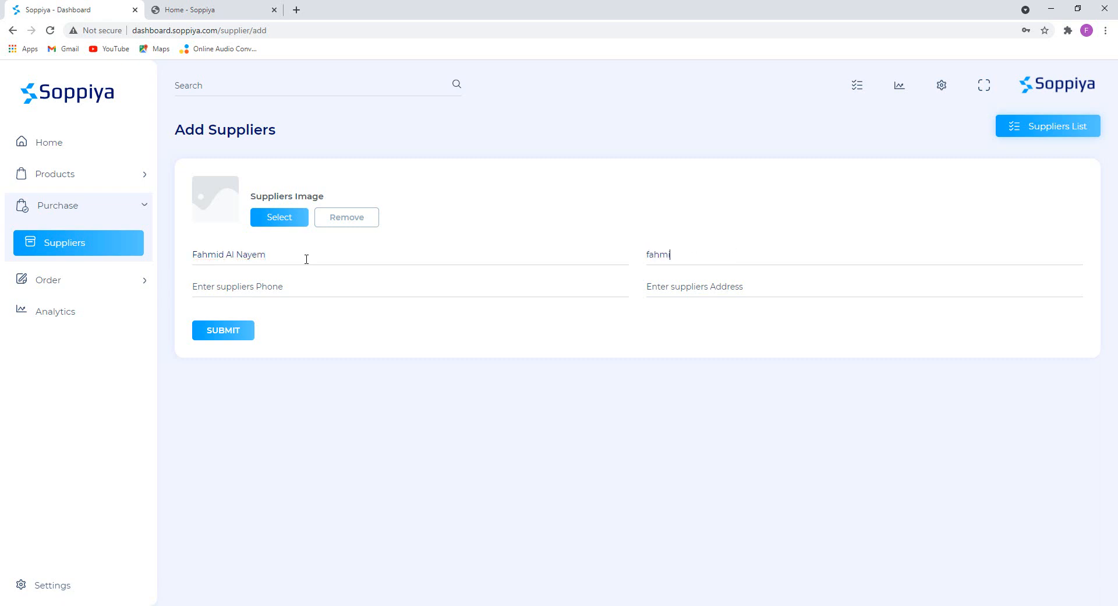
key("Tab")
type("0")
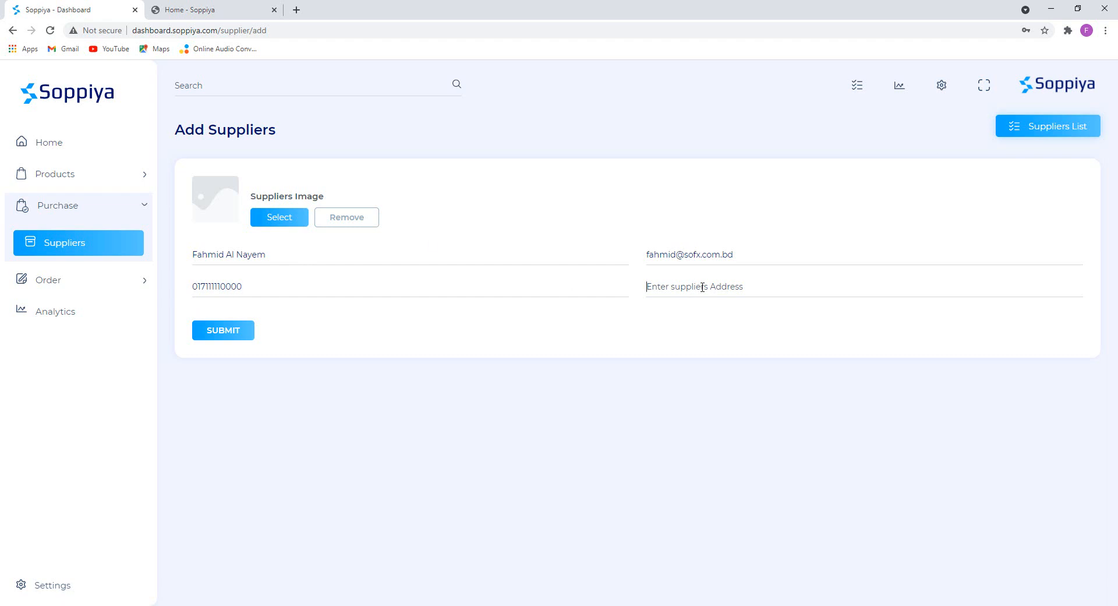
type("d")
key("BackSpace")
type("FDI")
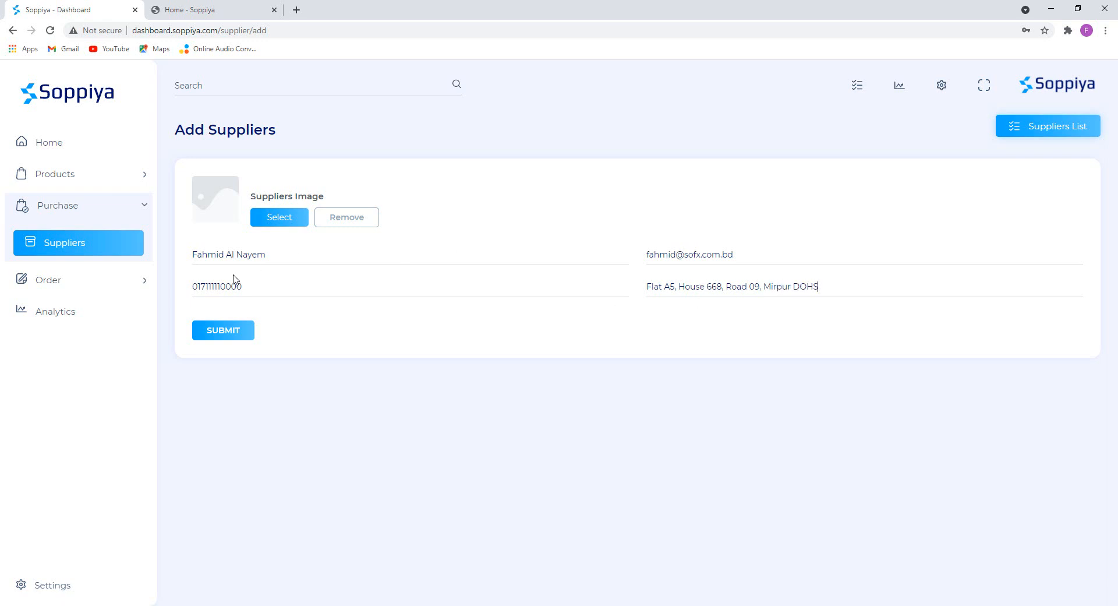
left_click(281, 220)
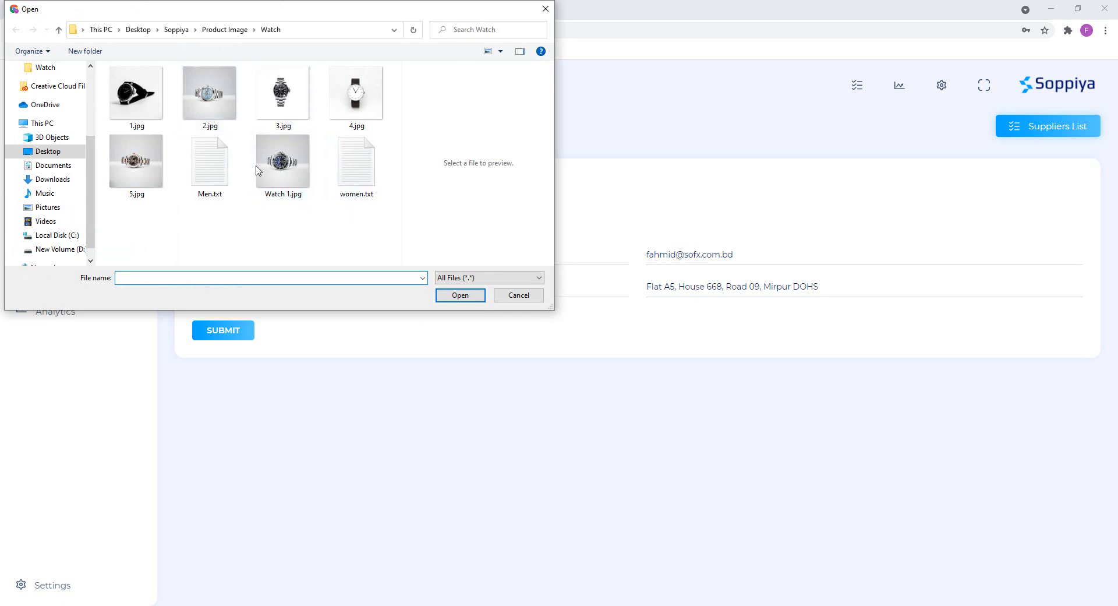
double_click(137, 96)
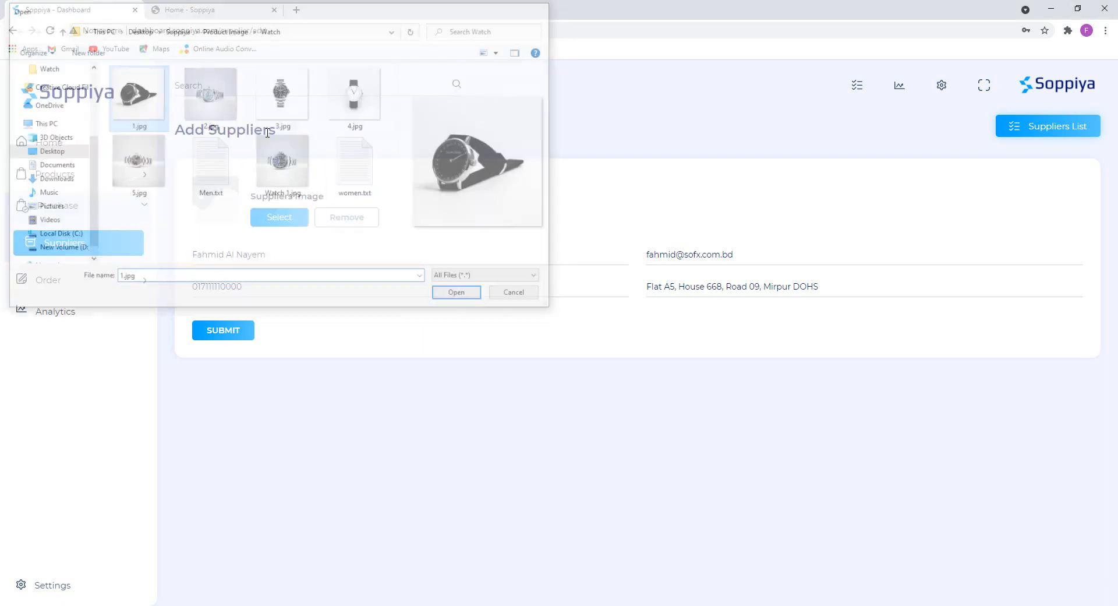
Submit the supplier, check its name and e-mail in the list, then go to Purchase.
left_click(223, 330)
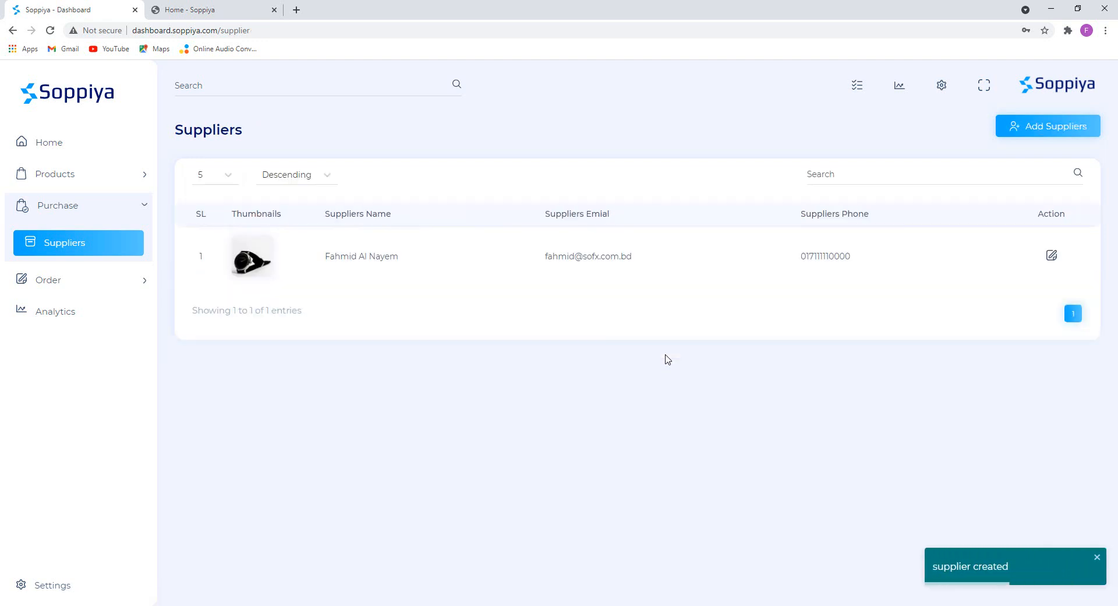
left_click_drag(326, 256, 577, 275)
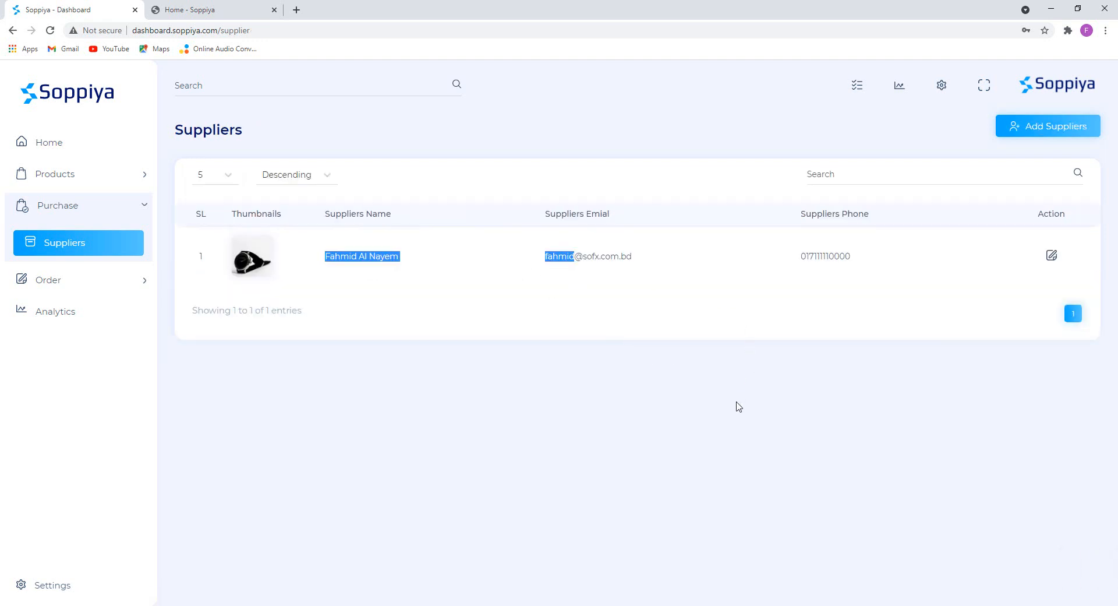
left_click(739, 407)
left_click(83, 210)
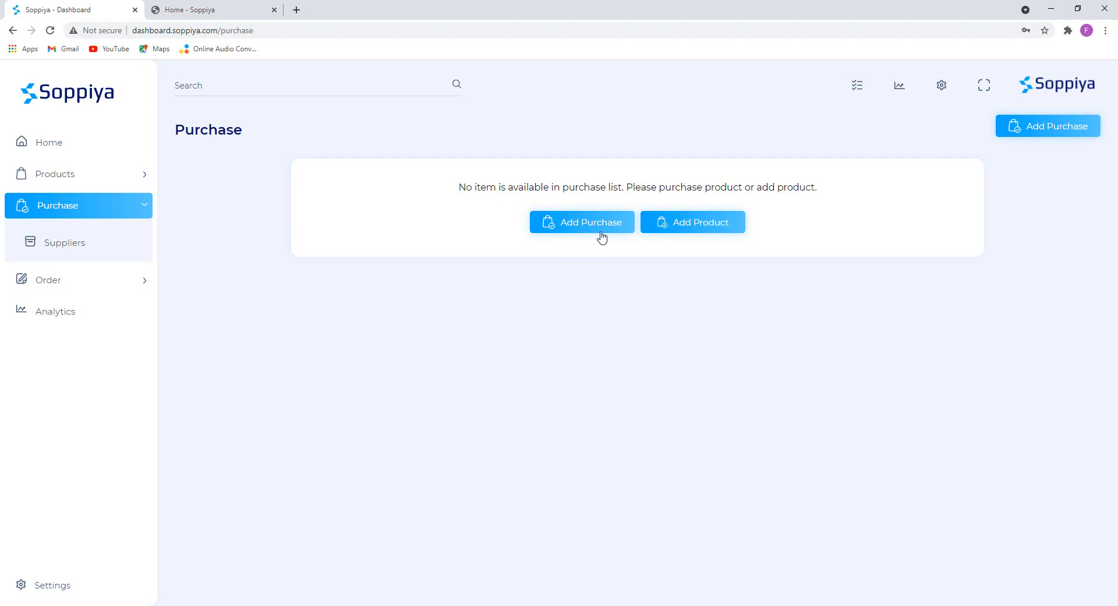
Start a new purchase from the newly added supplier dated 28 April 2021.
left_click(583, 226)
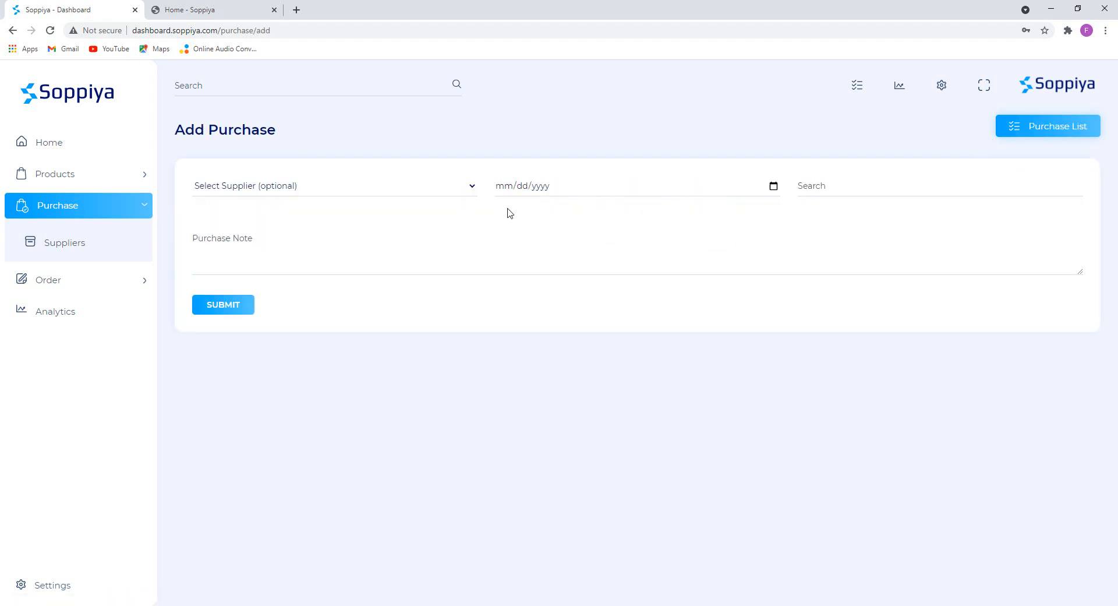
left_click(294, 189)
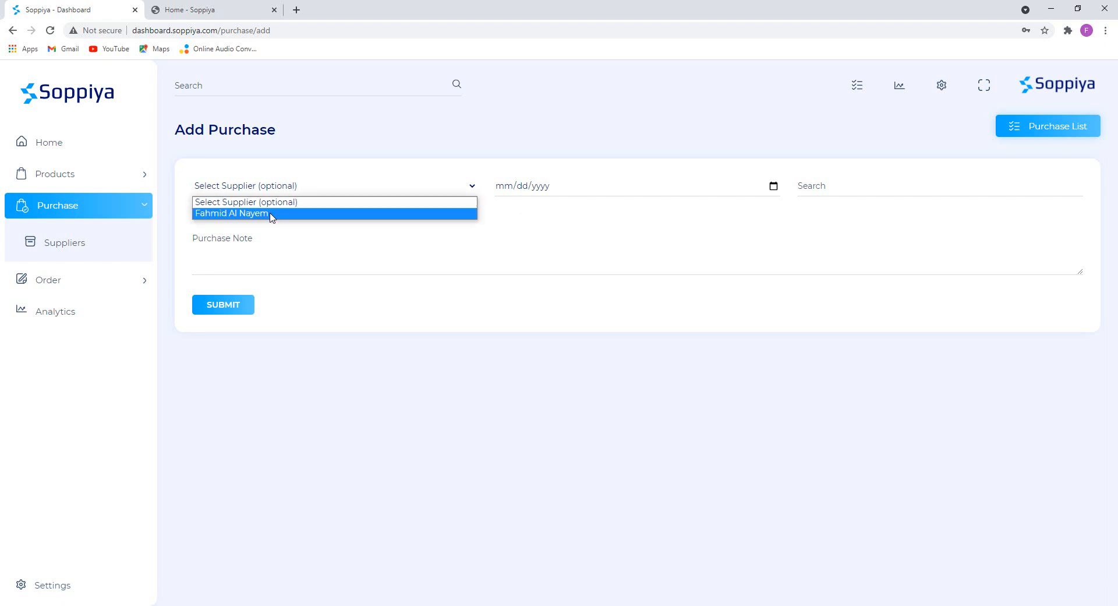
left_click(274, 213)
left_click(312, 189)
left_click(236, 214)
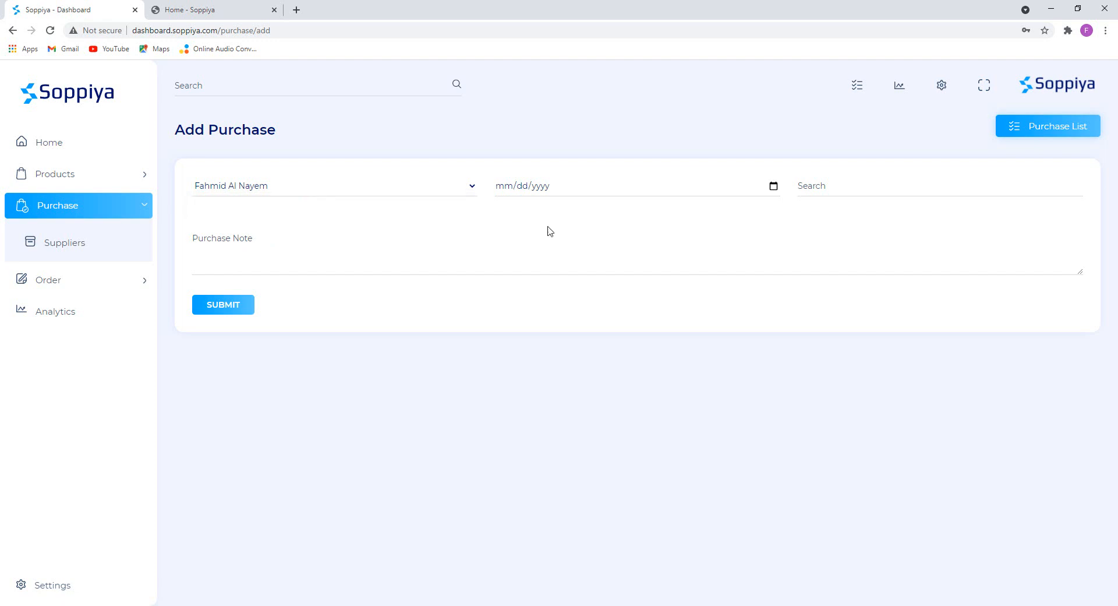
left_click(774, 186)
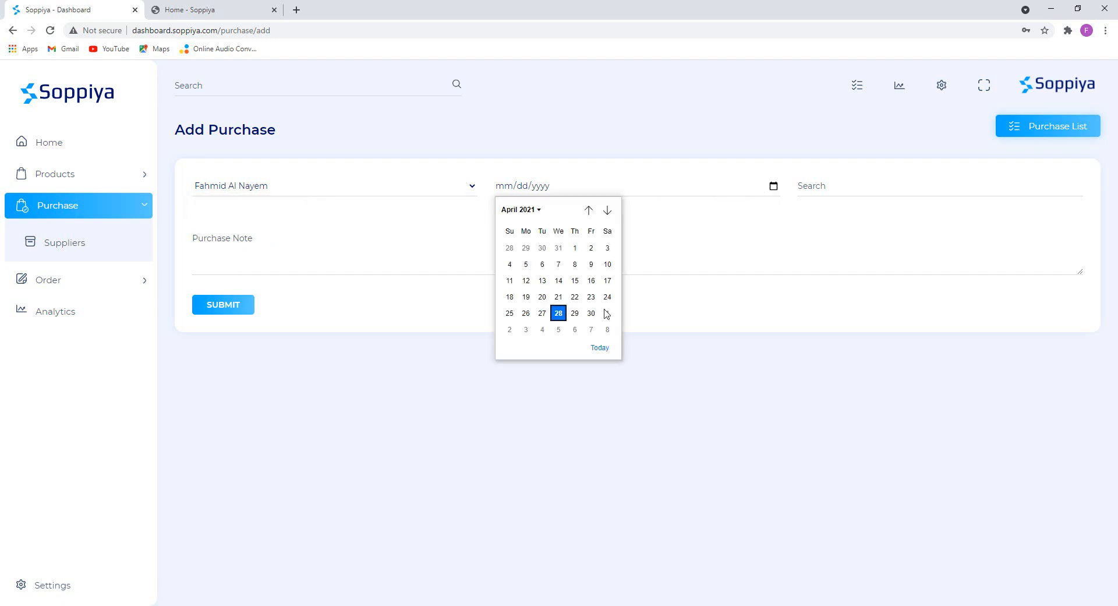
left_click(560, 315)
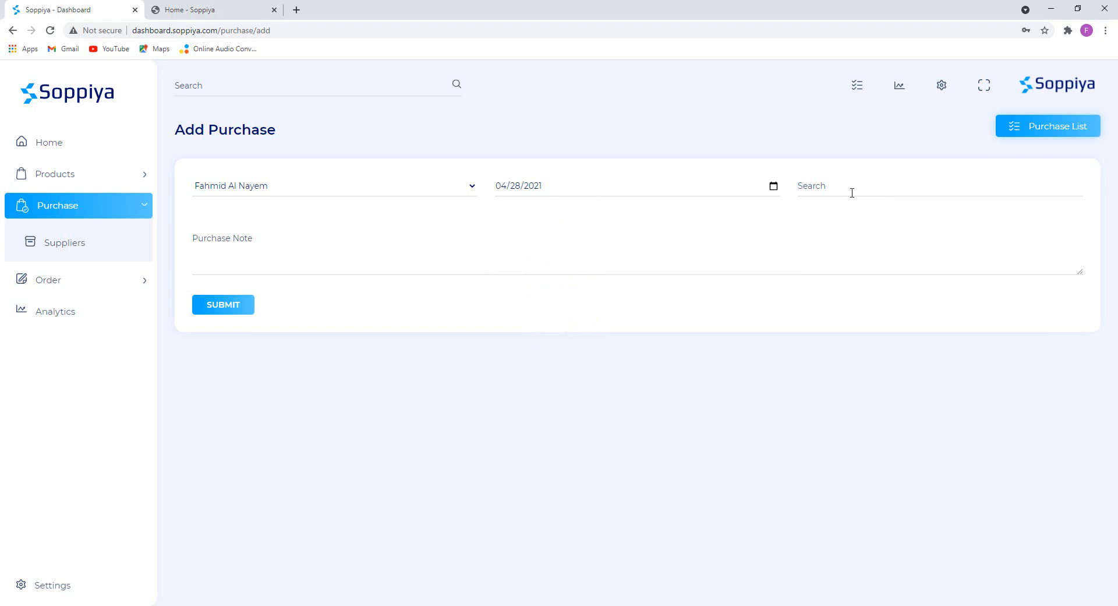
Add Ponds Pimple Clear Face Wash, 500 units at 500 BDT, and submit the purchase.
left_click(222, 11)
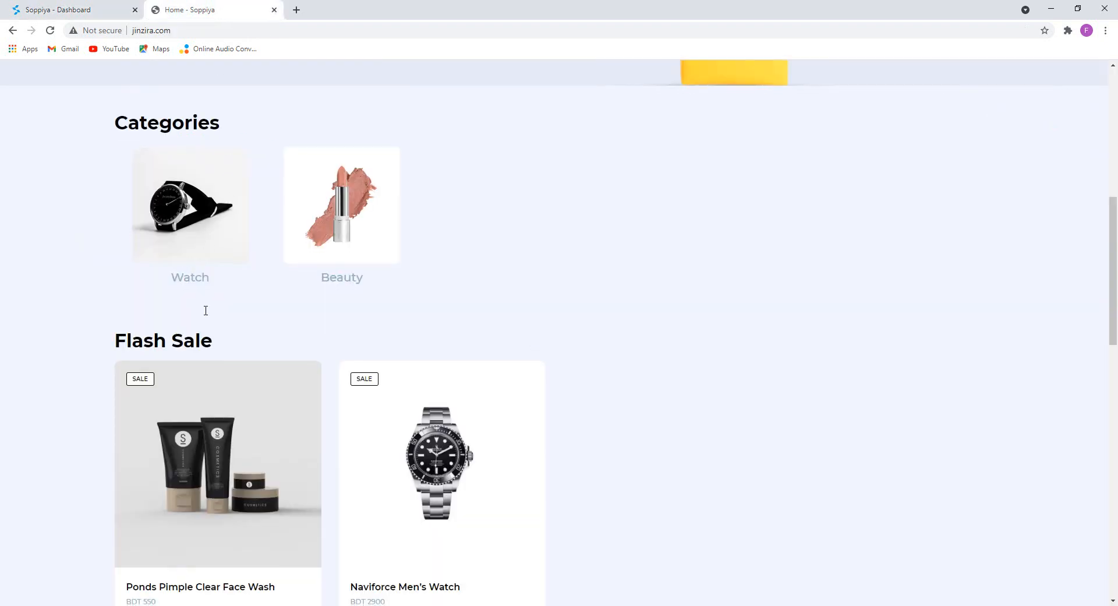
scroll(206, 310, "down", 3)
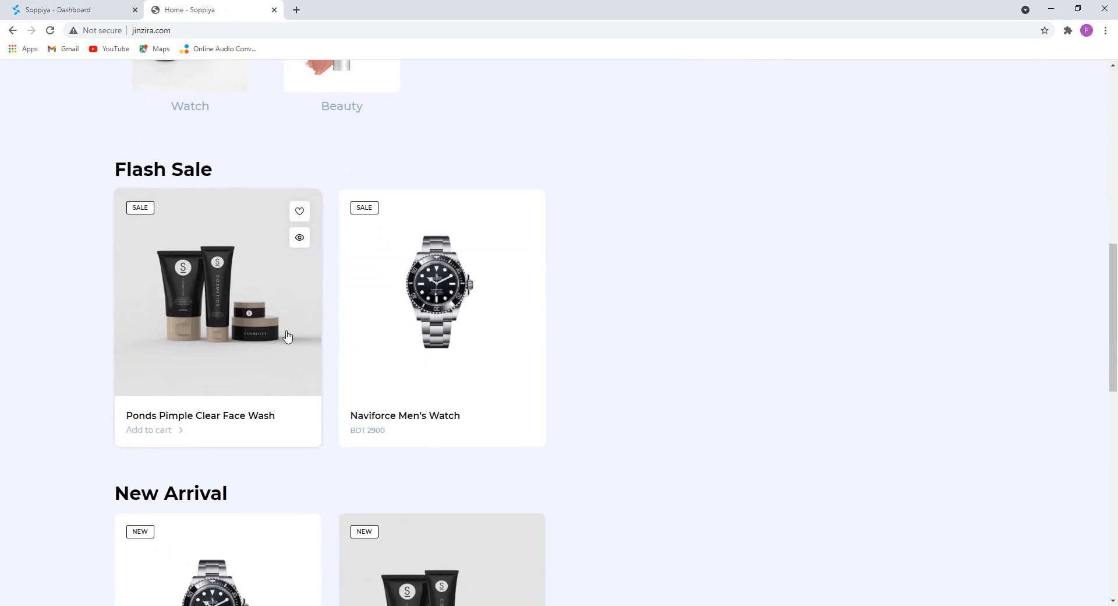
left_click(110, 6)
type("pon")
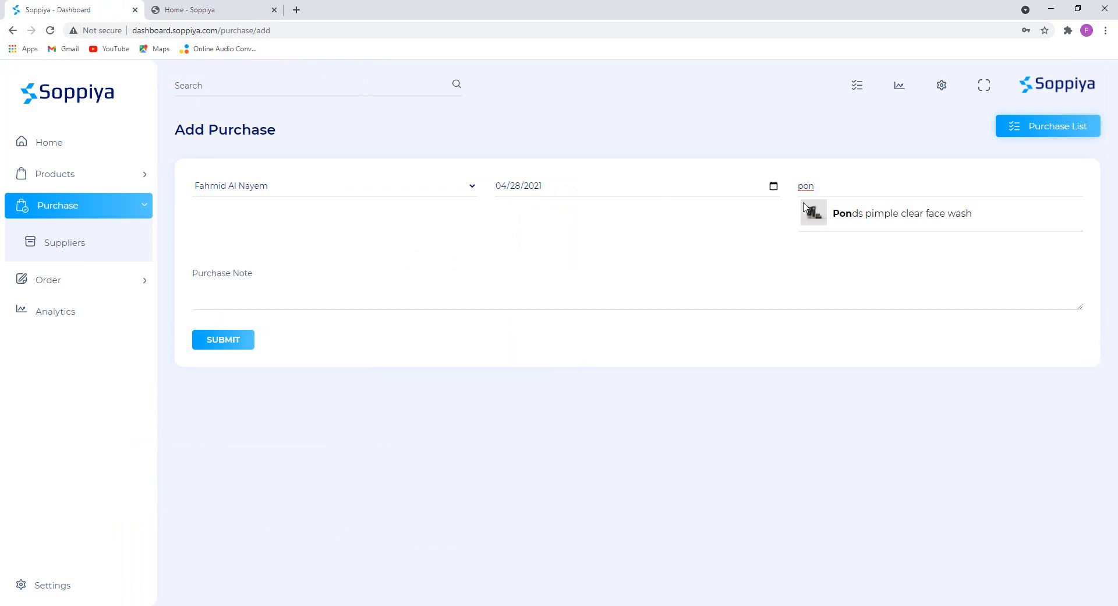
left_click(873, 216)
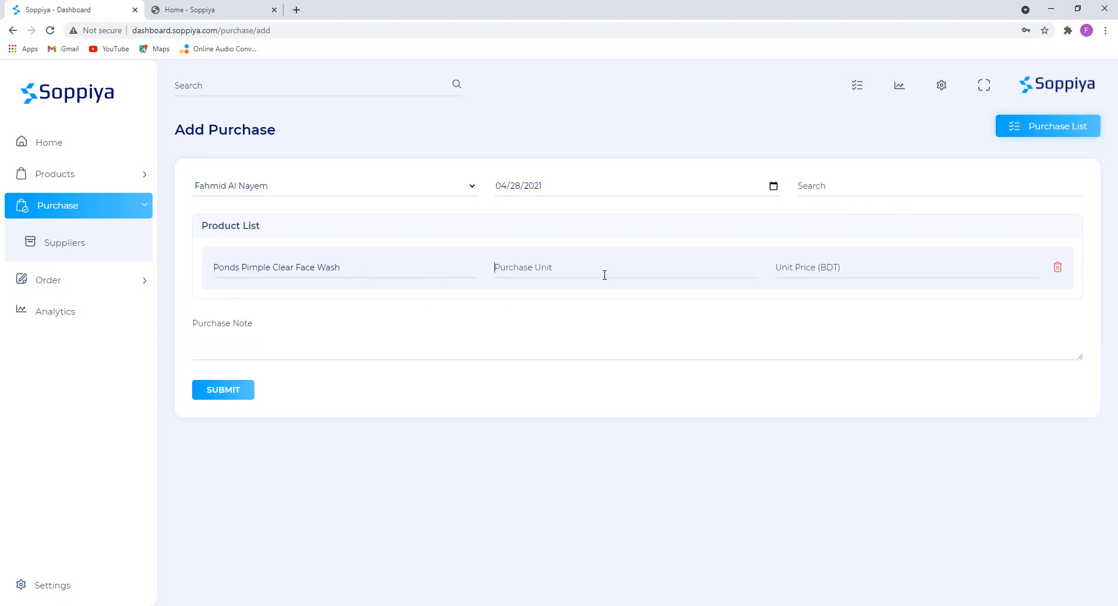
type("5")
key("Tab")
type("500")
left_click(322, 340)
left_click(245, 390)
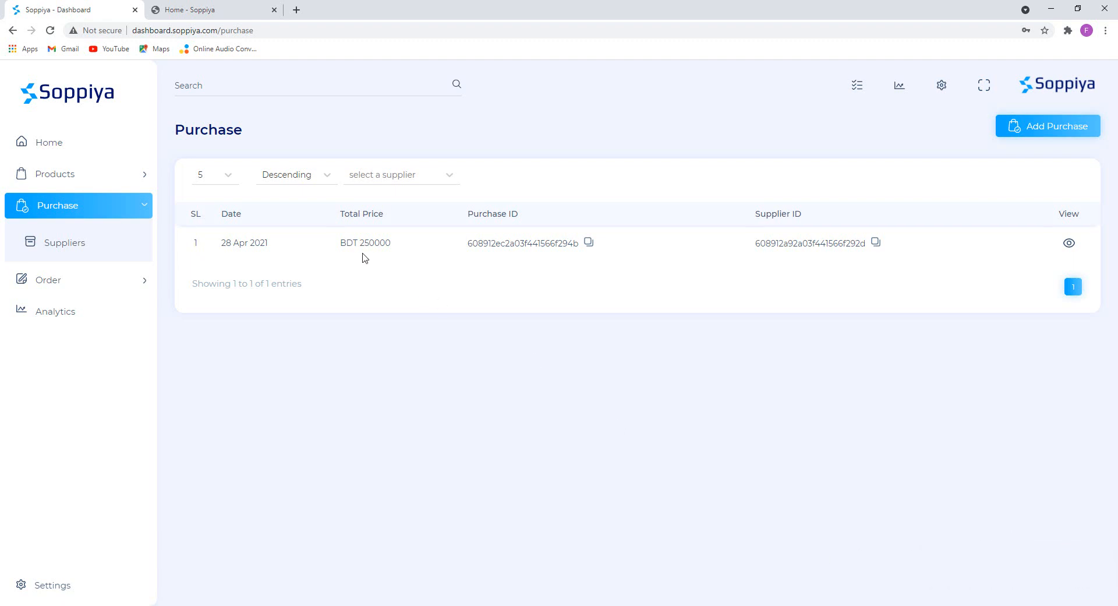
Review the purchase's date, 500 units and BDT 250000 total, then open the product list.
left_click_drag(401, 246, 329, 245)
left_click(446, 379)
left_click(1070, 244)
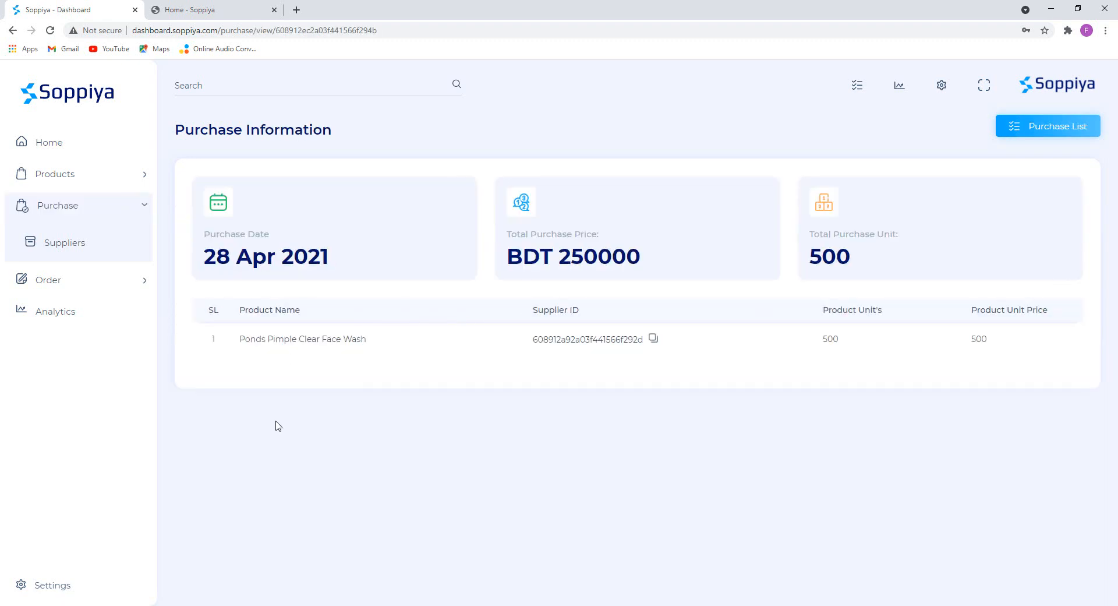
left_click_drag(344, 256, 711, 310)
left_click(711, 309)
left_click_drag(663, 266, 507, 234)
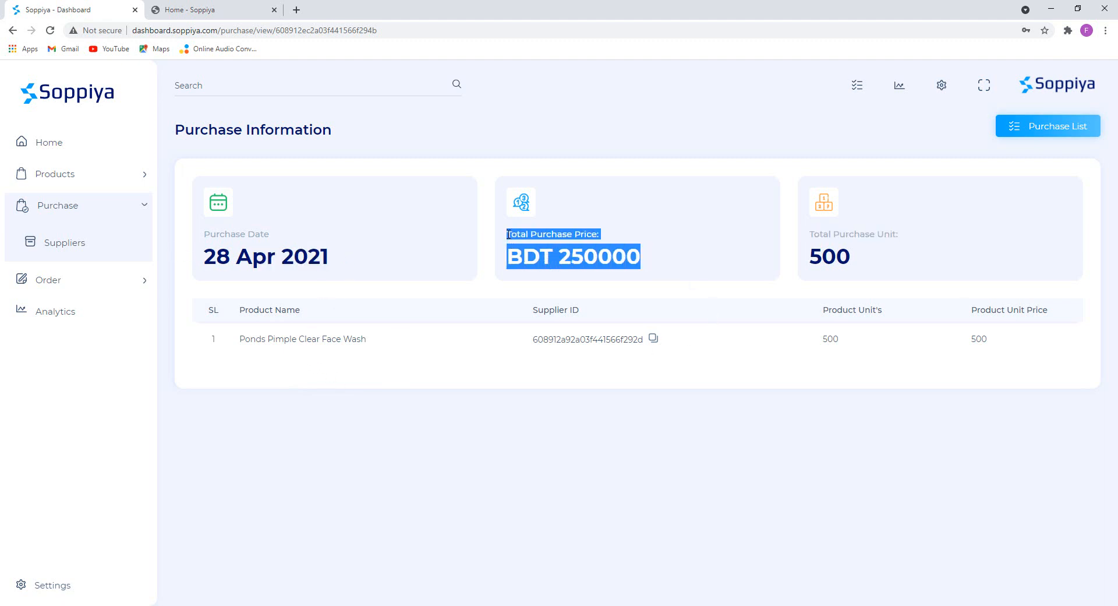
left_click_drag(882, 272, 799, 245)
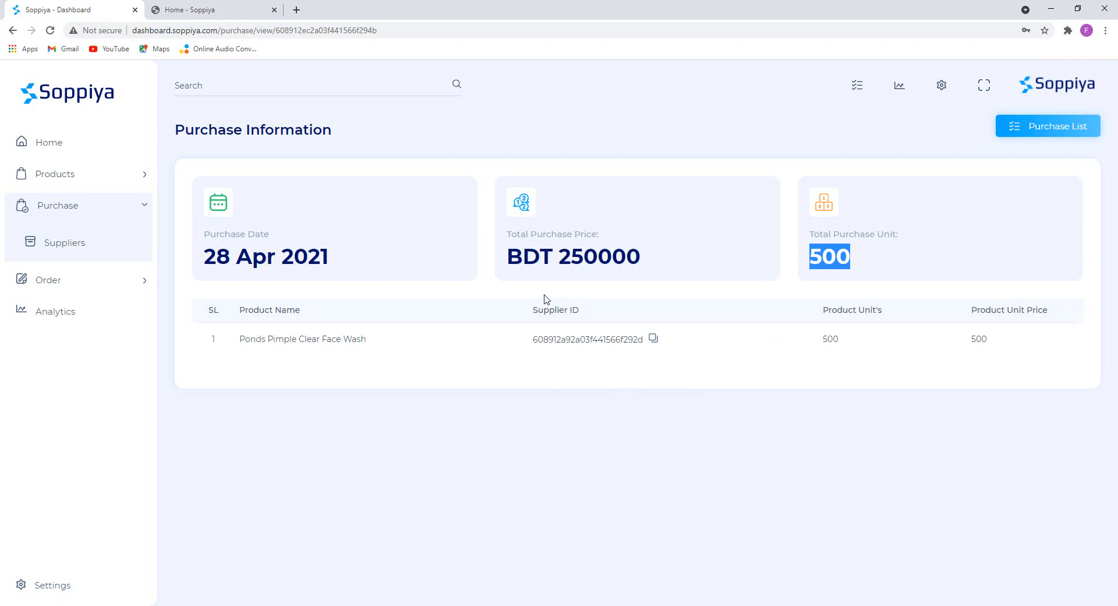
left_click(68, 210)
left_click(120, 176)
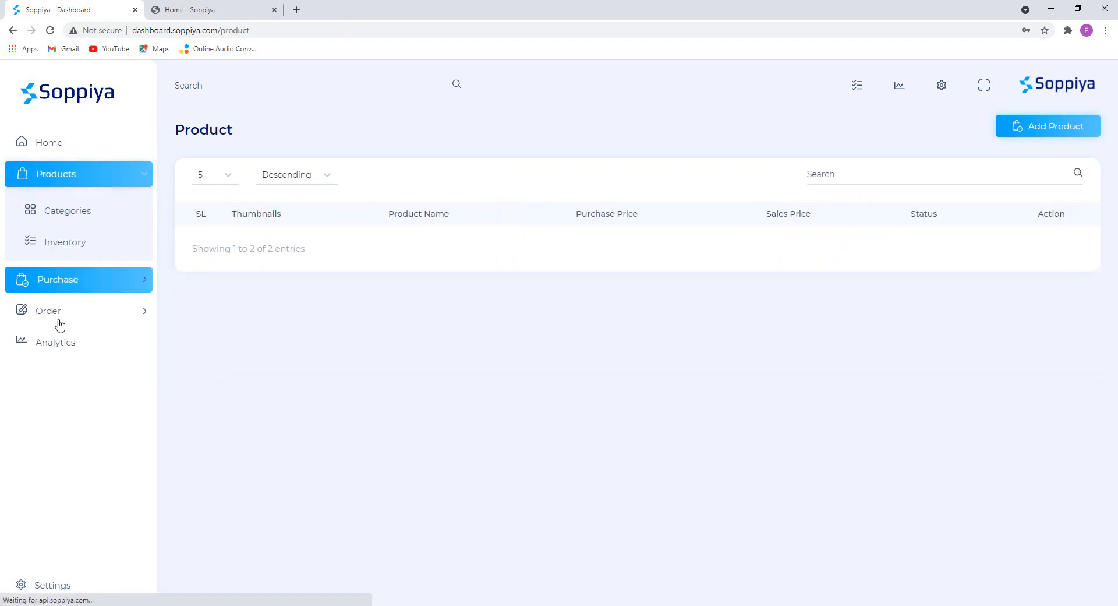
Check the Inventory stock quantity of 600 for Ponds Pimple Clear Face Wash.
left_click(62, 245)
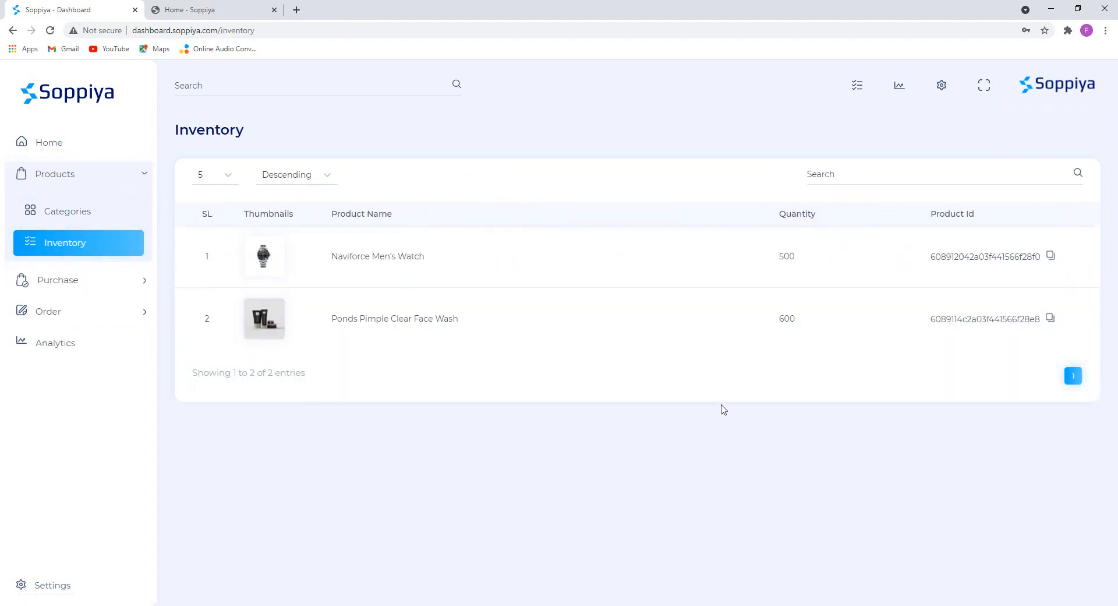
left_click_drag(823, 320, 764, 328)
left_click_drag(334, 330, 477, 324)
left_click_drag(796, 319, 779, 323)
left_click(699, 362)
Switch between the product list and the dashboard, ending on the overview with 2 active products.
left_click(93, 146)
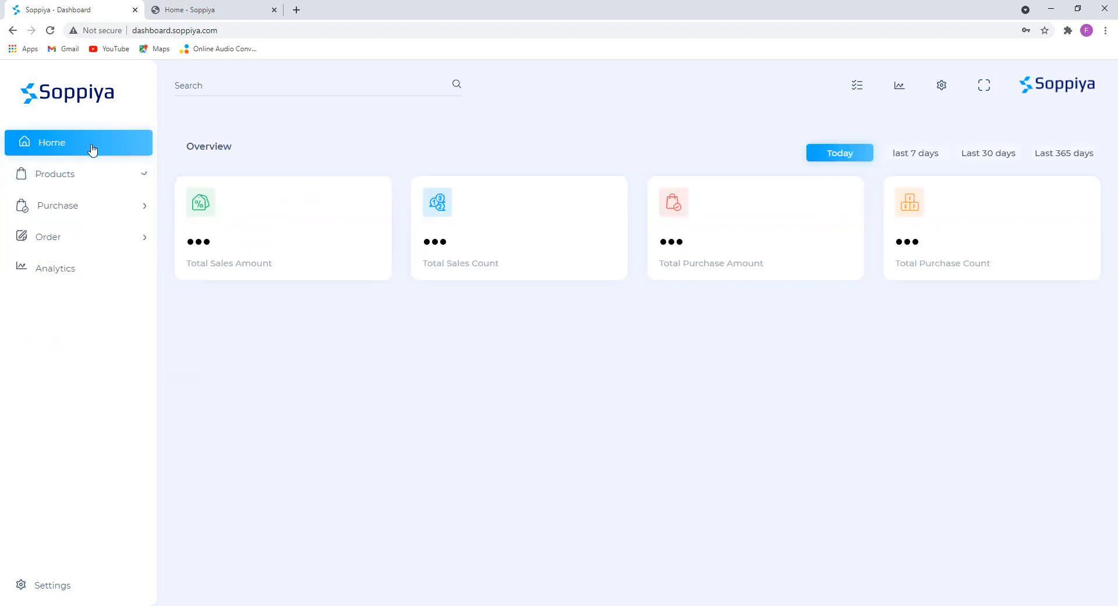
left_click(107, 179)
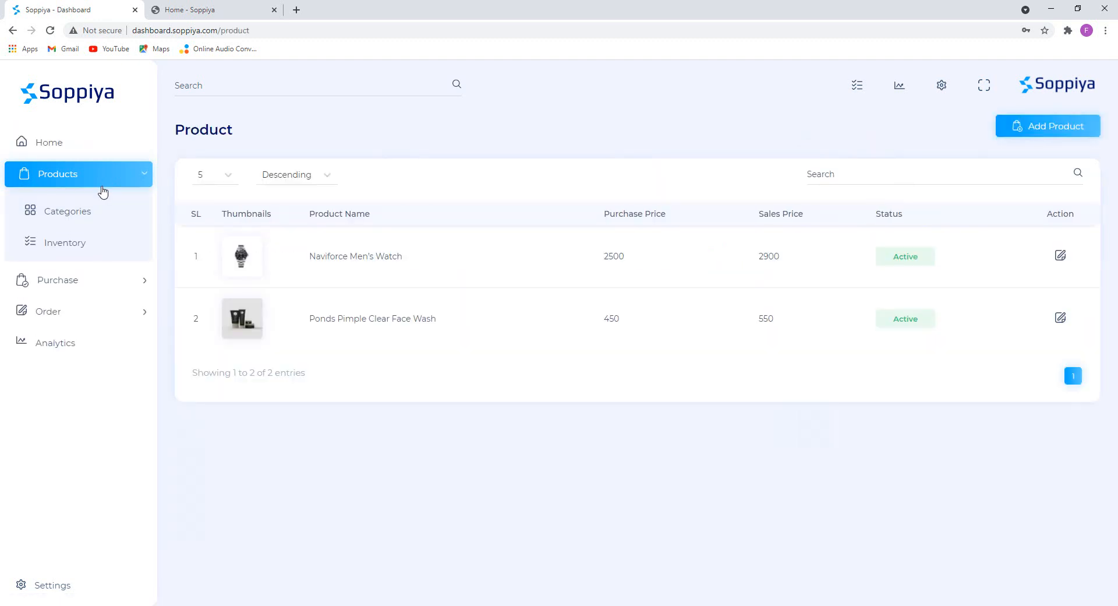
left_click(86, 150)
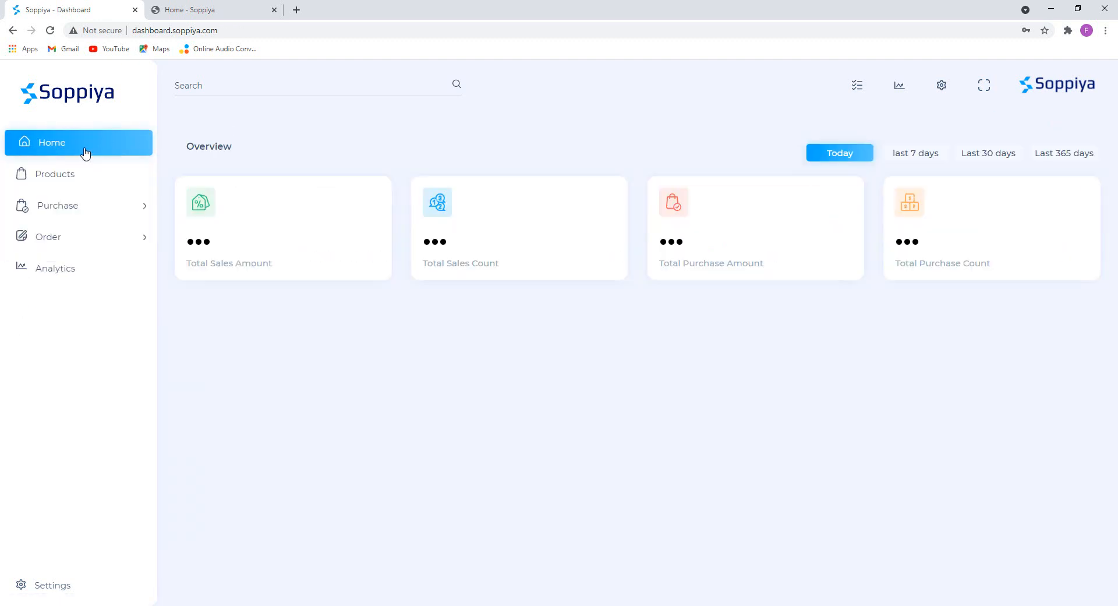
left_click(93, 177)
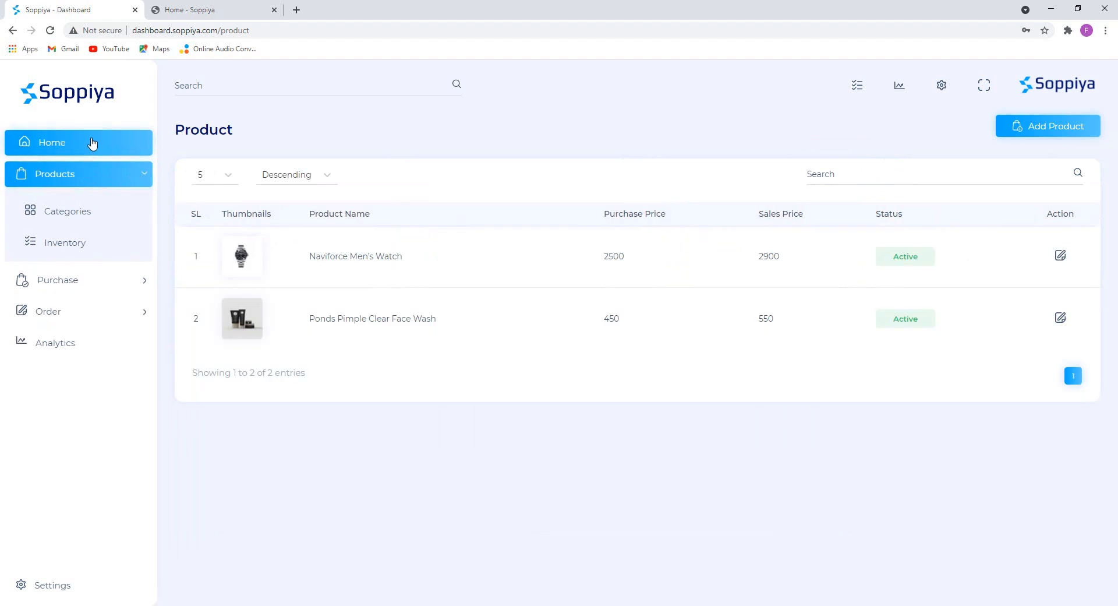
left_click(93, 145)
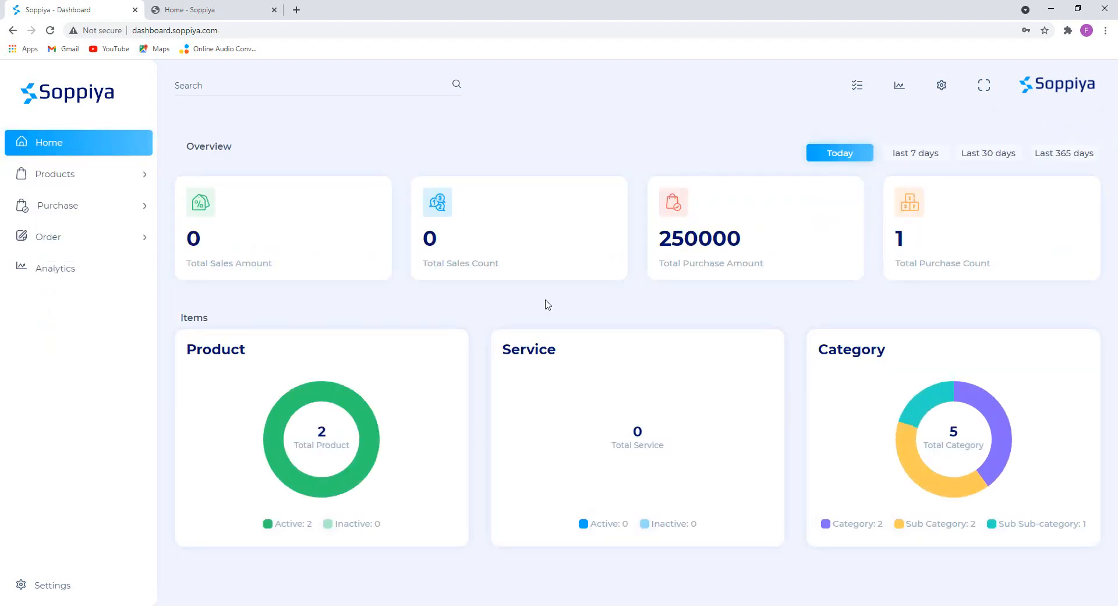
left_click_drag(729, 241, 661, 234)
triple_click(705, 263)
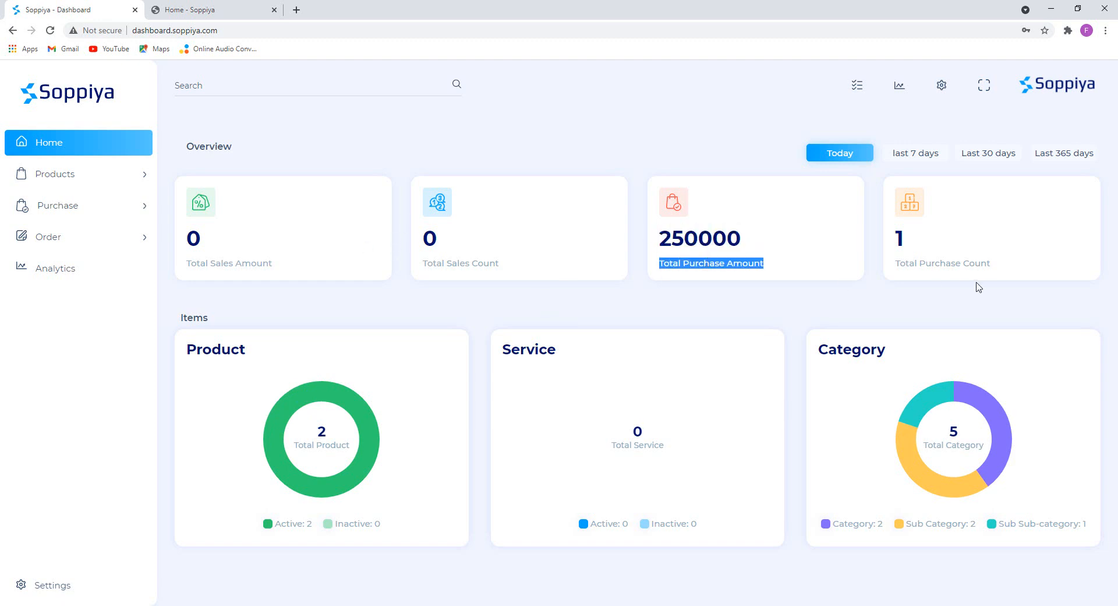
left_click_drag(991, 263, 895, 263)
left_click(948, 272)
triple_click(897, 266)
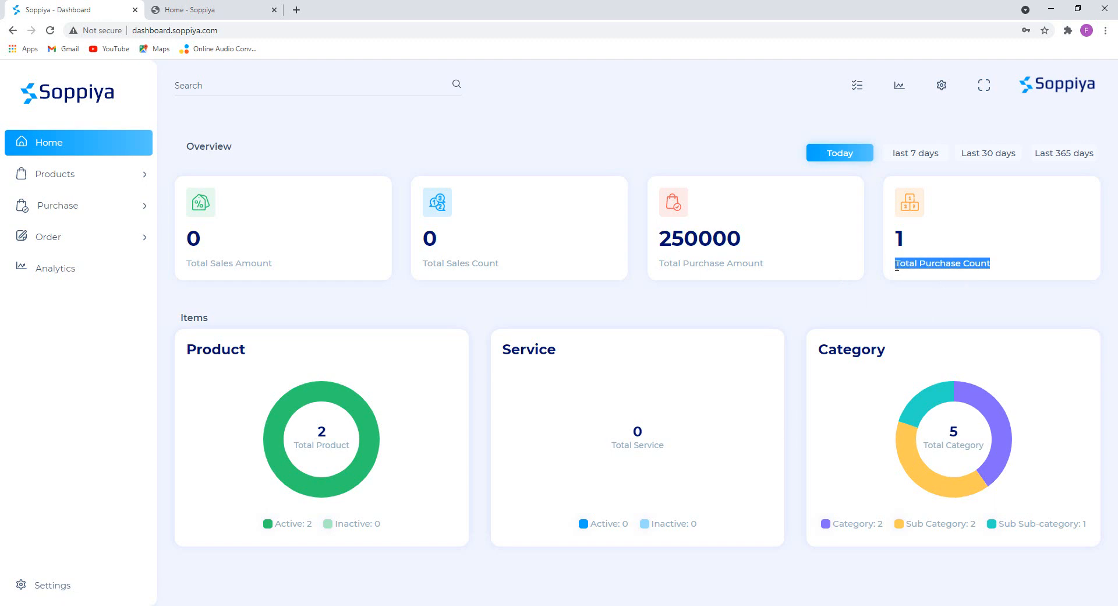
mouse_move(314, 498)
mouse_move(999, 418)
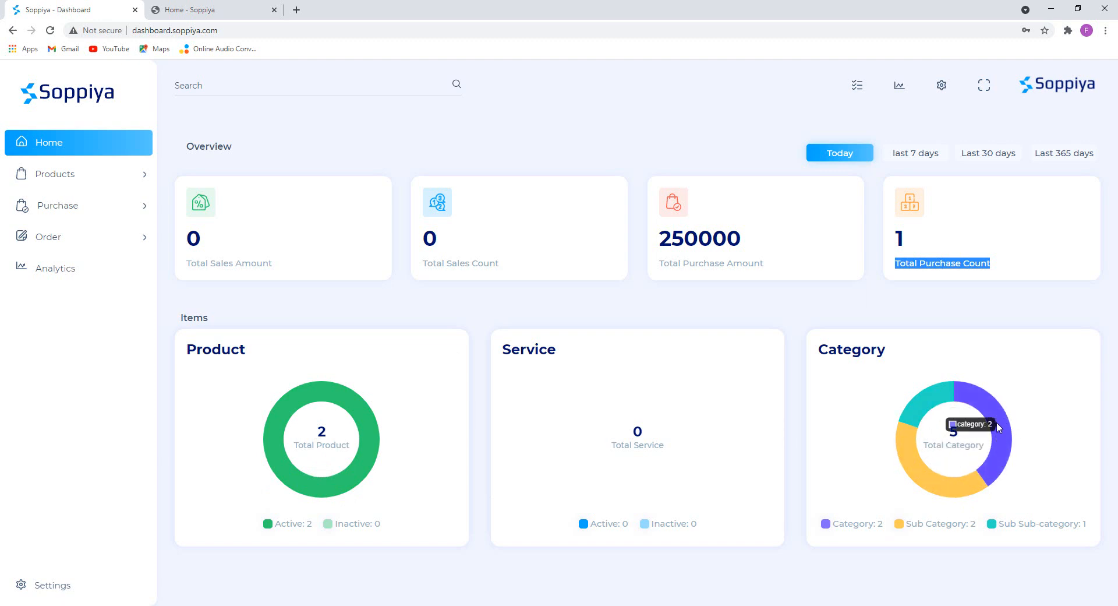
mouse_move(939, 463)
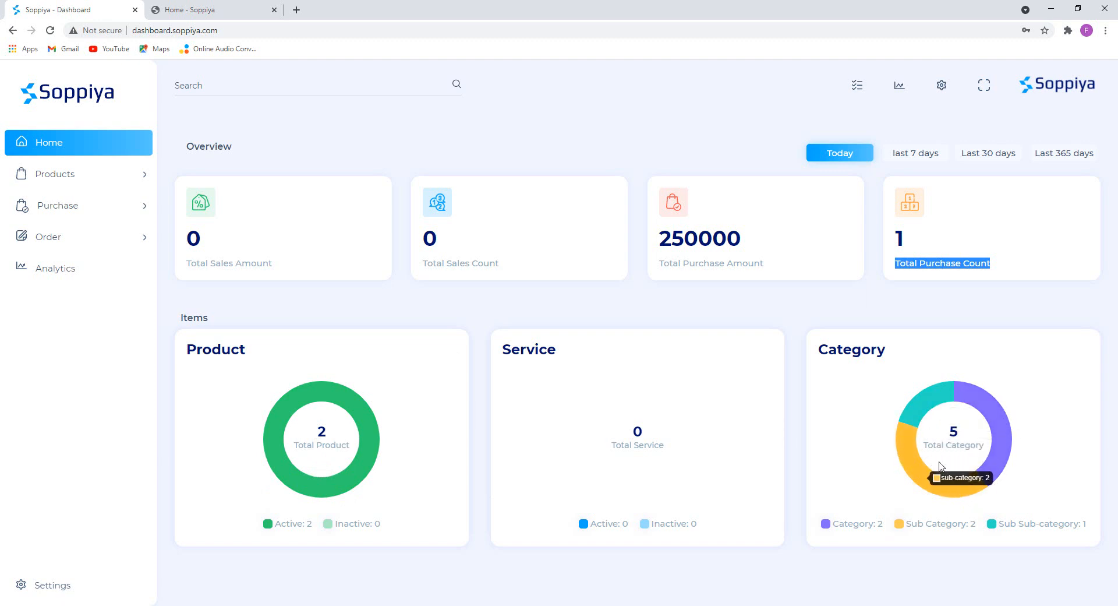
mouse_move(924, 401)
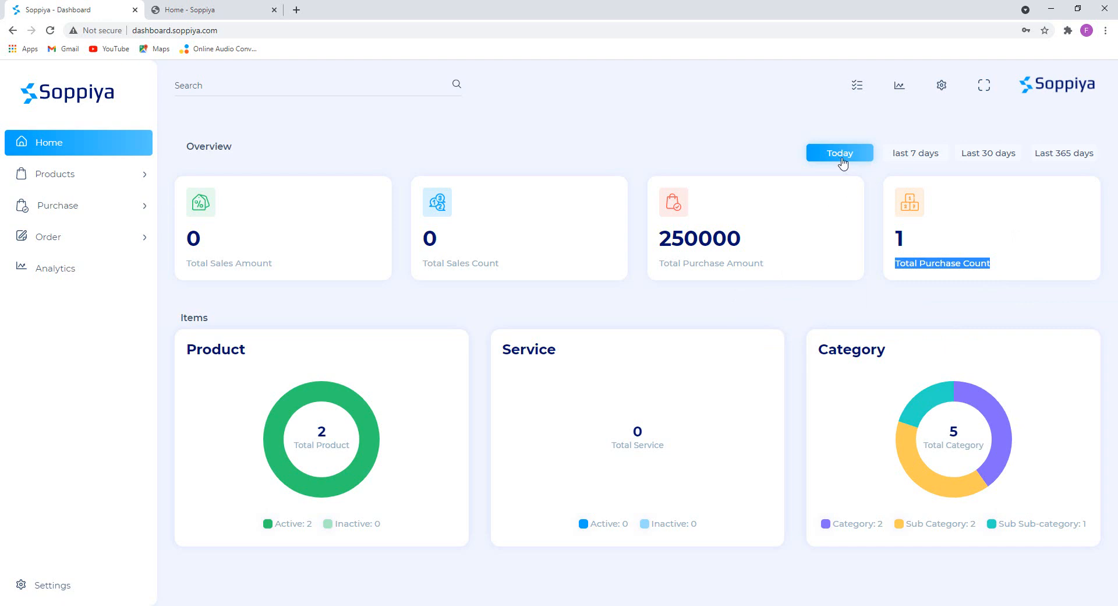
left_click(919, 154)
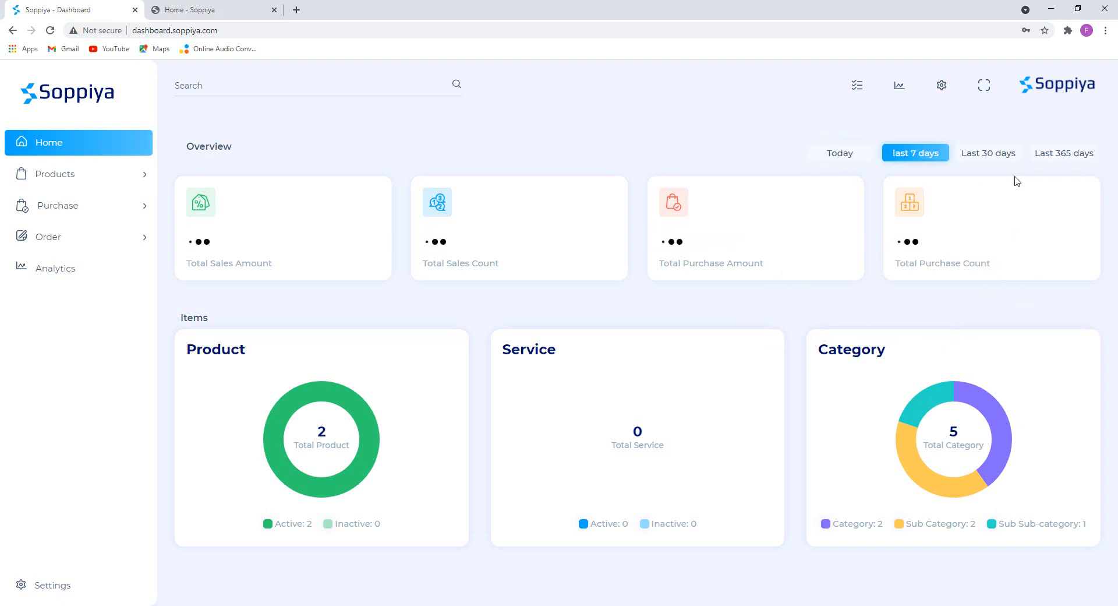
left_click(990, 155)
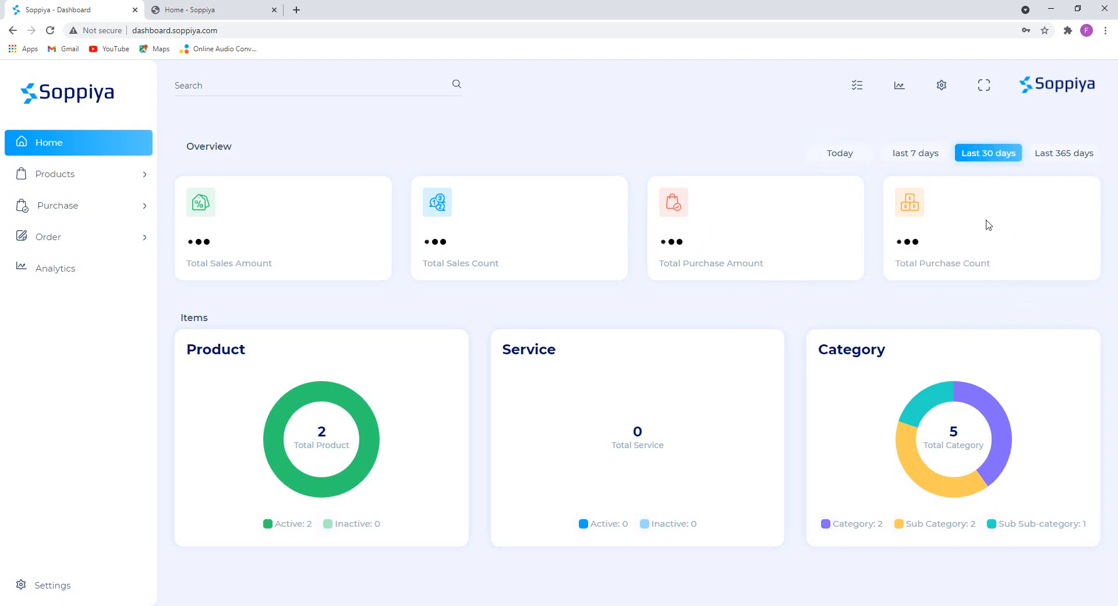
left_click(1071, 153)
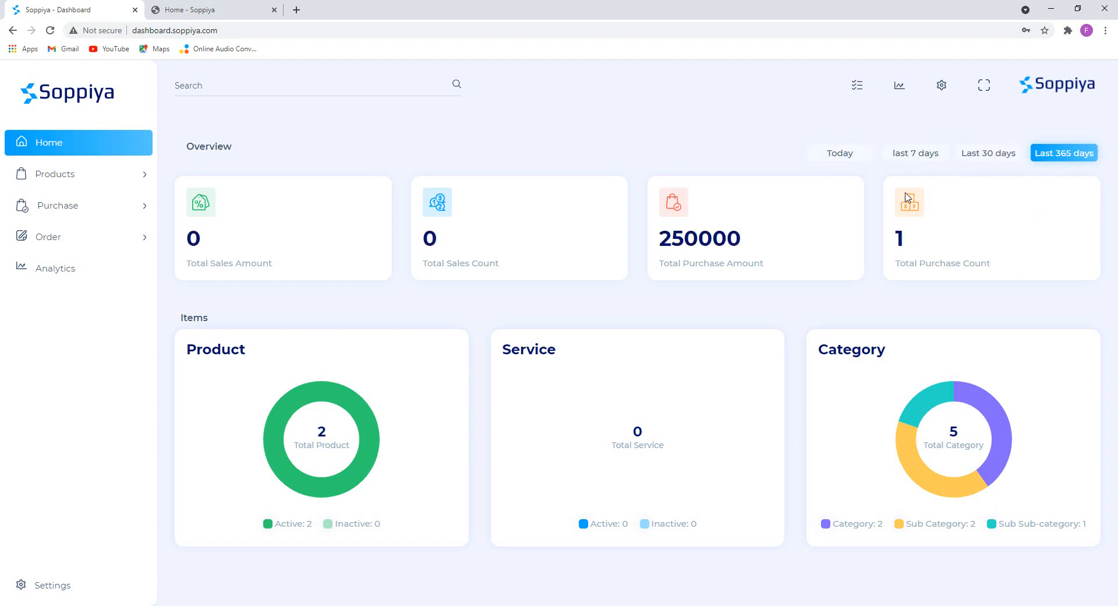
left_click(844, 154)
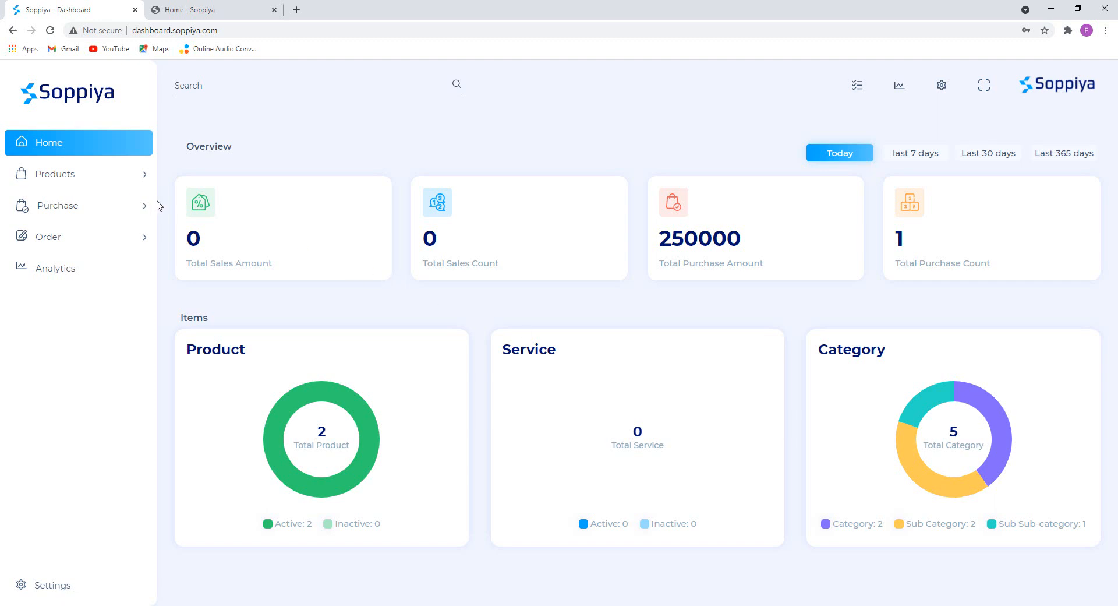
left_click(113, 183)
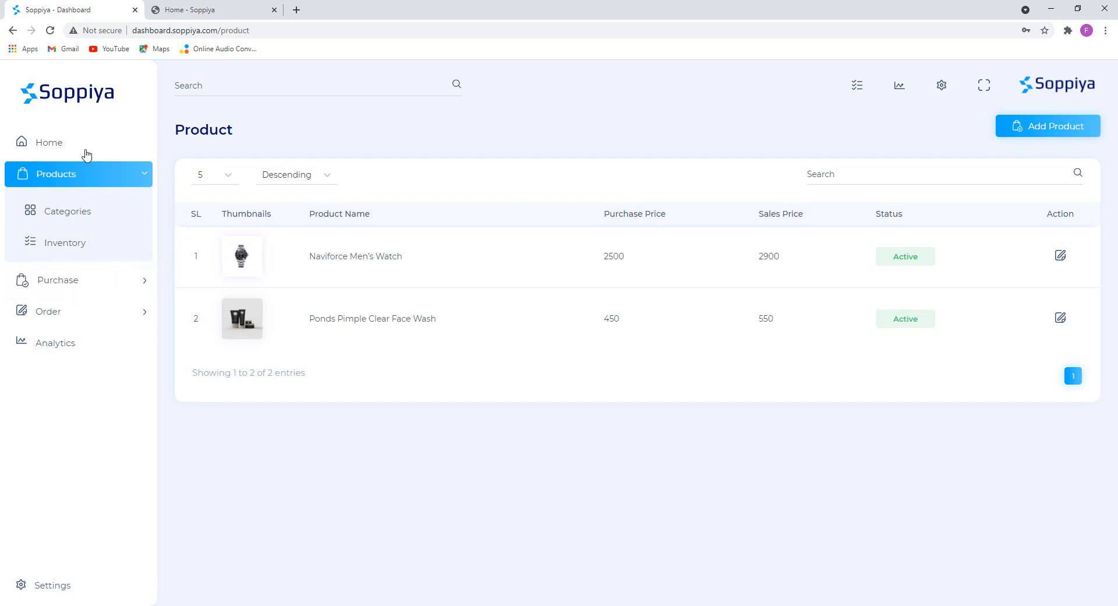
left_click(84, 149)
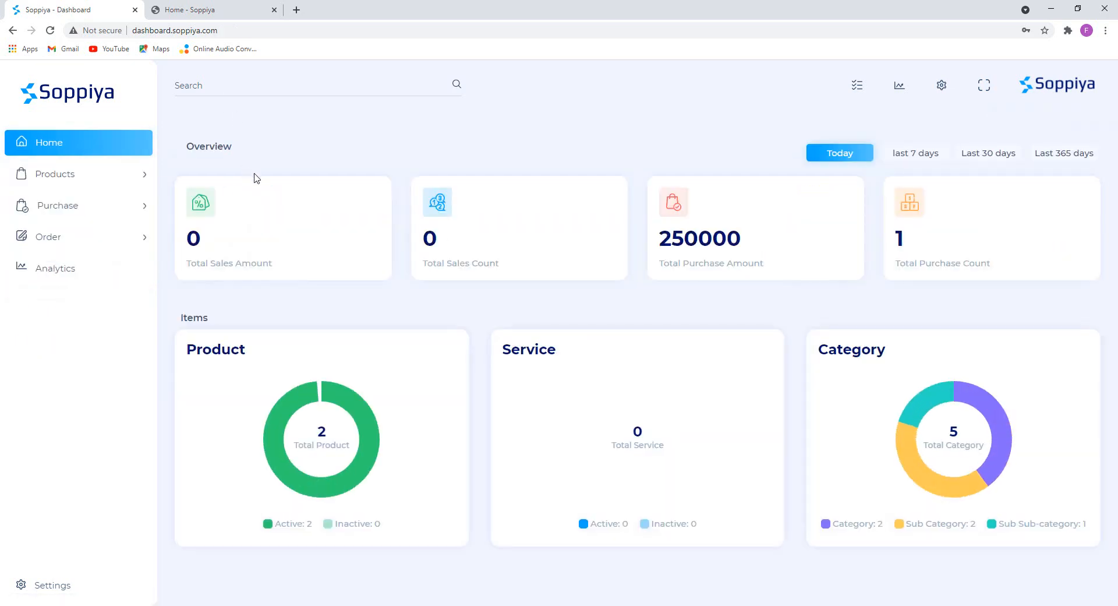
left_click(226, 18)
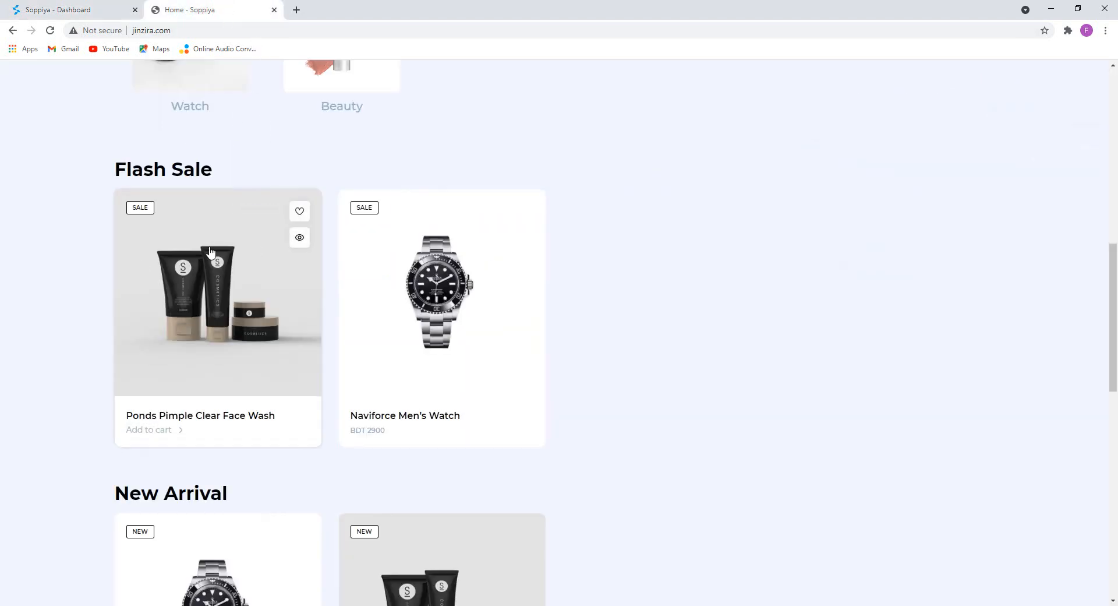
scroll(140, 273, "up", 4)
scroll(239, 297, "down", 3)
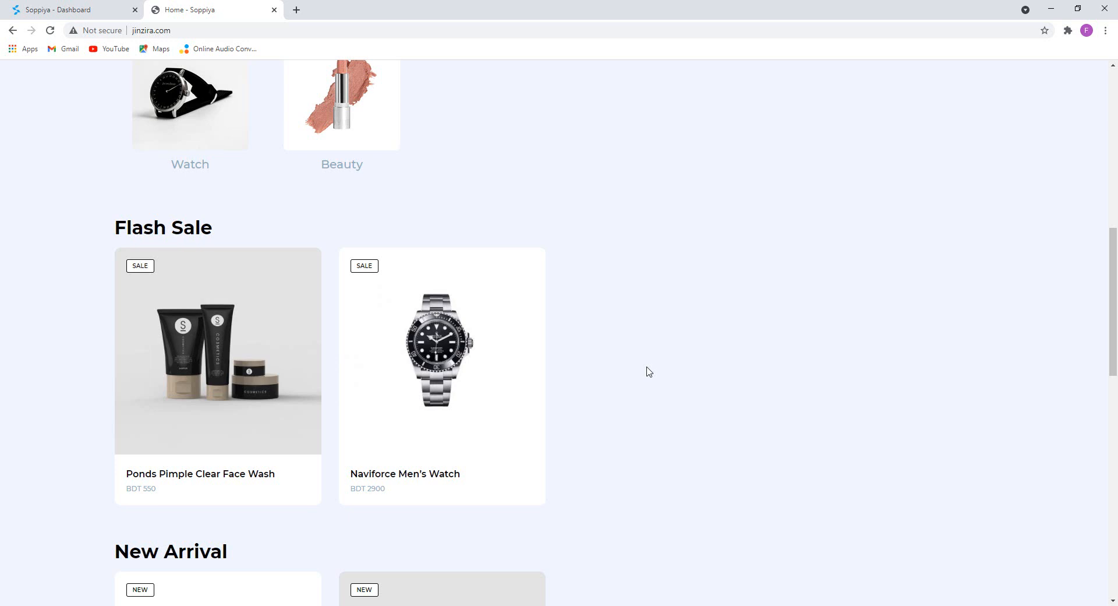
scroll(649, 370, "up", 7)
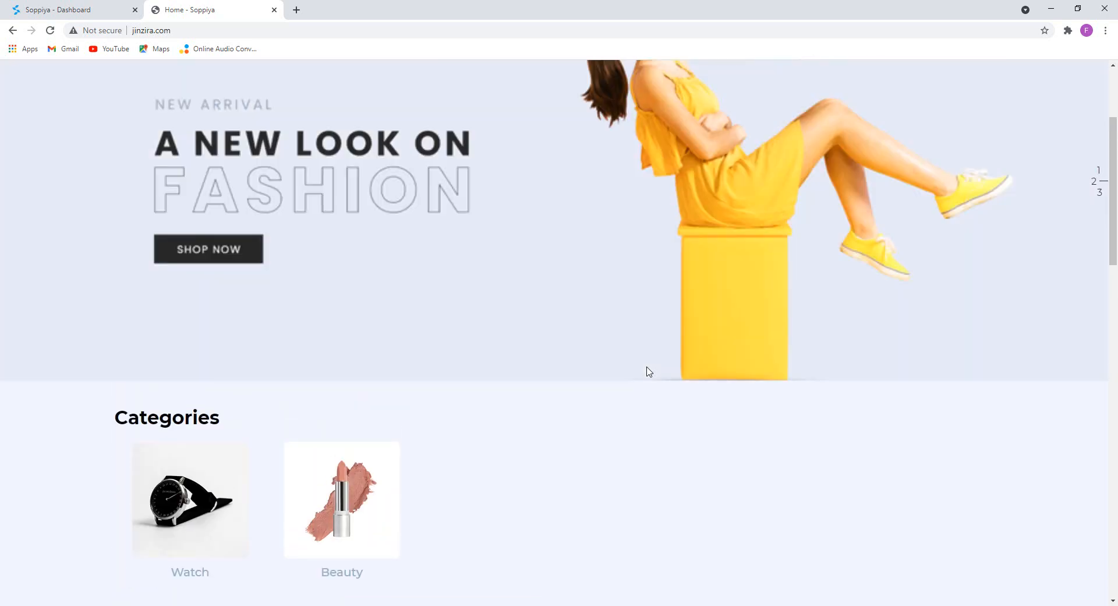
scroll(616, 377, "up", 3)
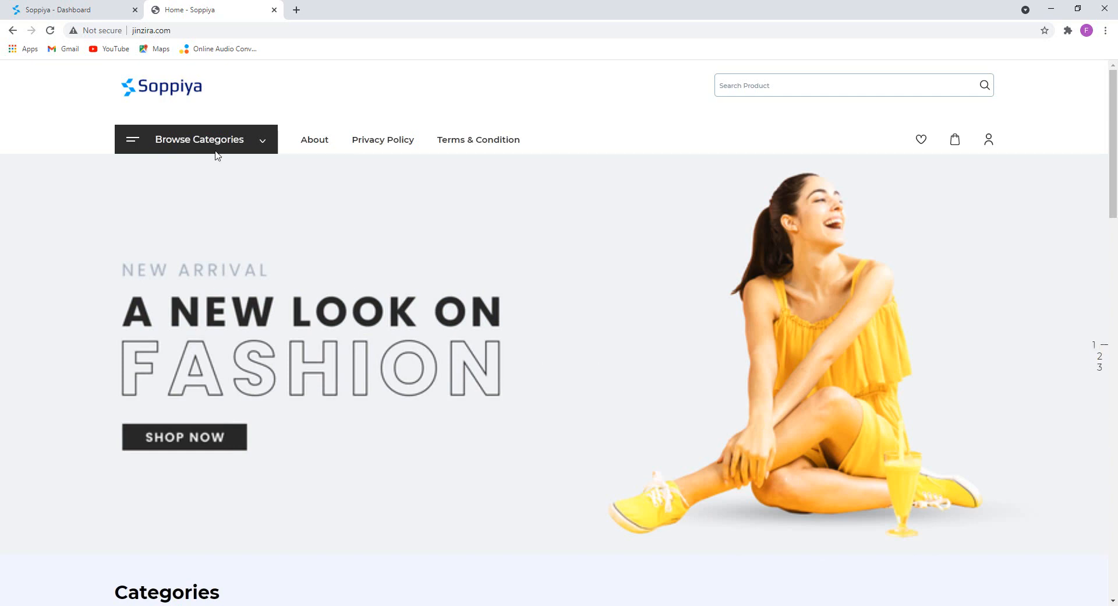
left_click(94, 7)
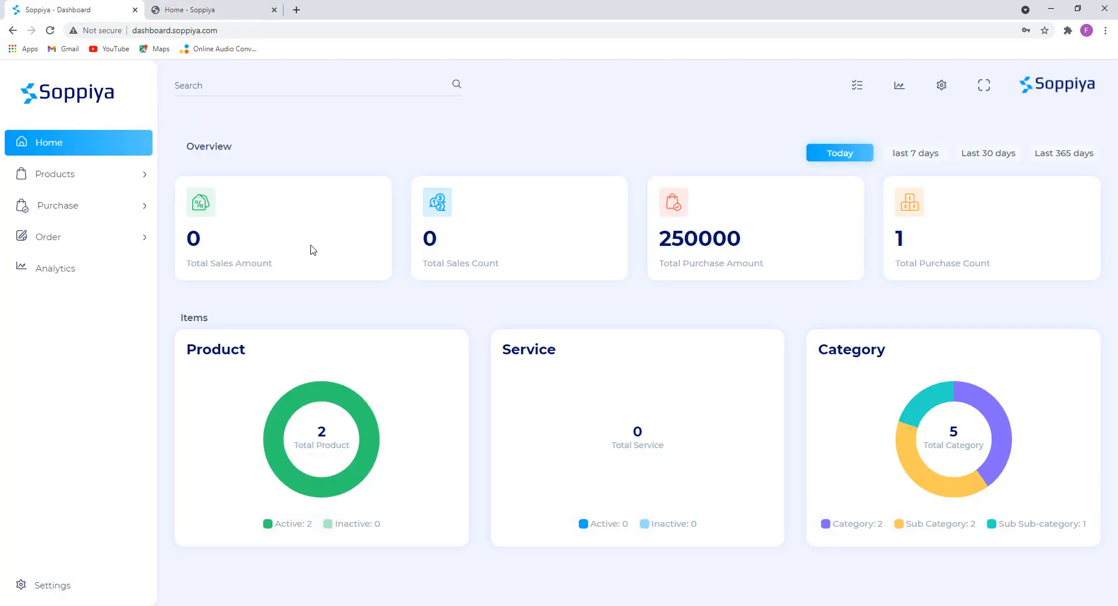